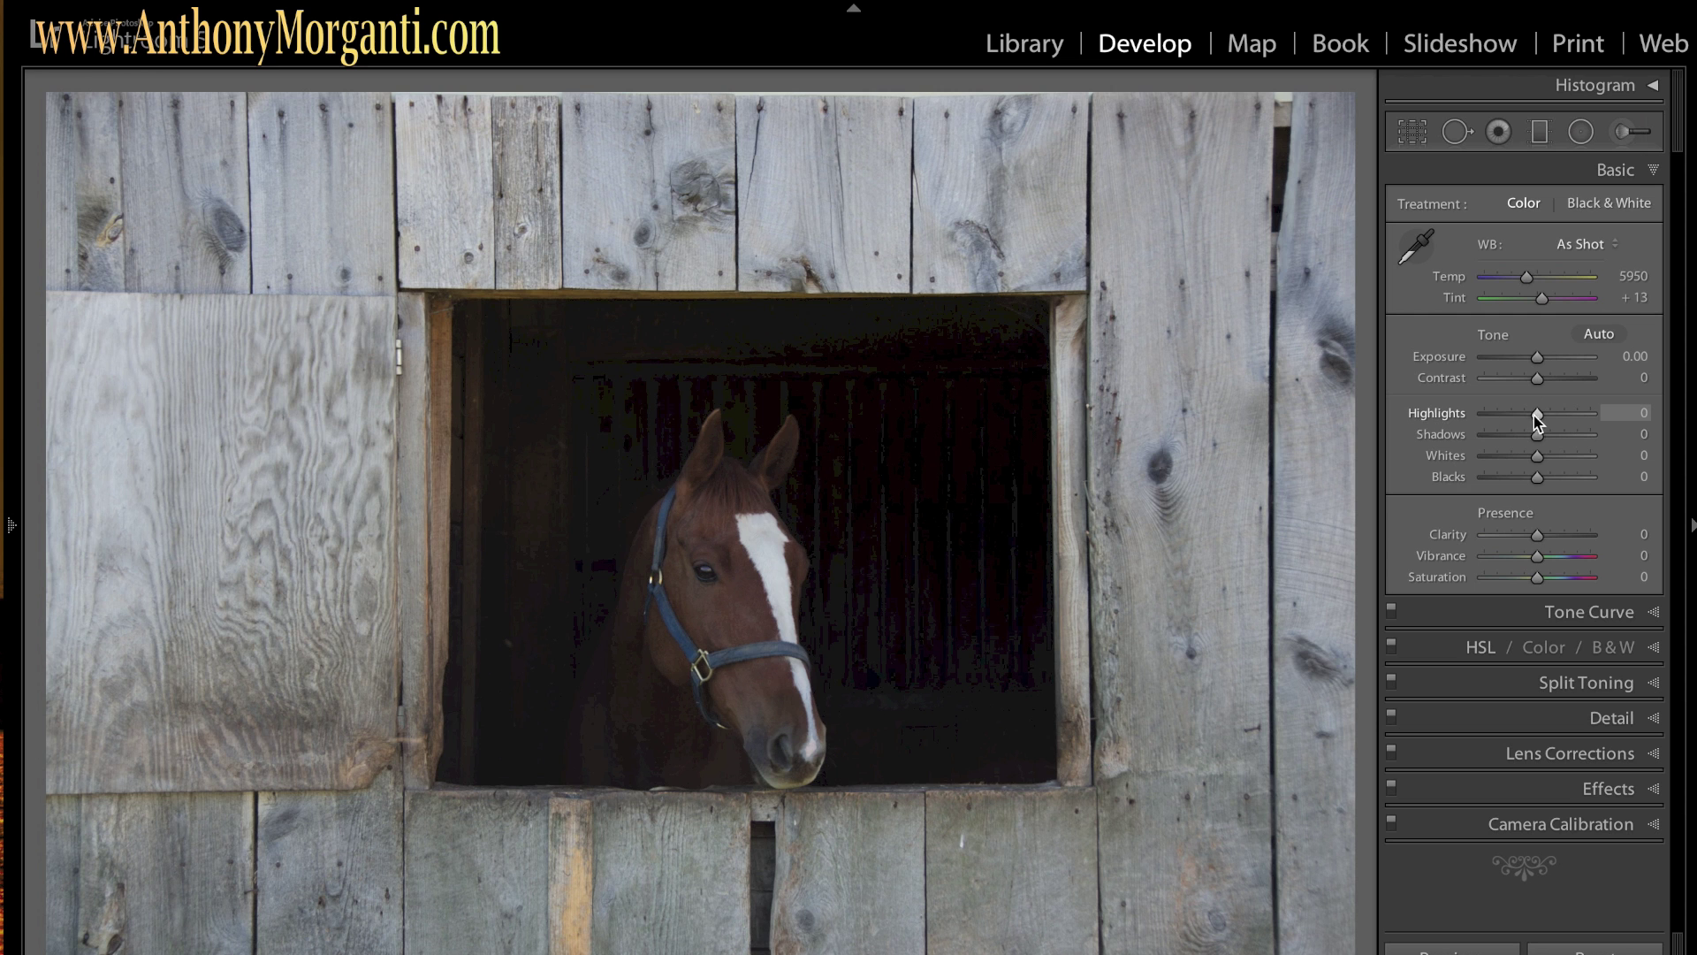
Brighten the photo's light and dark tones by setting Highlights to +37 and Shadows to +47
mouse_move(1538, 416)
mouse_down()
mouse_move(1558, 415)
mouse_move(1538, 416)
mouse_up()
drag(1539, 417, 1552, 417)
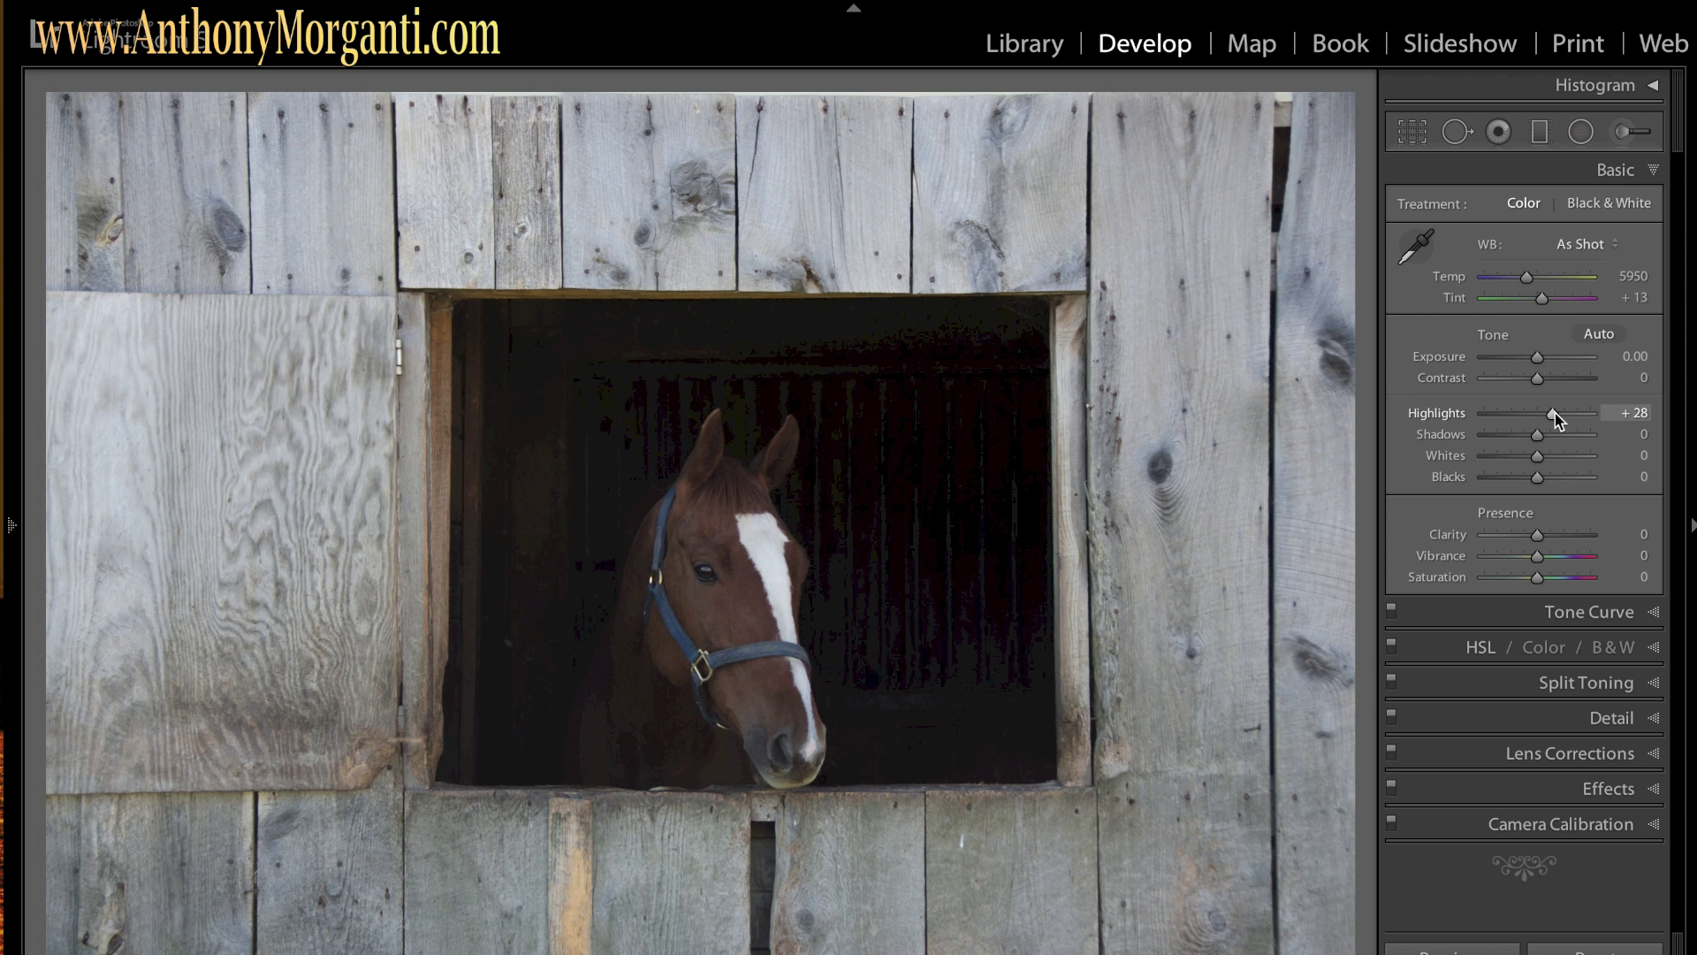
mouse_move(1556, 412)
mouse_down()
mouse_move(1600, 416)
mouse_move(1544, 415)
mouse_move(1538, 437)
mouse_move(1556, 437)
mouse_up()
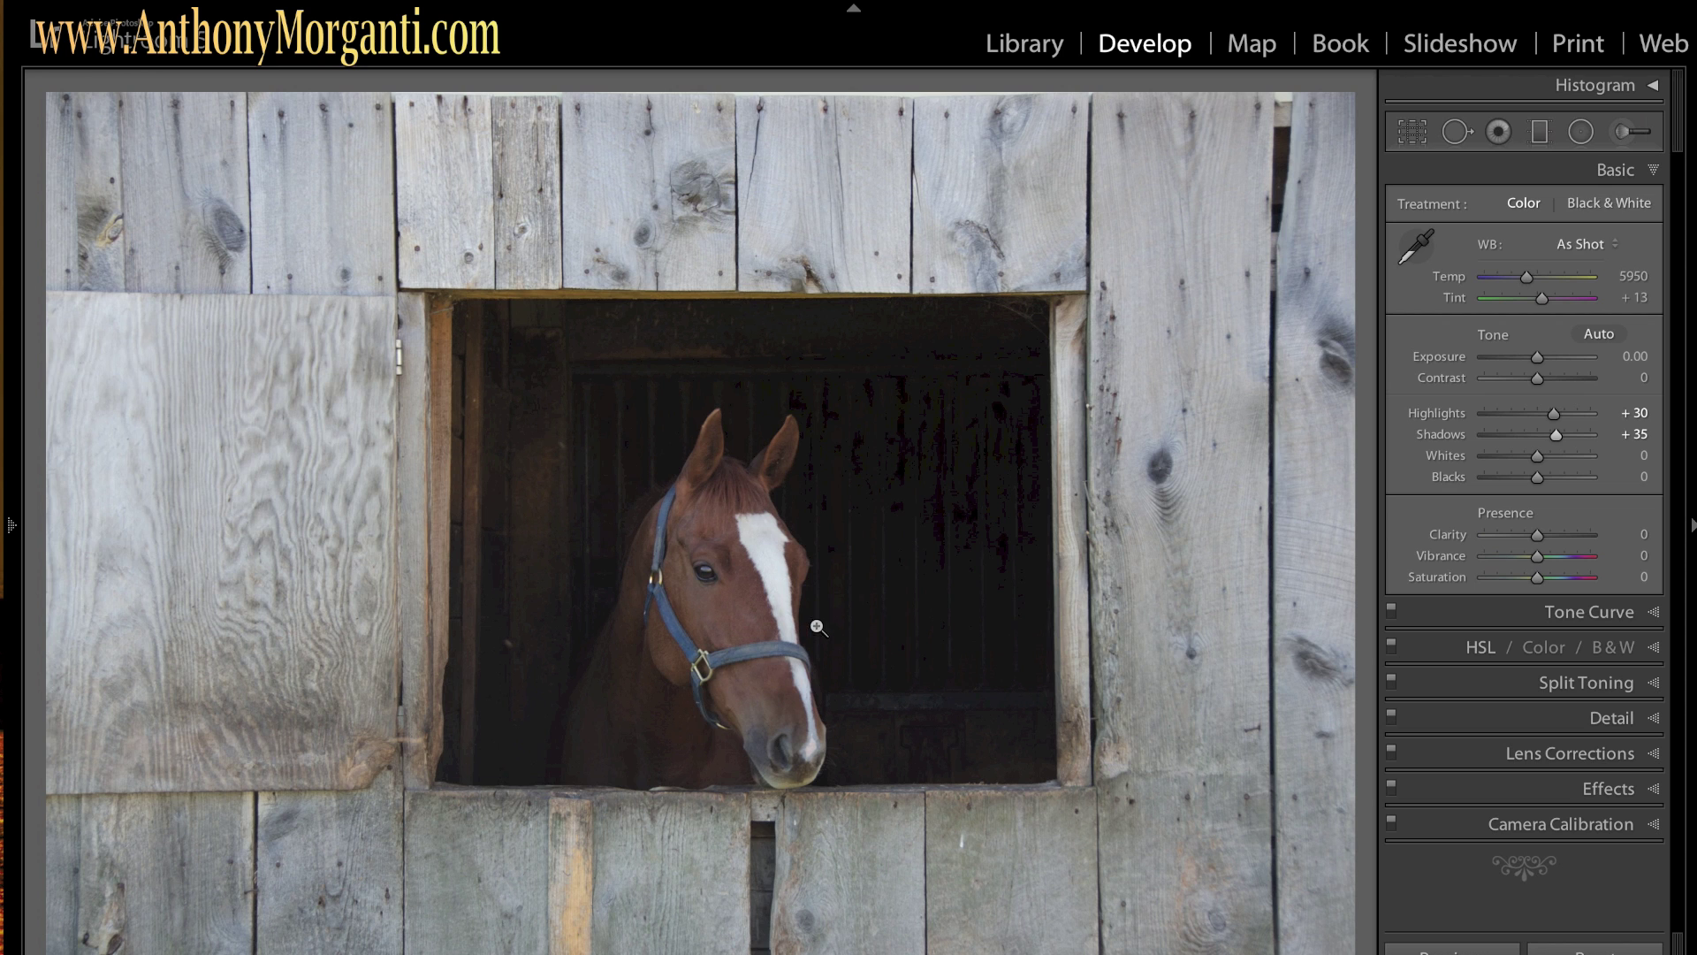
drag(1556, 433, 1558, 412)
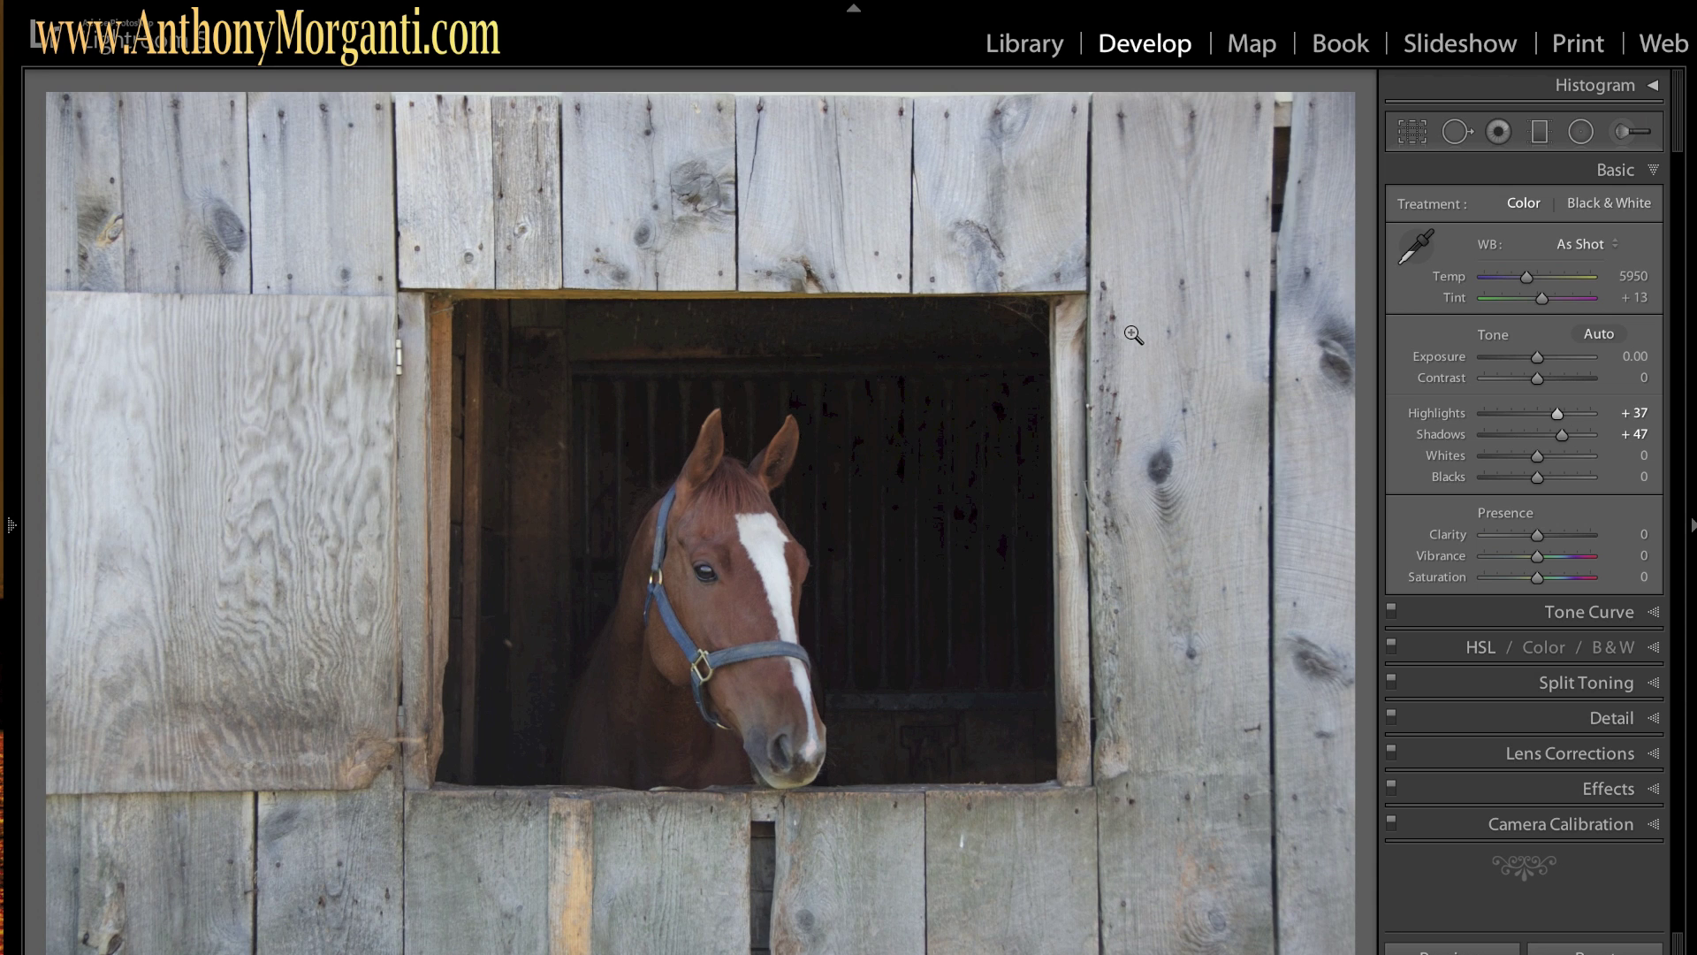
Set Whites to +26 using the clipping preview, and lower Blacks to -17
key(alt)
alt+click(1537, 460)
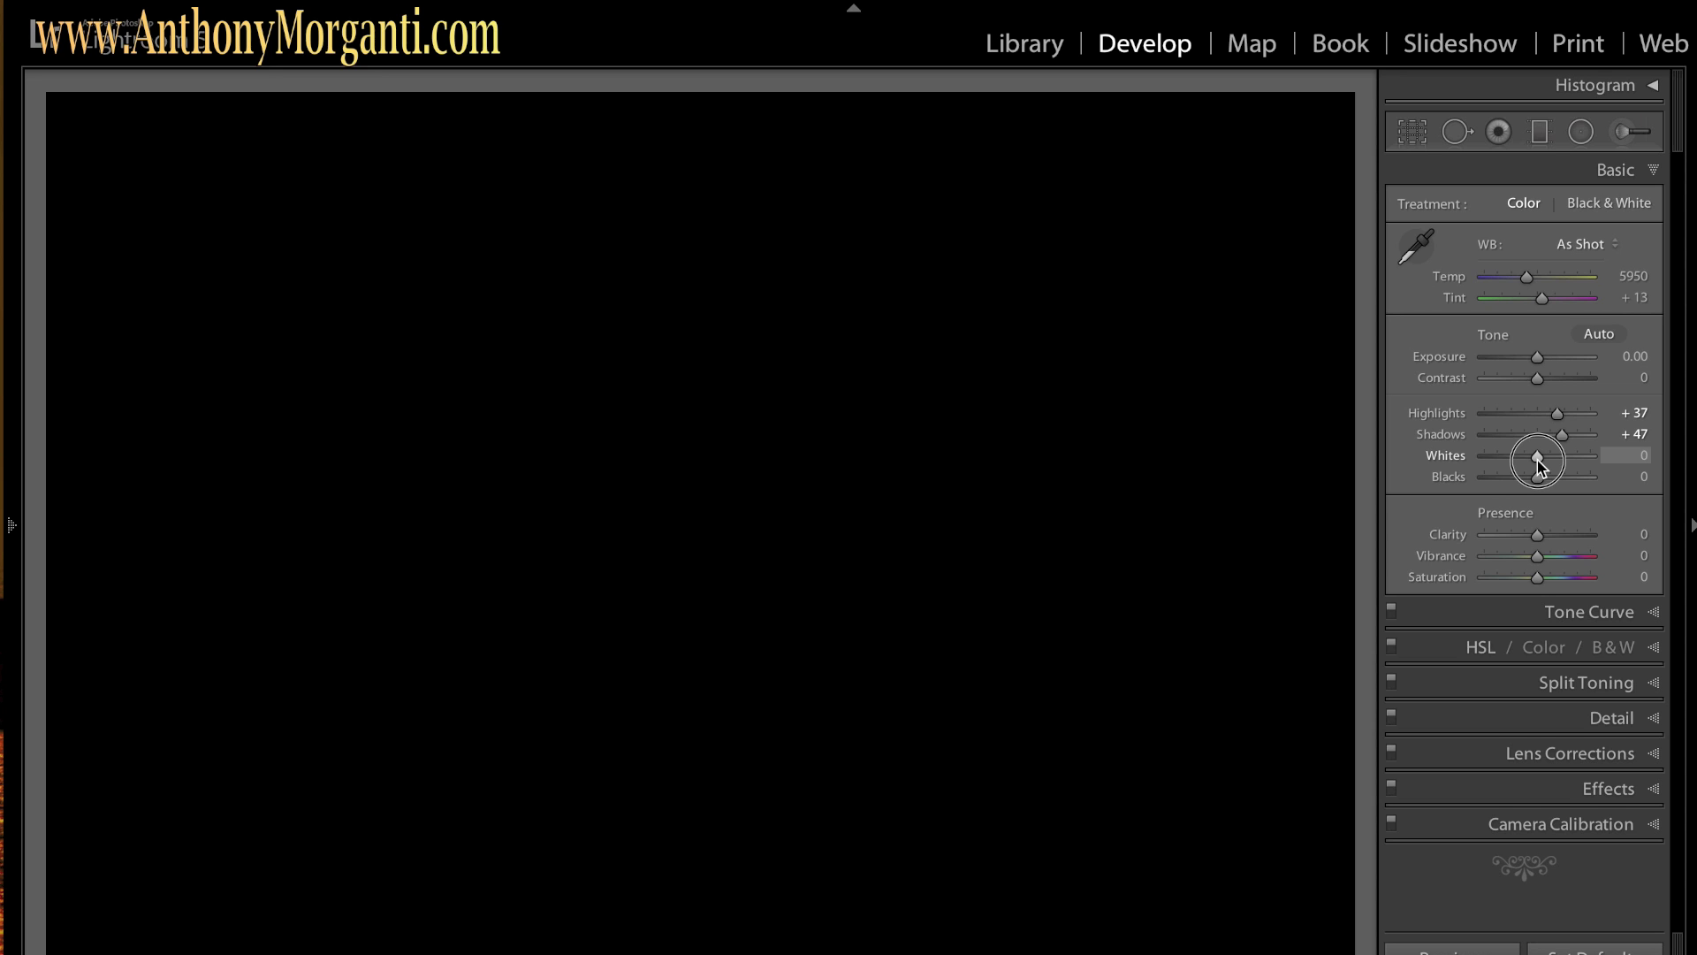
drag(1537, 460, 1550, 459)
drag(1552, 459, 1552, 460)
key(alt)
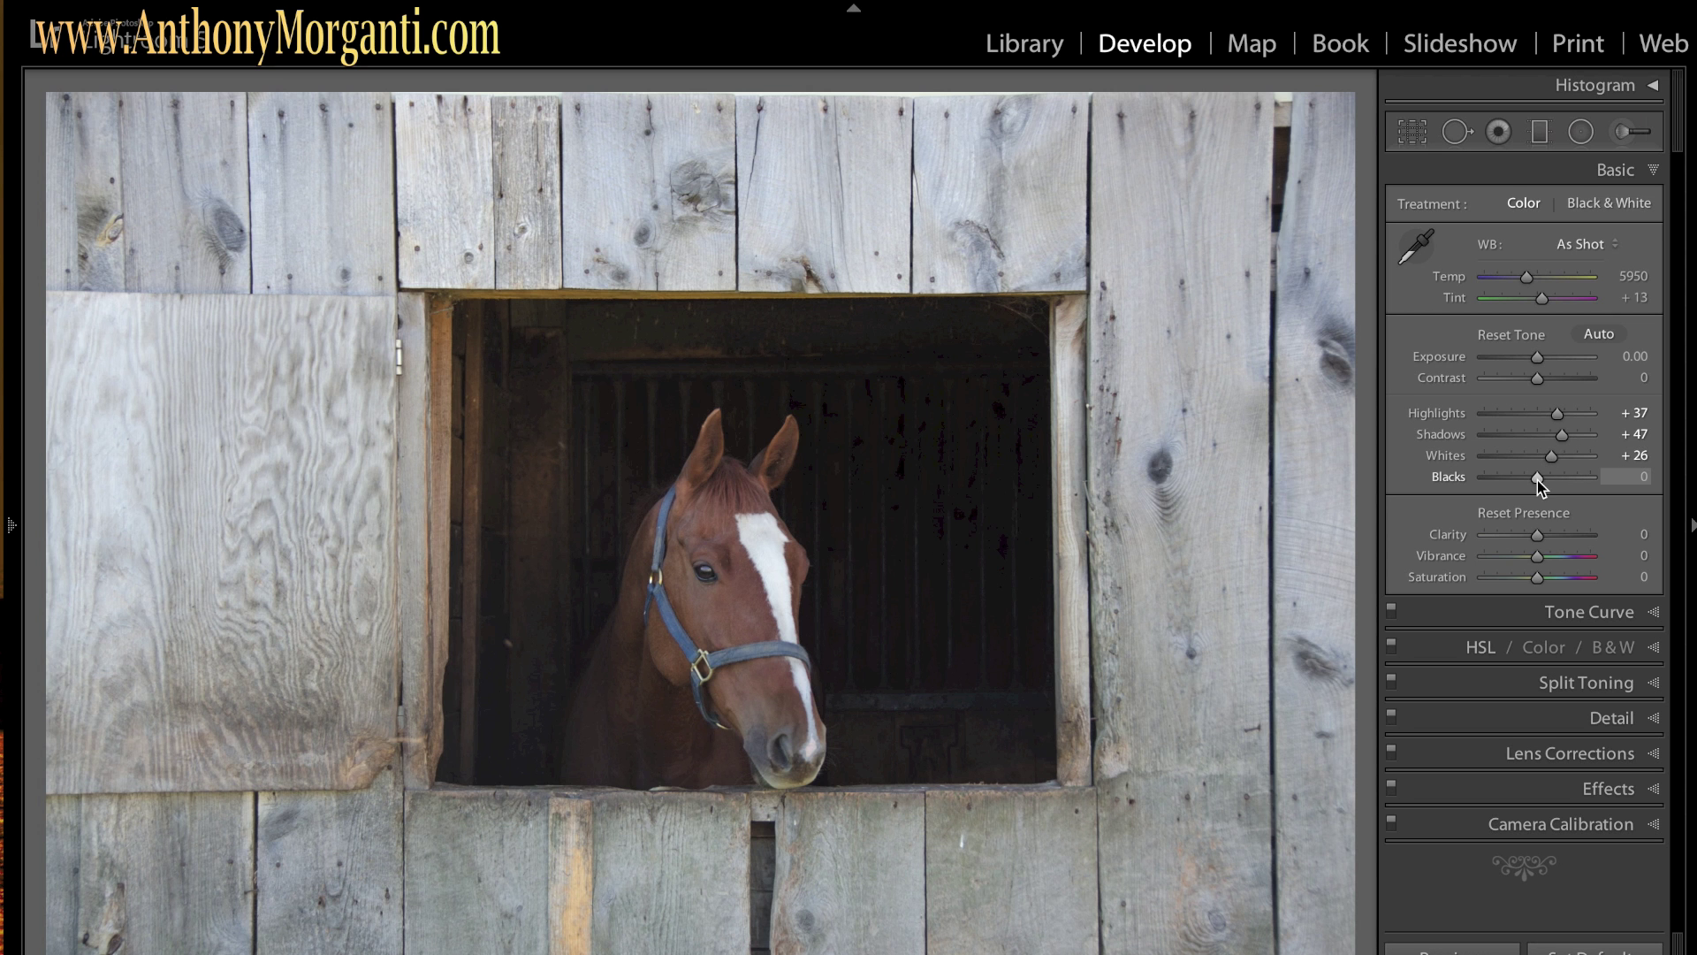
drag(1536, 480, 1531, 485)
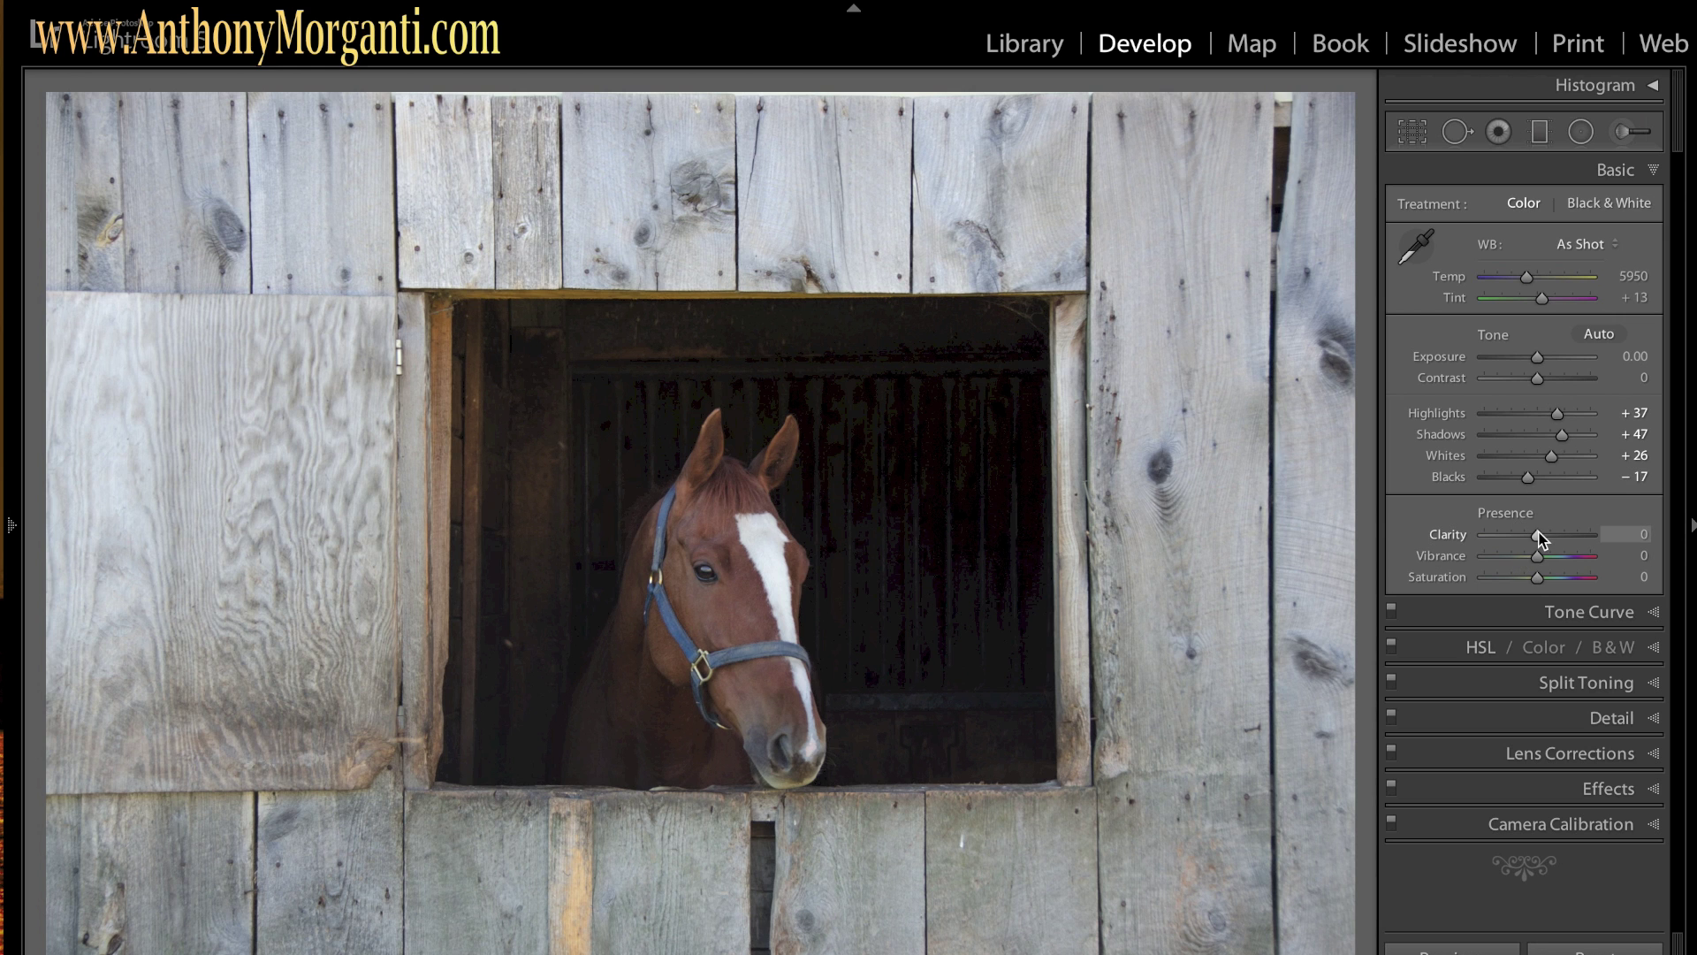
Strengthen the photo by setting Clarity to +82, Saturation to +63 and Contrast to +55
drag(1538, 535, 1578, 537)
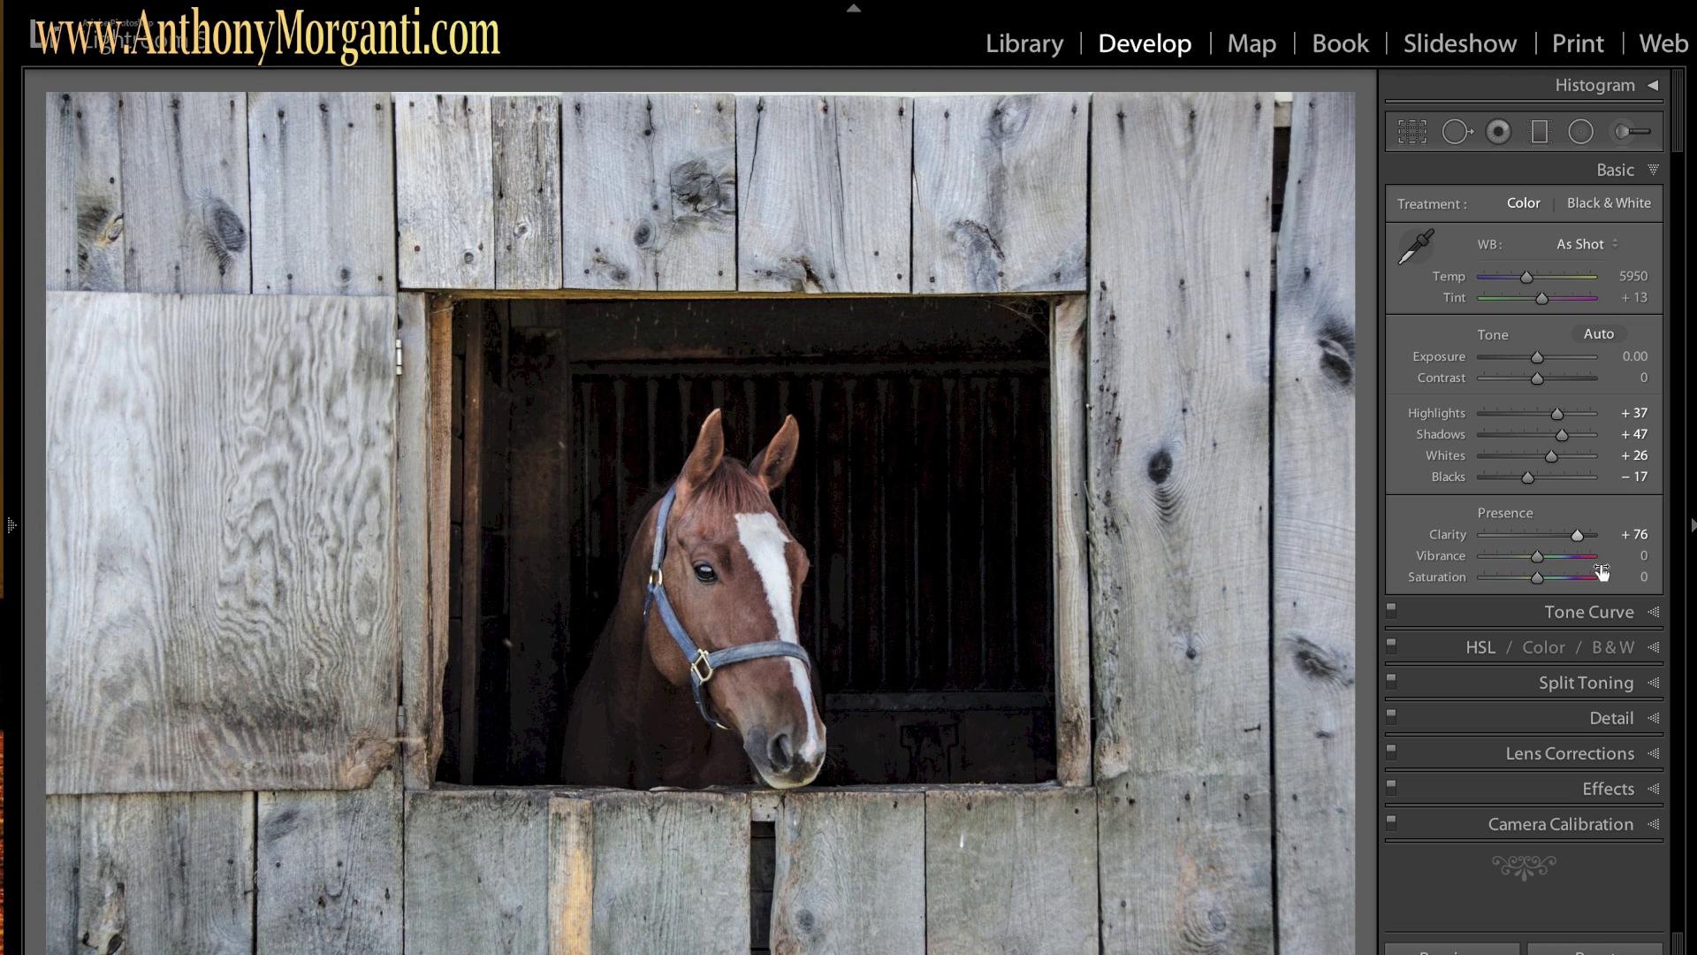
drag(1579, 534, 1583, 534)
drag(1538, 578, 1572, 583)
drag(1539, 379, 1568, 379)
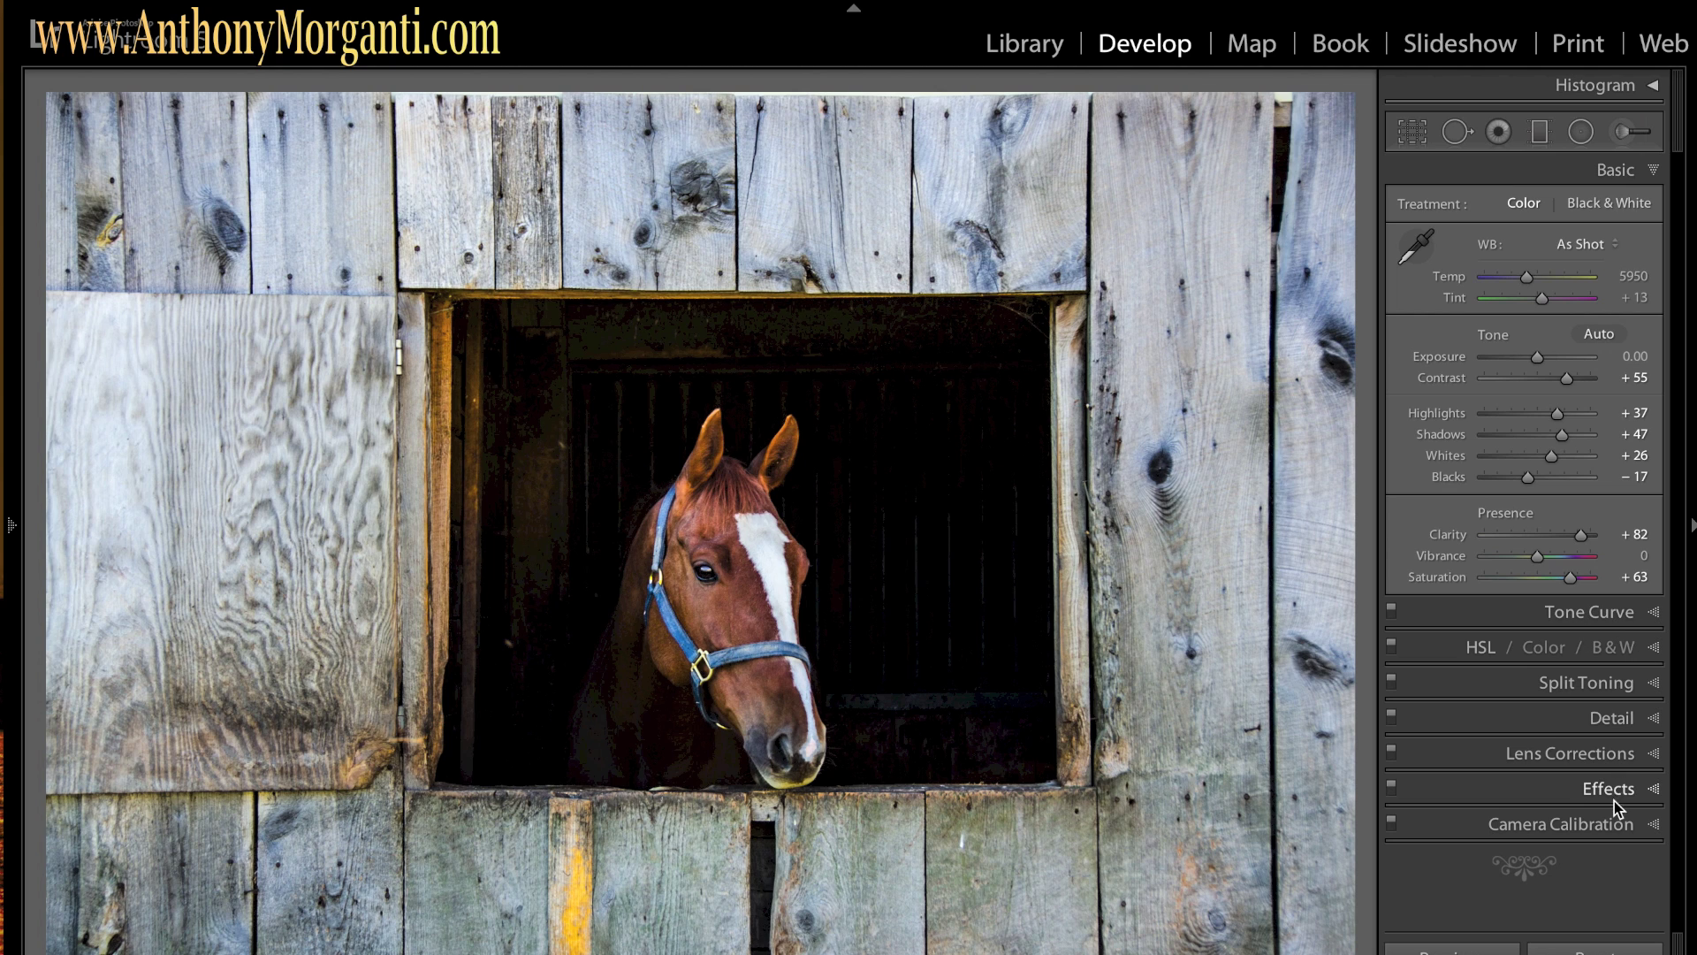
Set the sharpening Amount to 59 while checking the horse's face up close
click(1653, 717)
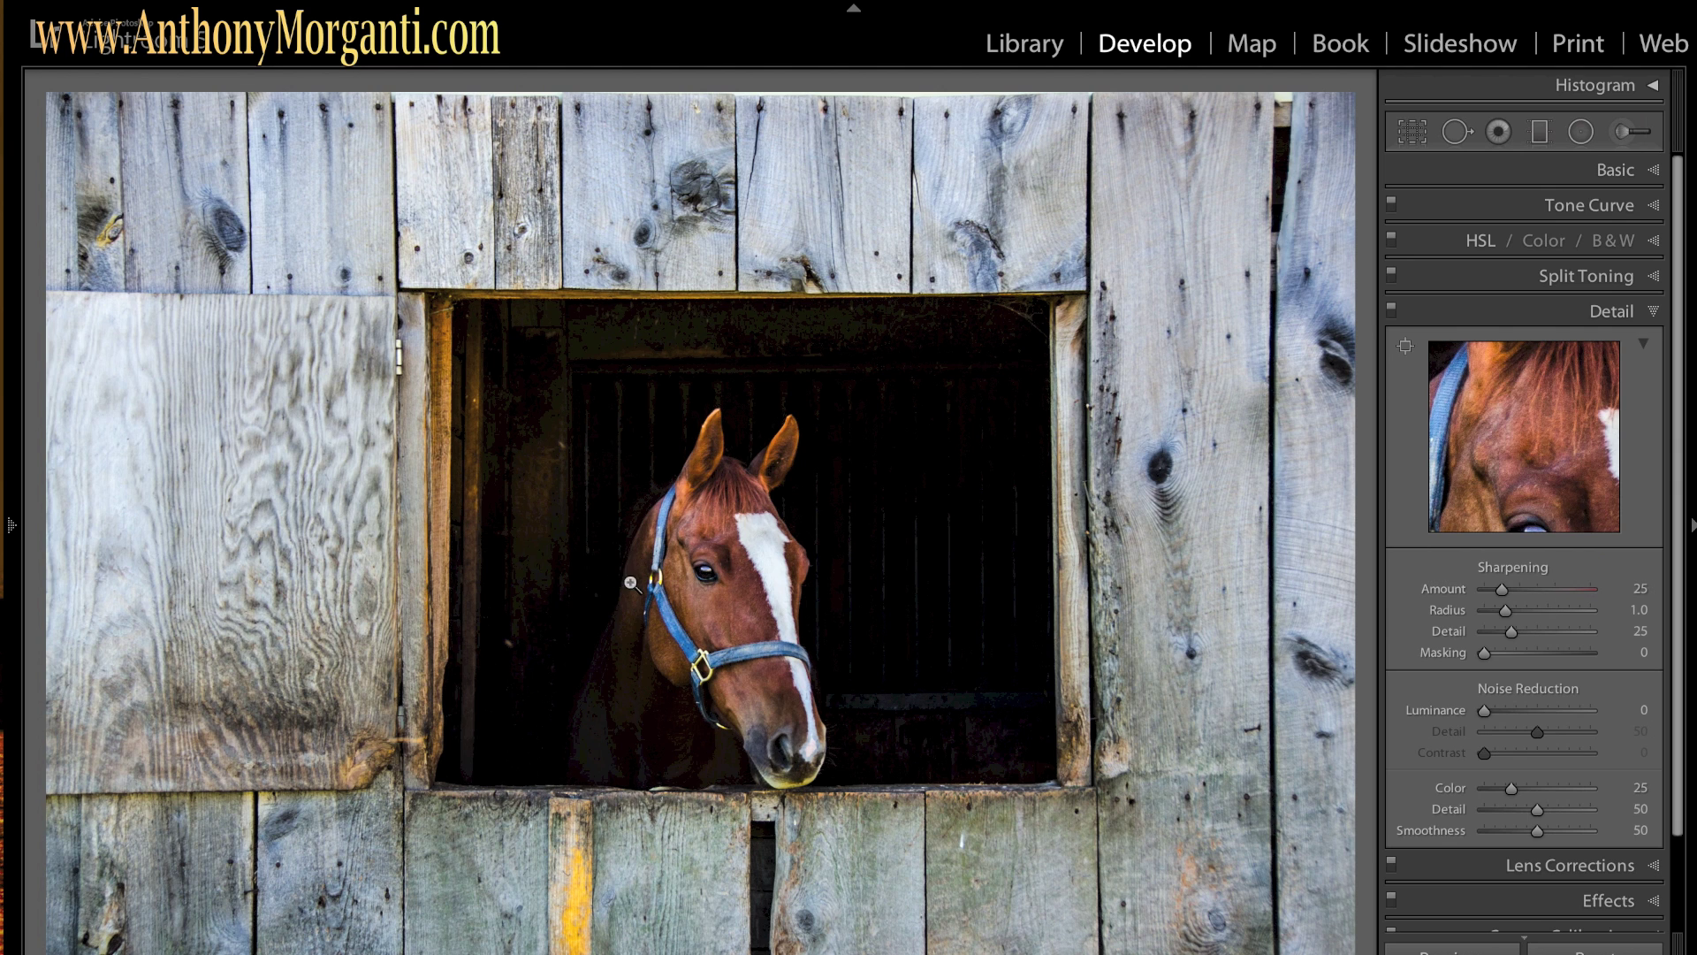
click(721, 571)
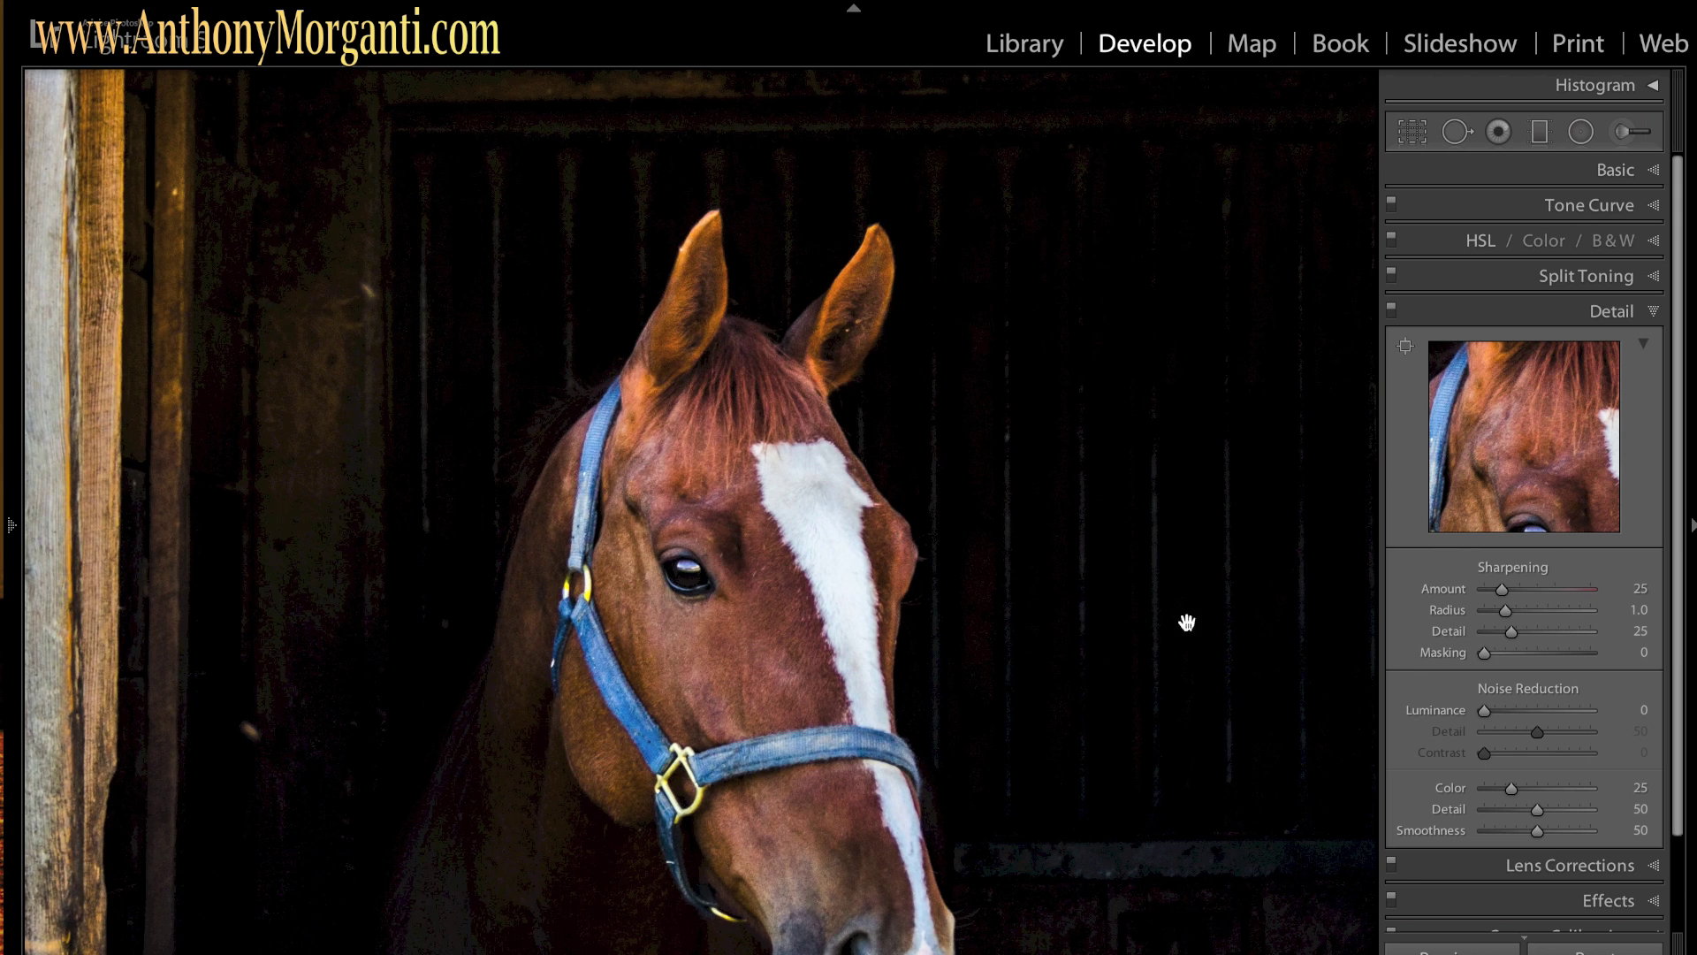
click(1503, 592)
drag(1540, 586, 1562, 588)
drag(1564, 592, 1531, 590)
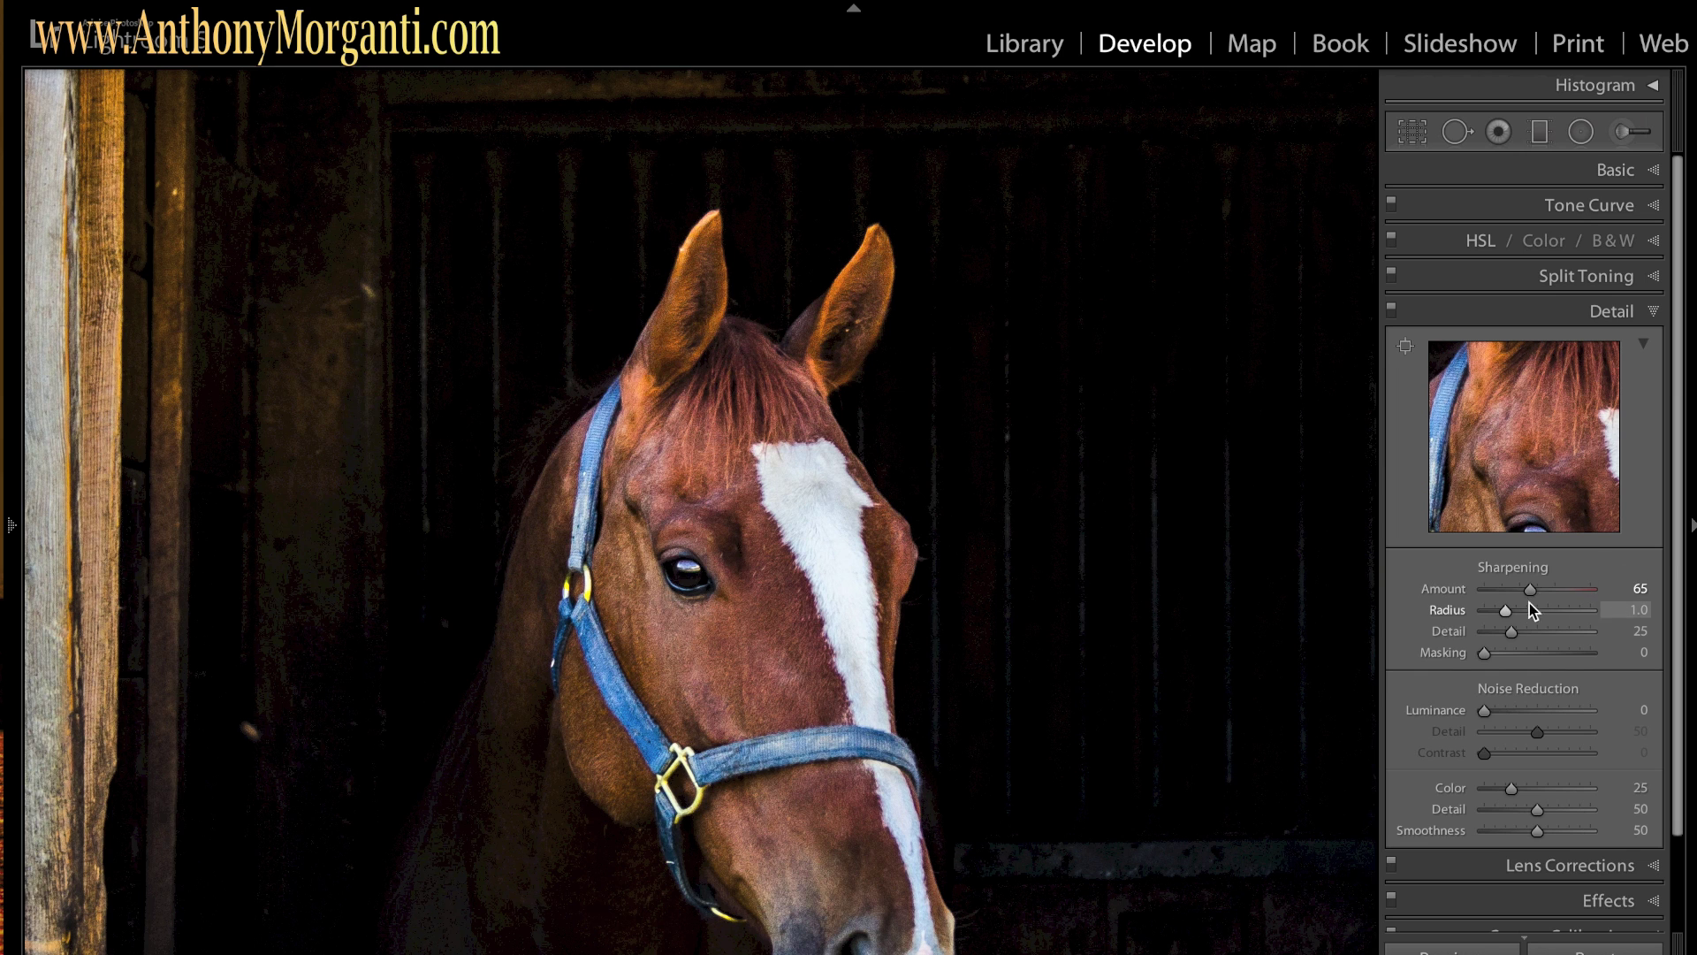
drag(1530, 591, 1526, 589)
Set the sharpening Radius to 1.6 and Detail to 42 while checking the weathered boards, and return to the full-photo view
drag(1202, 577, 433, 601)
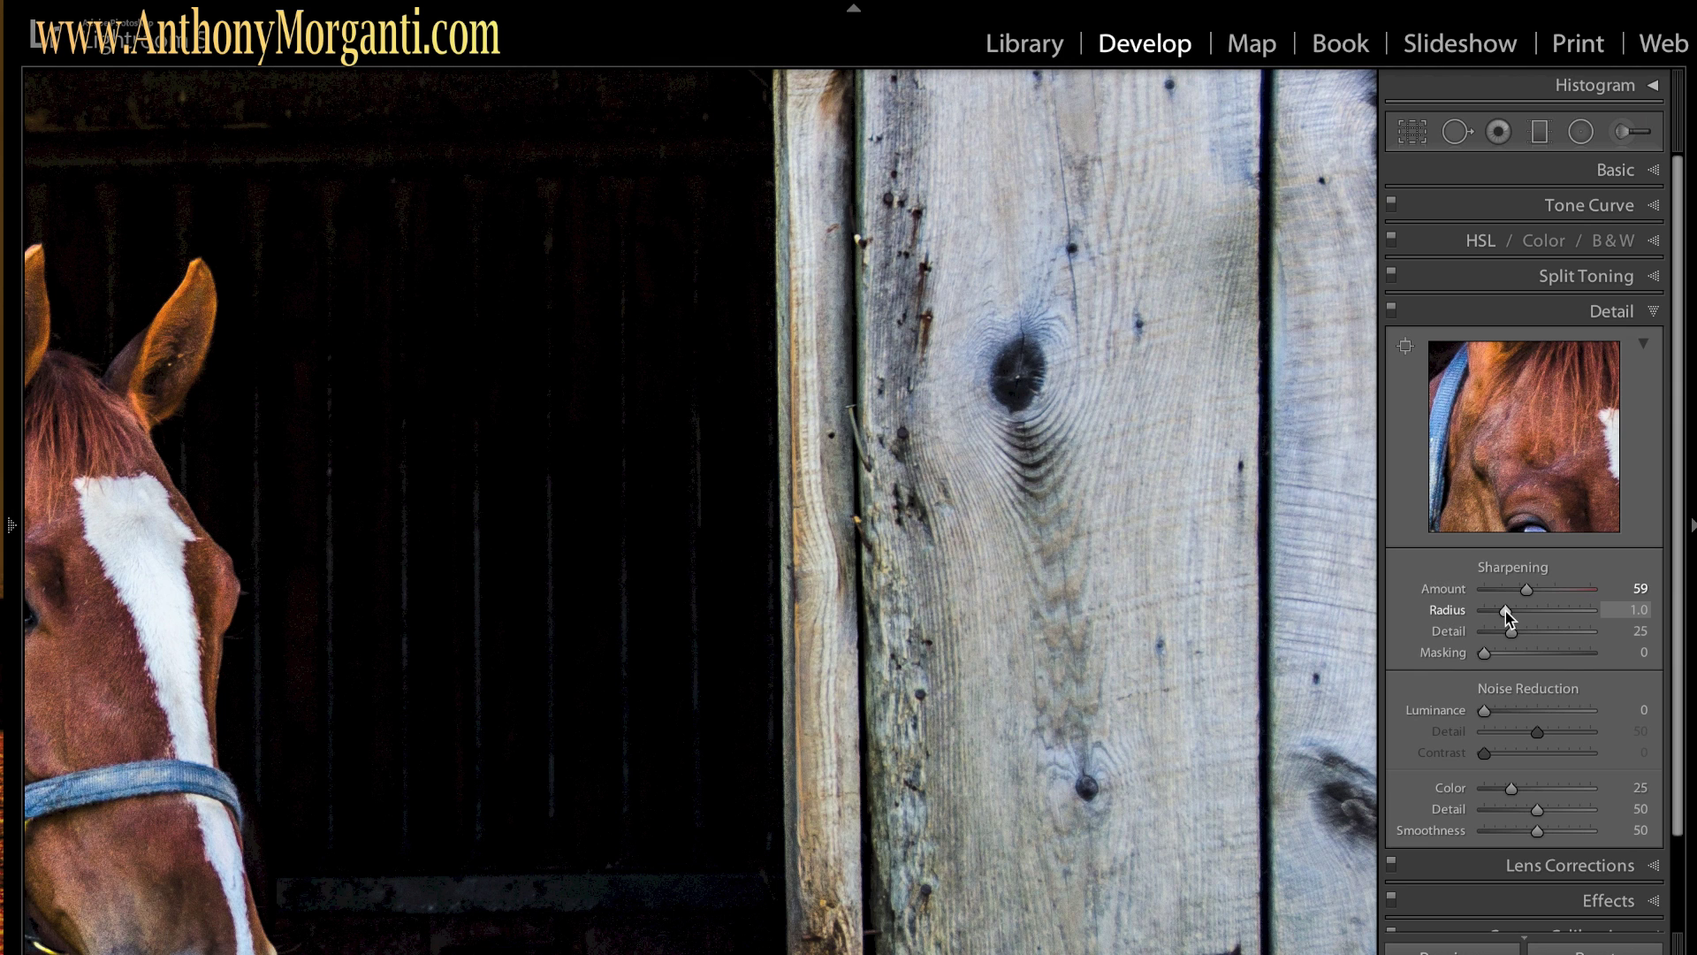
drag(1518, 610, 1533, 611)
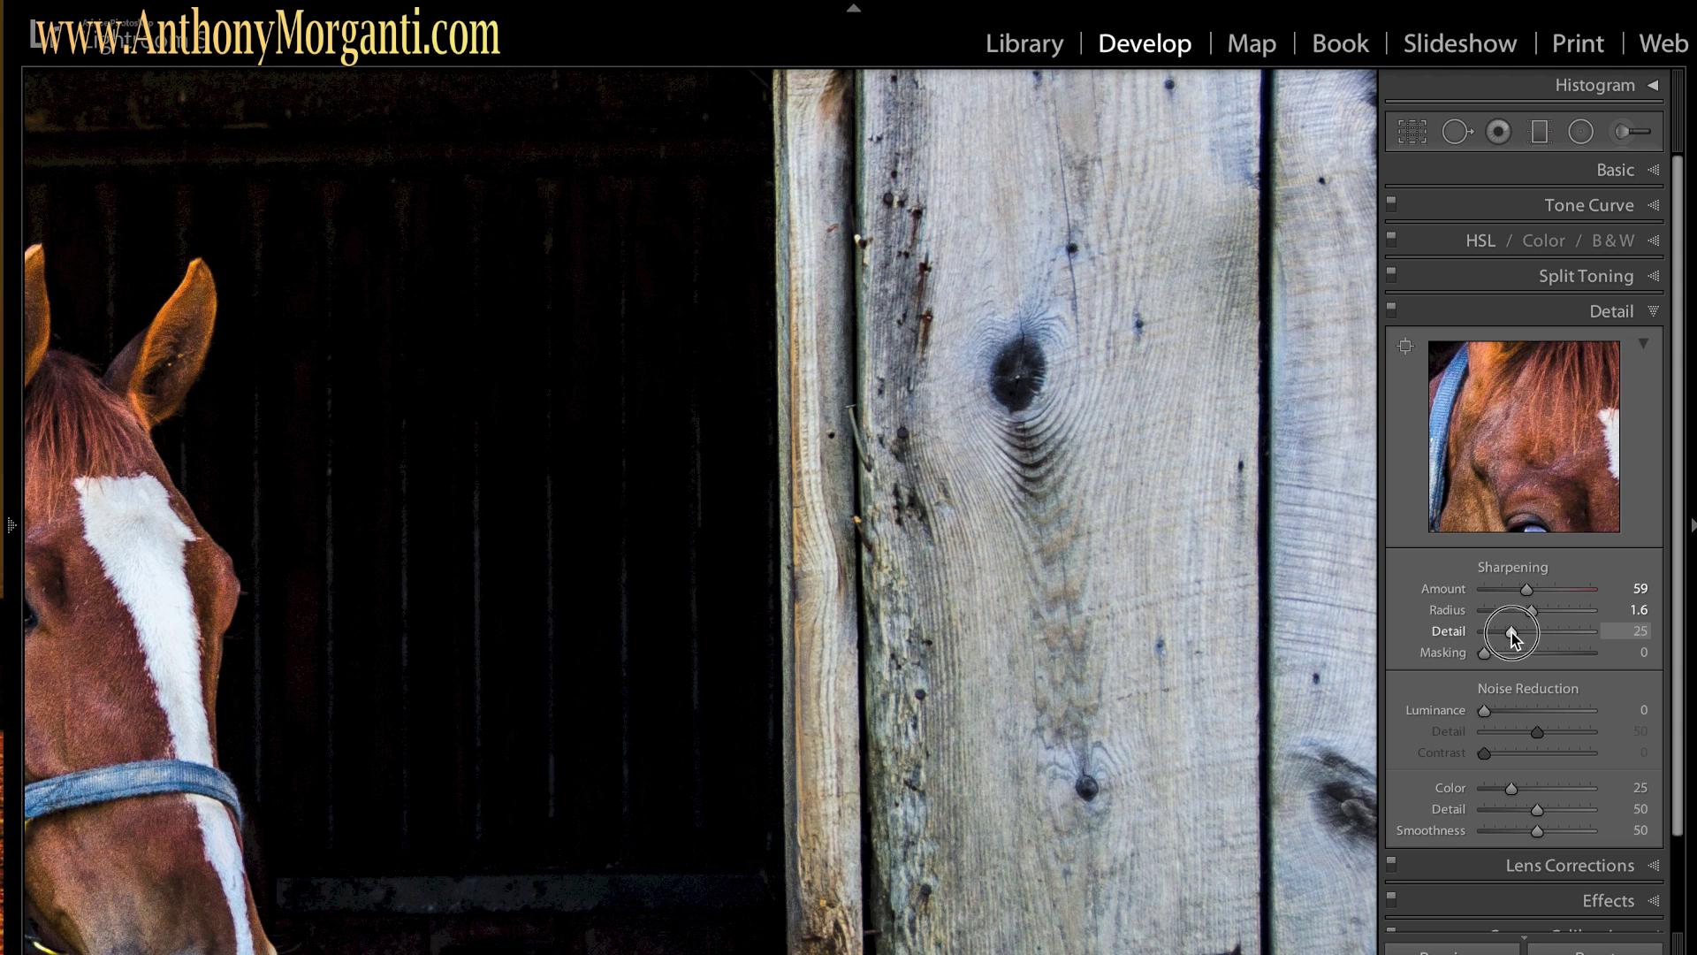
drag(1512, 633, 1530, 633)
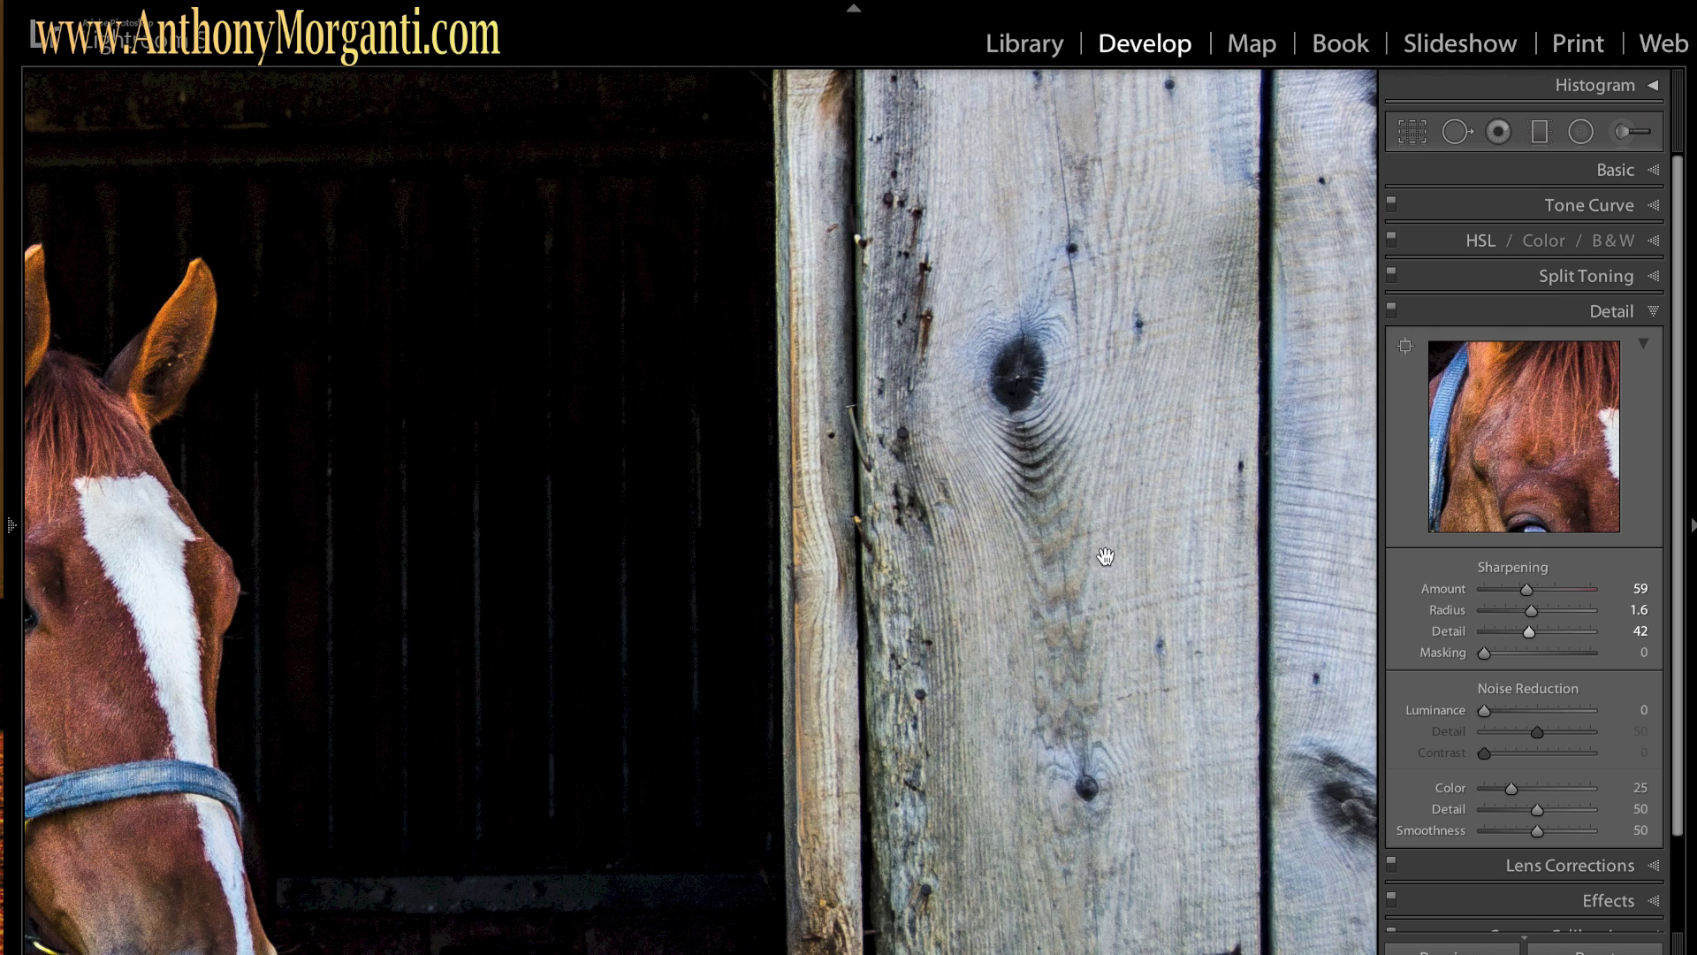
click(664, 448)
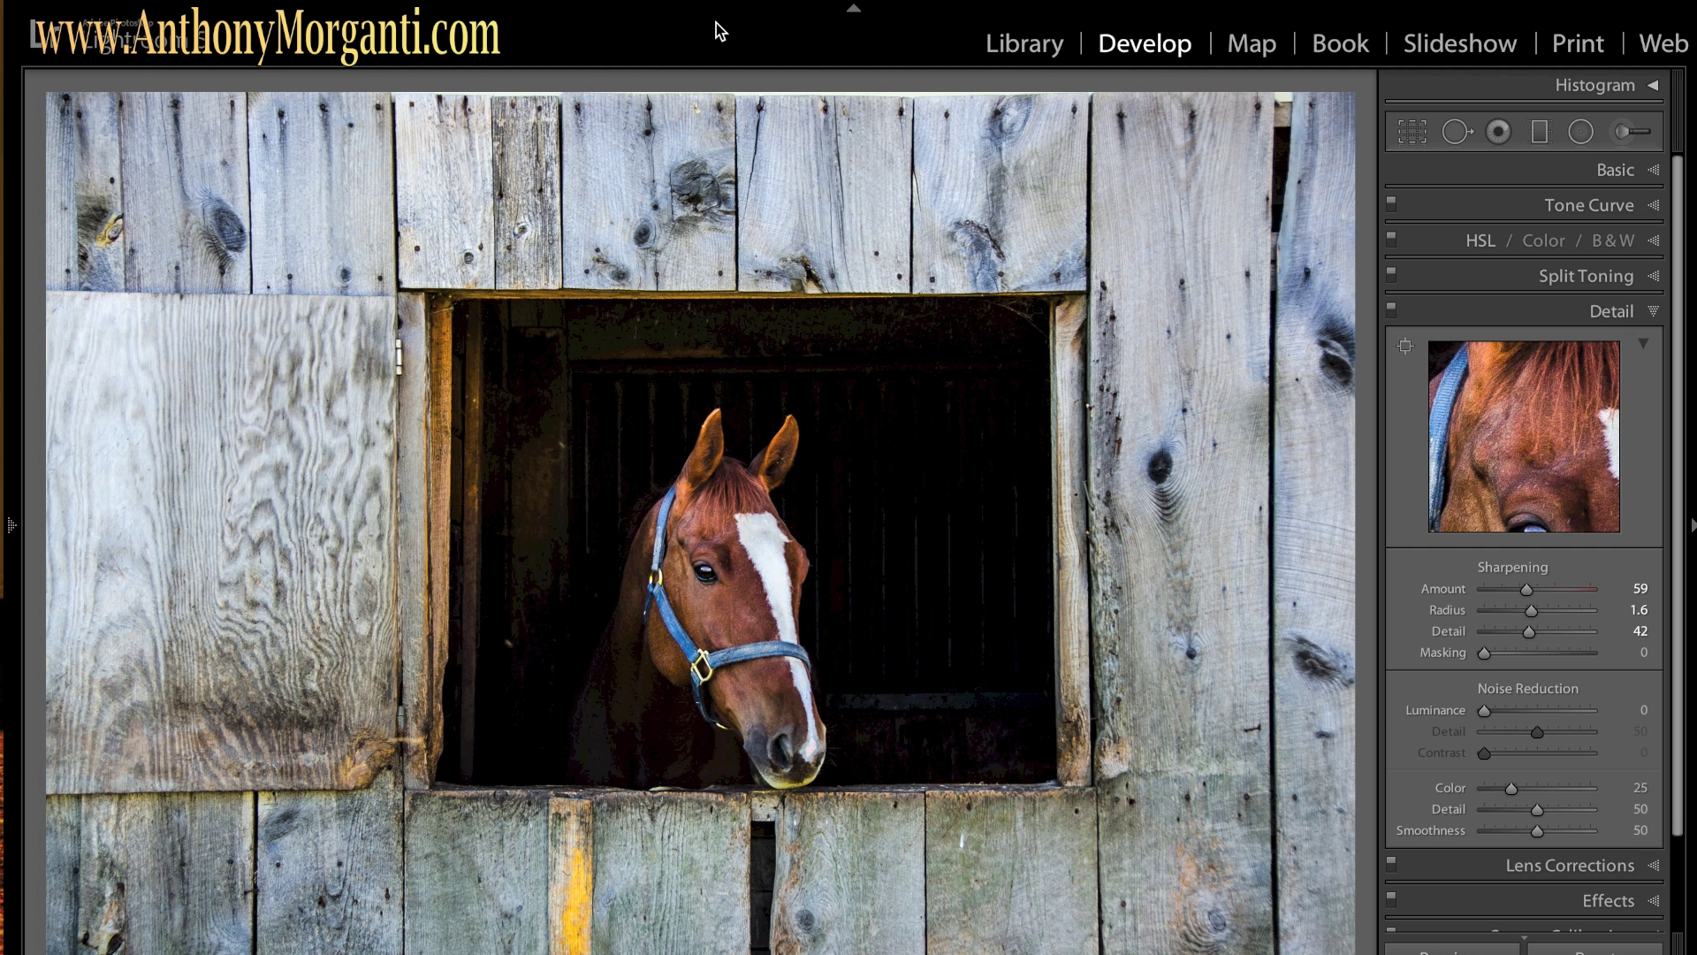
Enable profile corrections and chromatic aberration removal in the lens corrections
click(1654, 312)
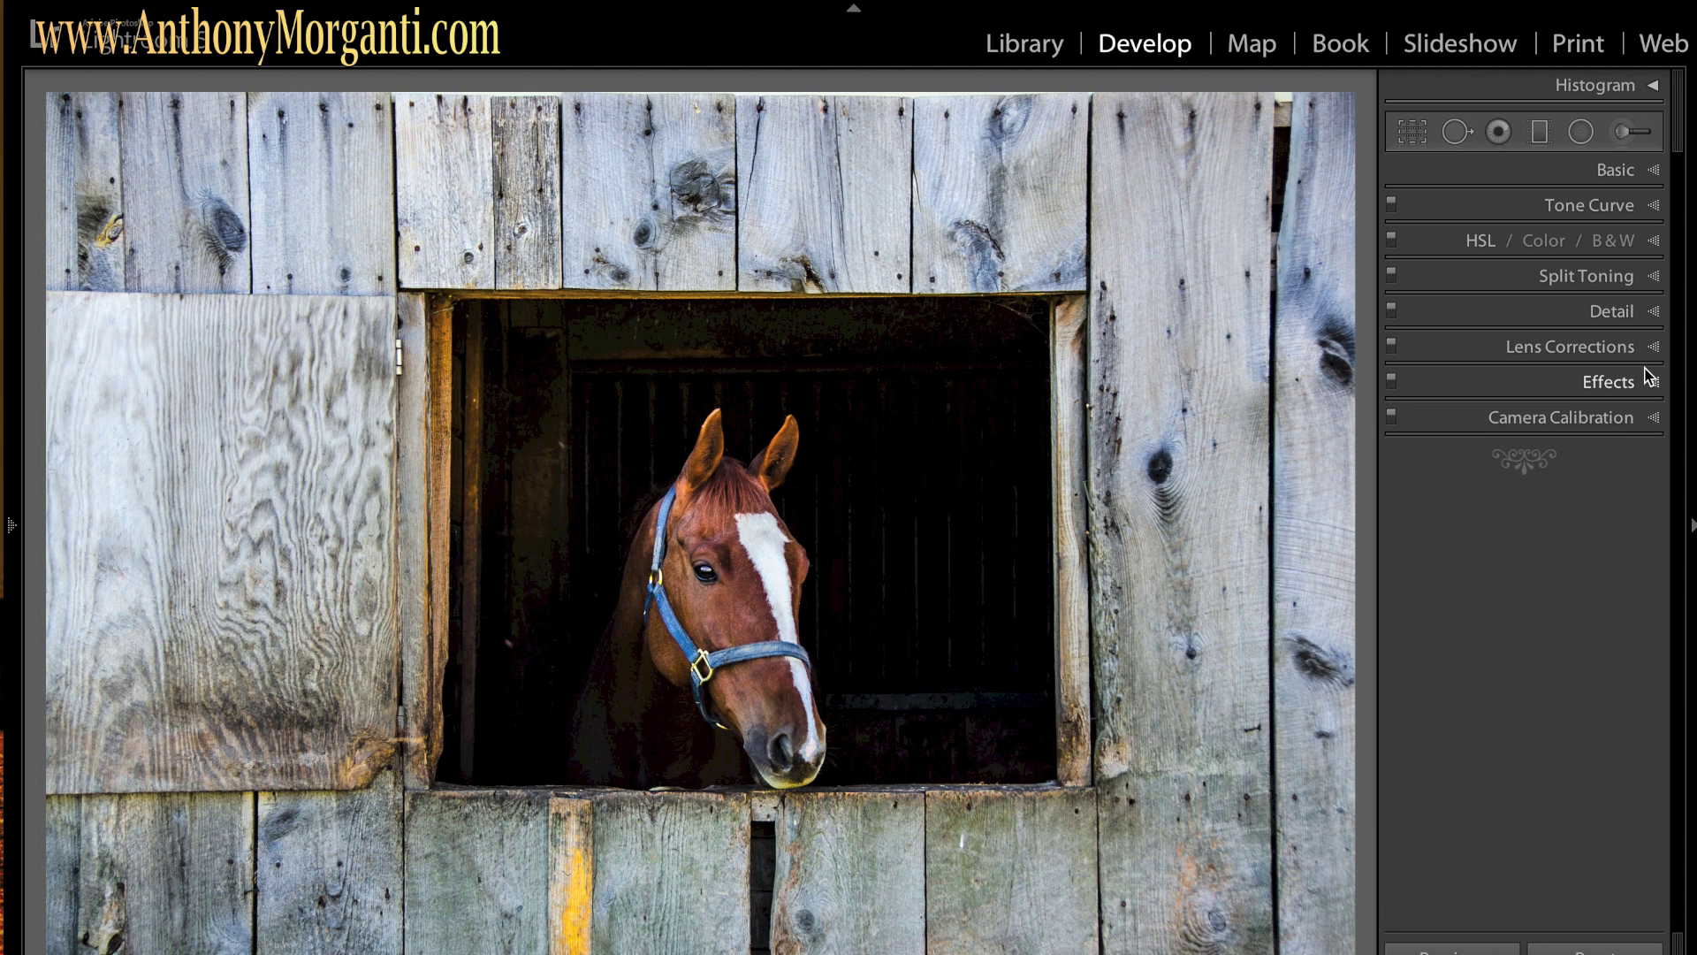
click(1654, 348)
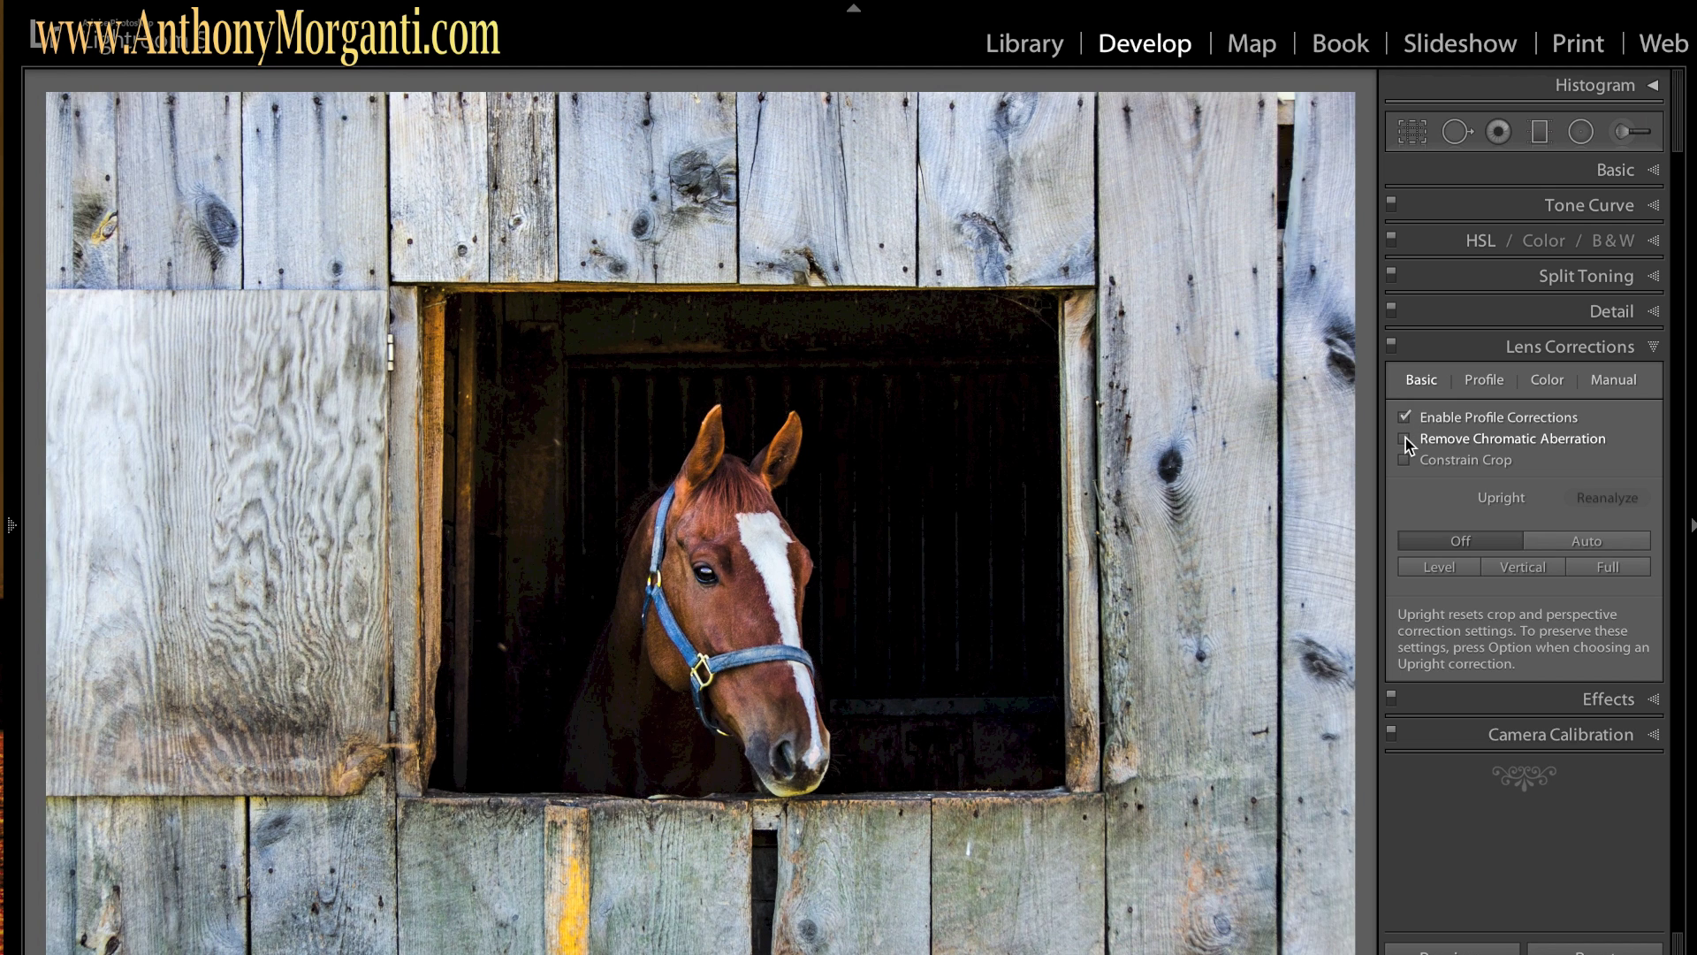
click(1654, 347)
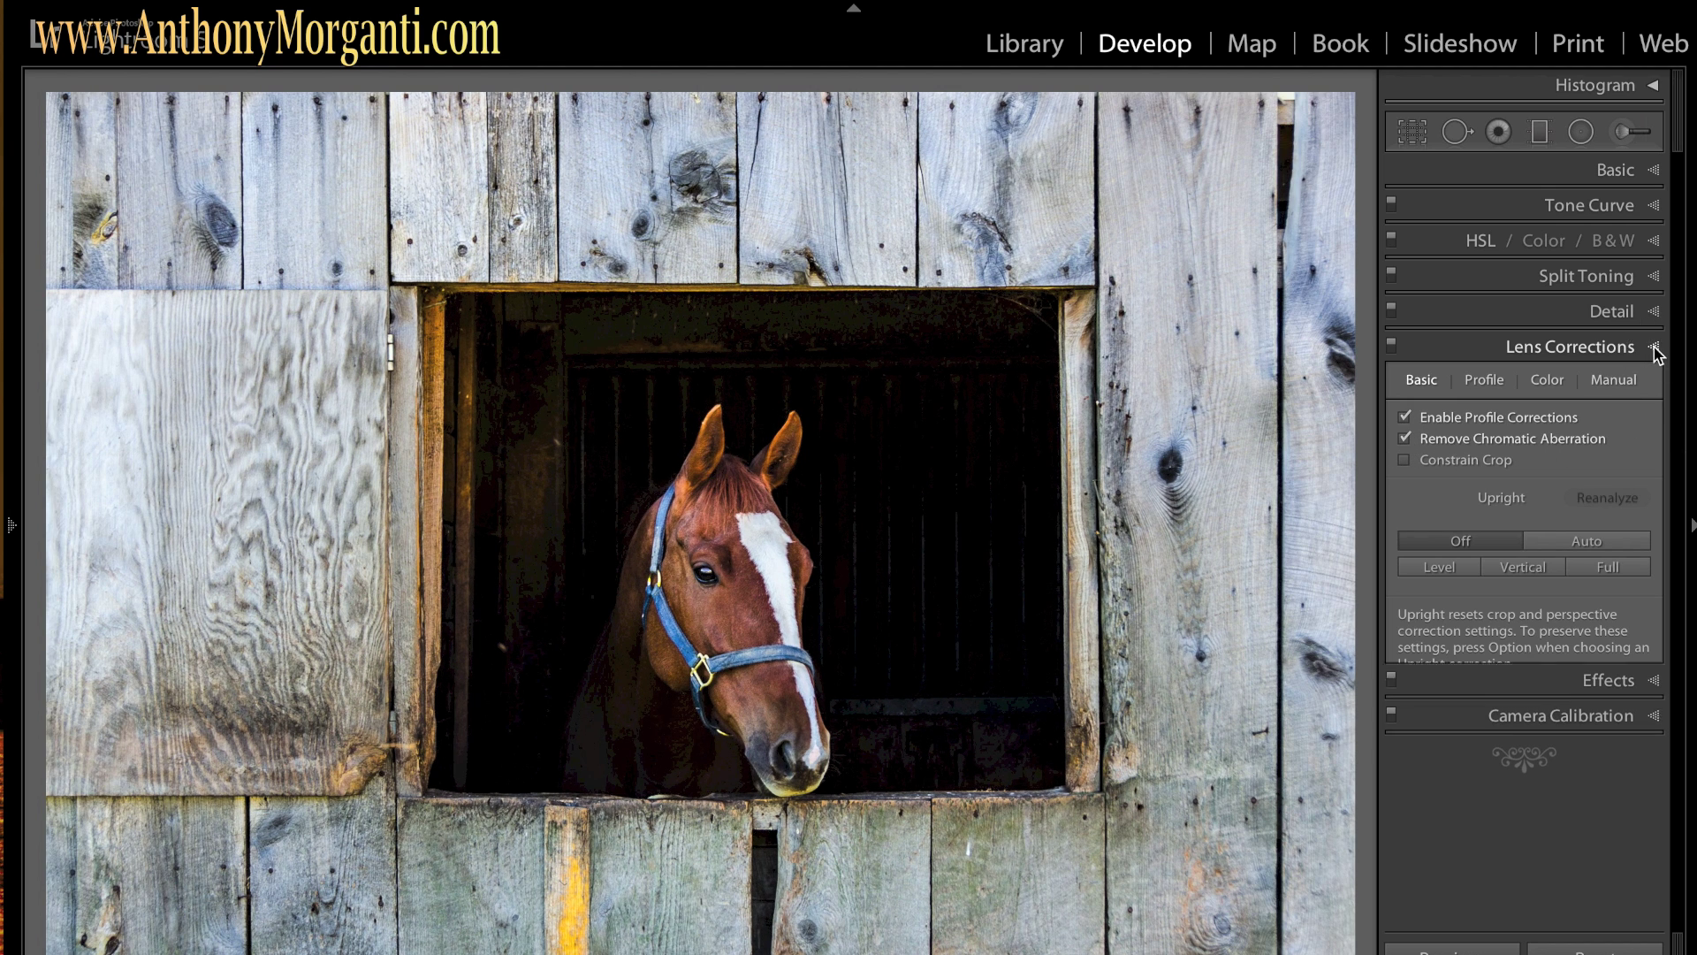
Convert the photo to the Black & White treatment
click(1655, 171)
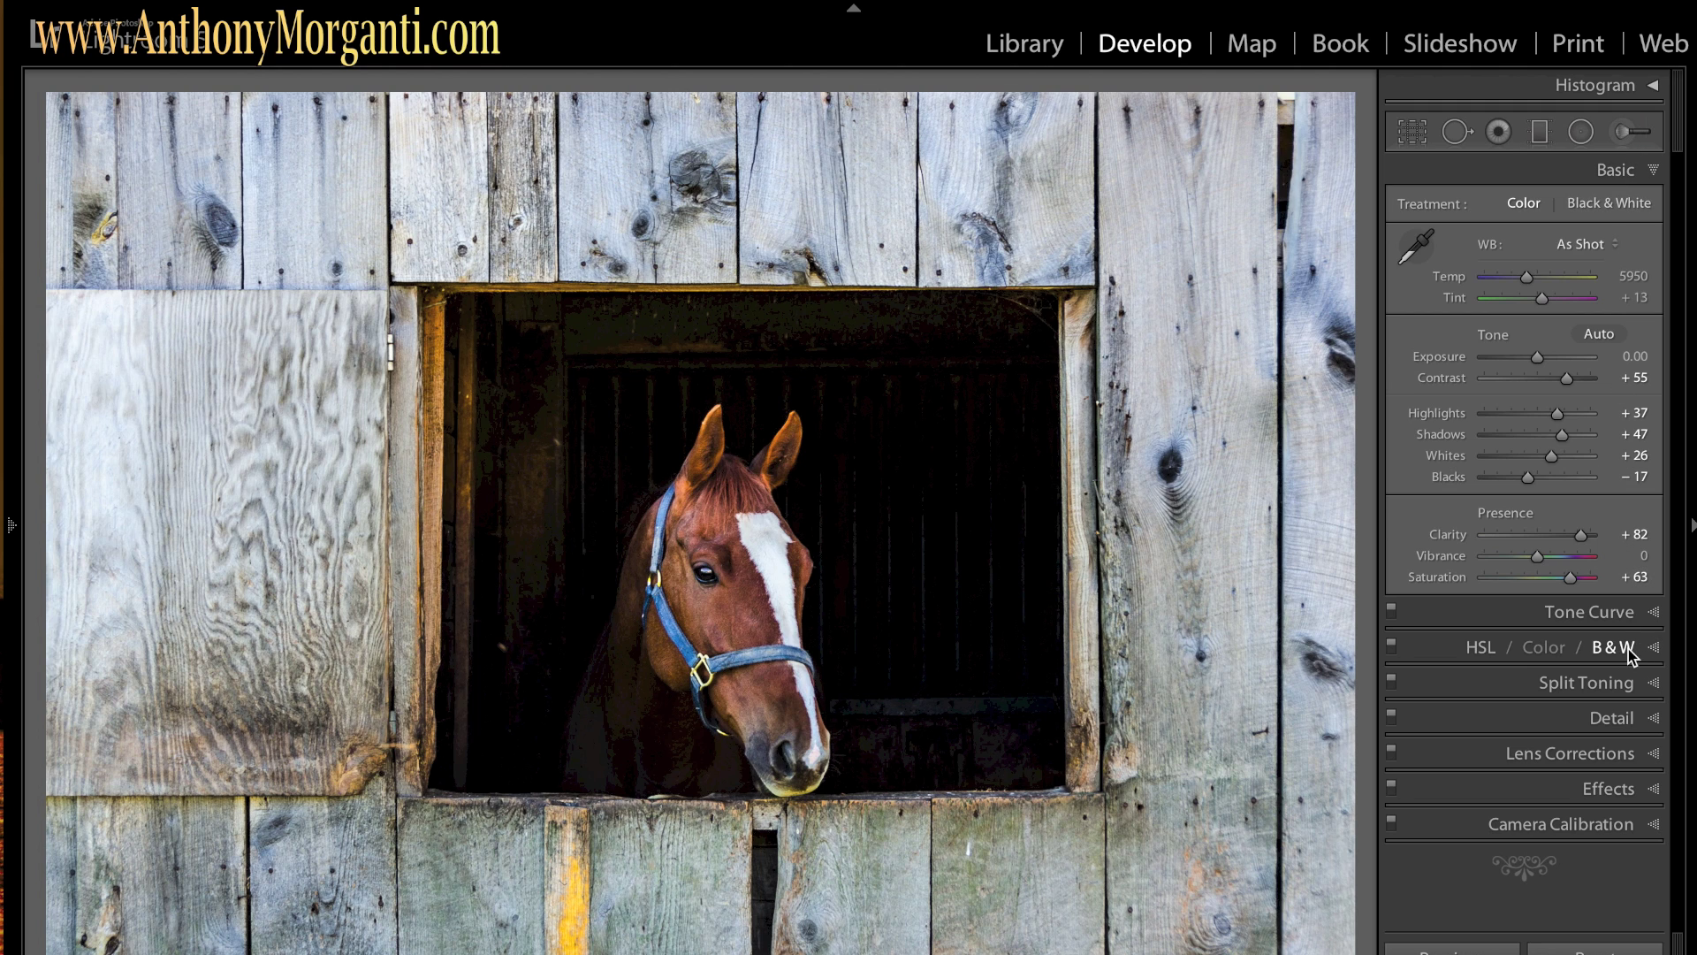
click(1615, 205)
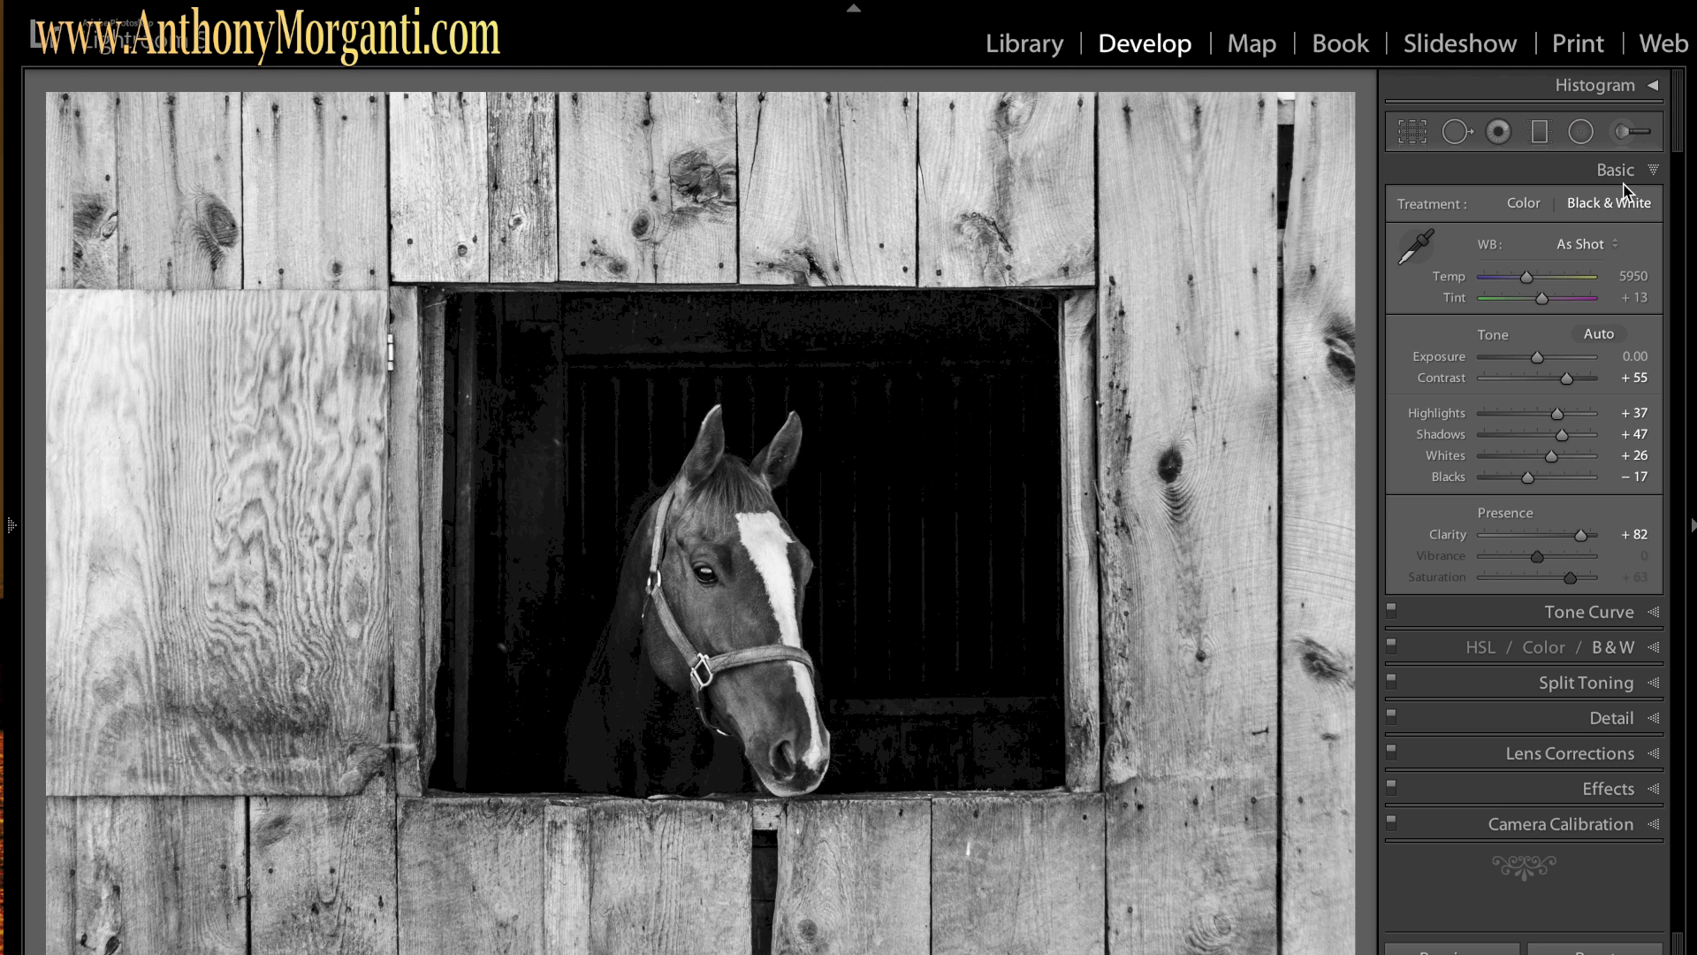
Paint a new Adjustment Brush mask over the horse's head with all effects reset except Contrast at 25
click(1623, 132)
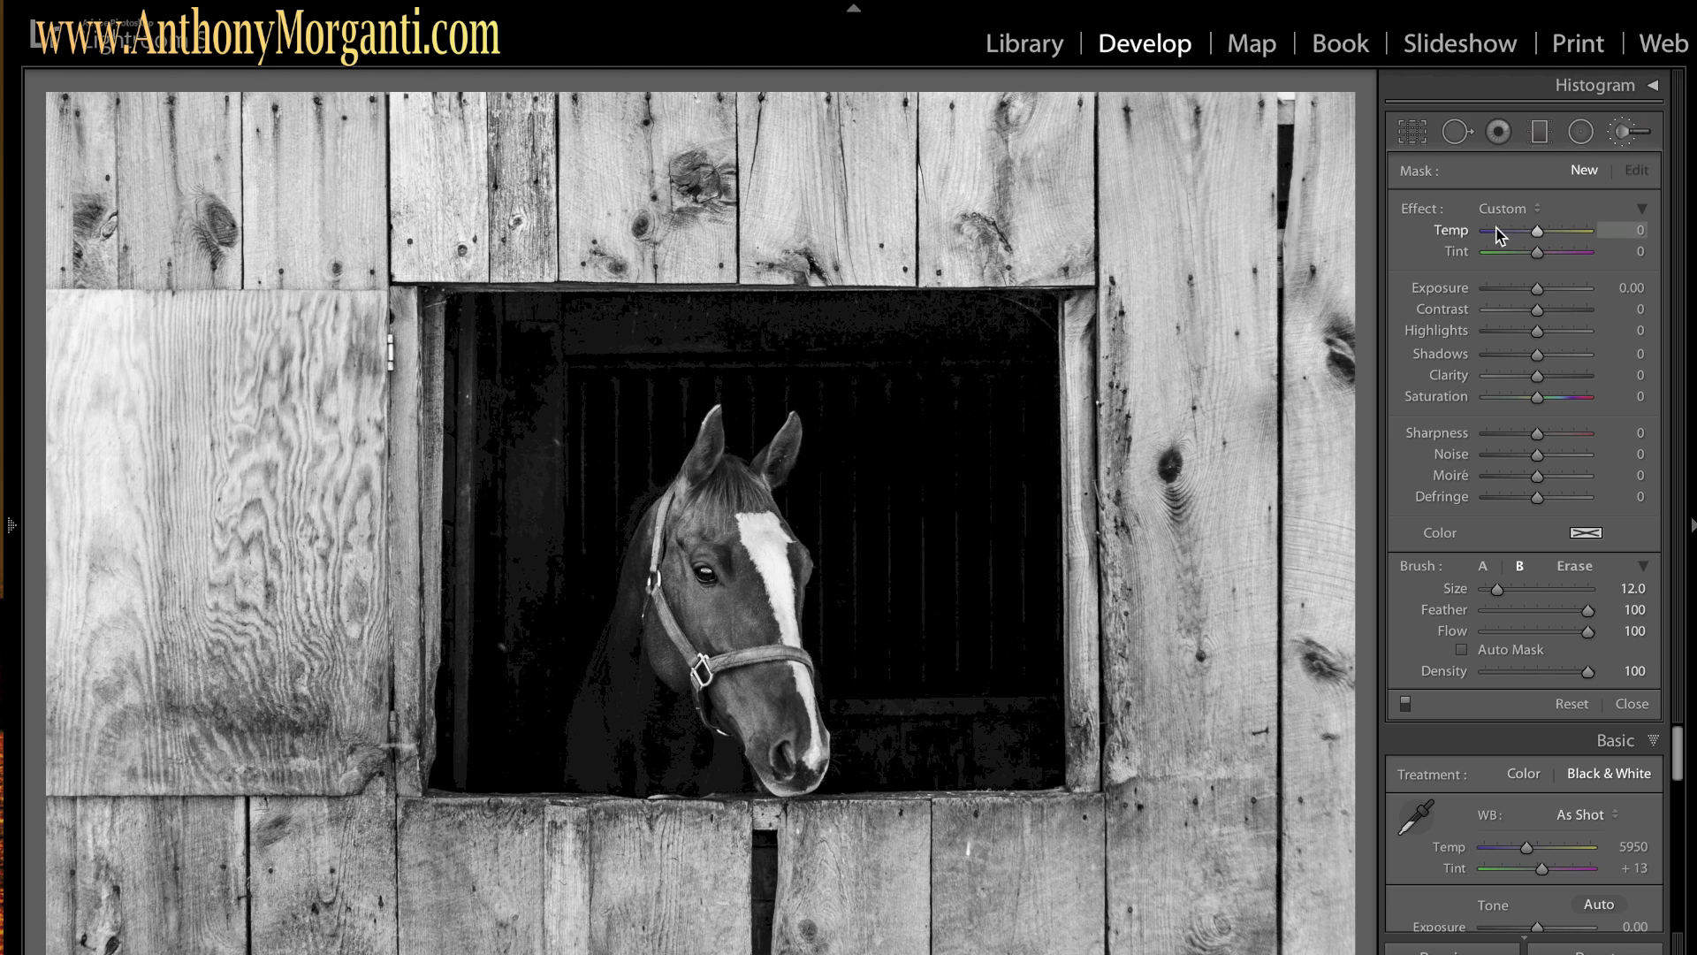
key(alt)
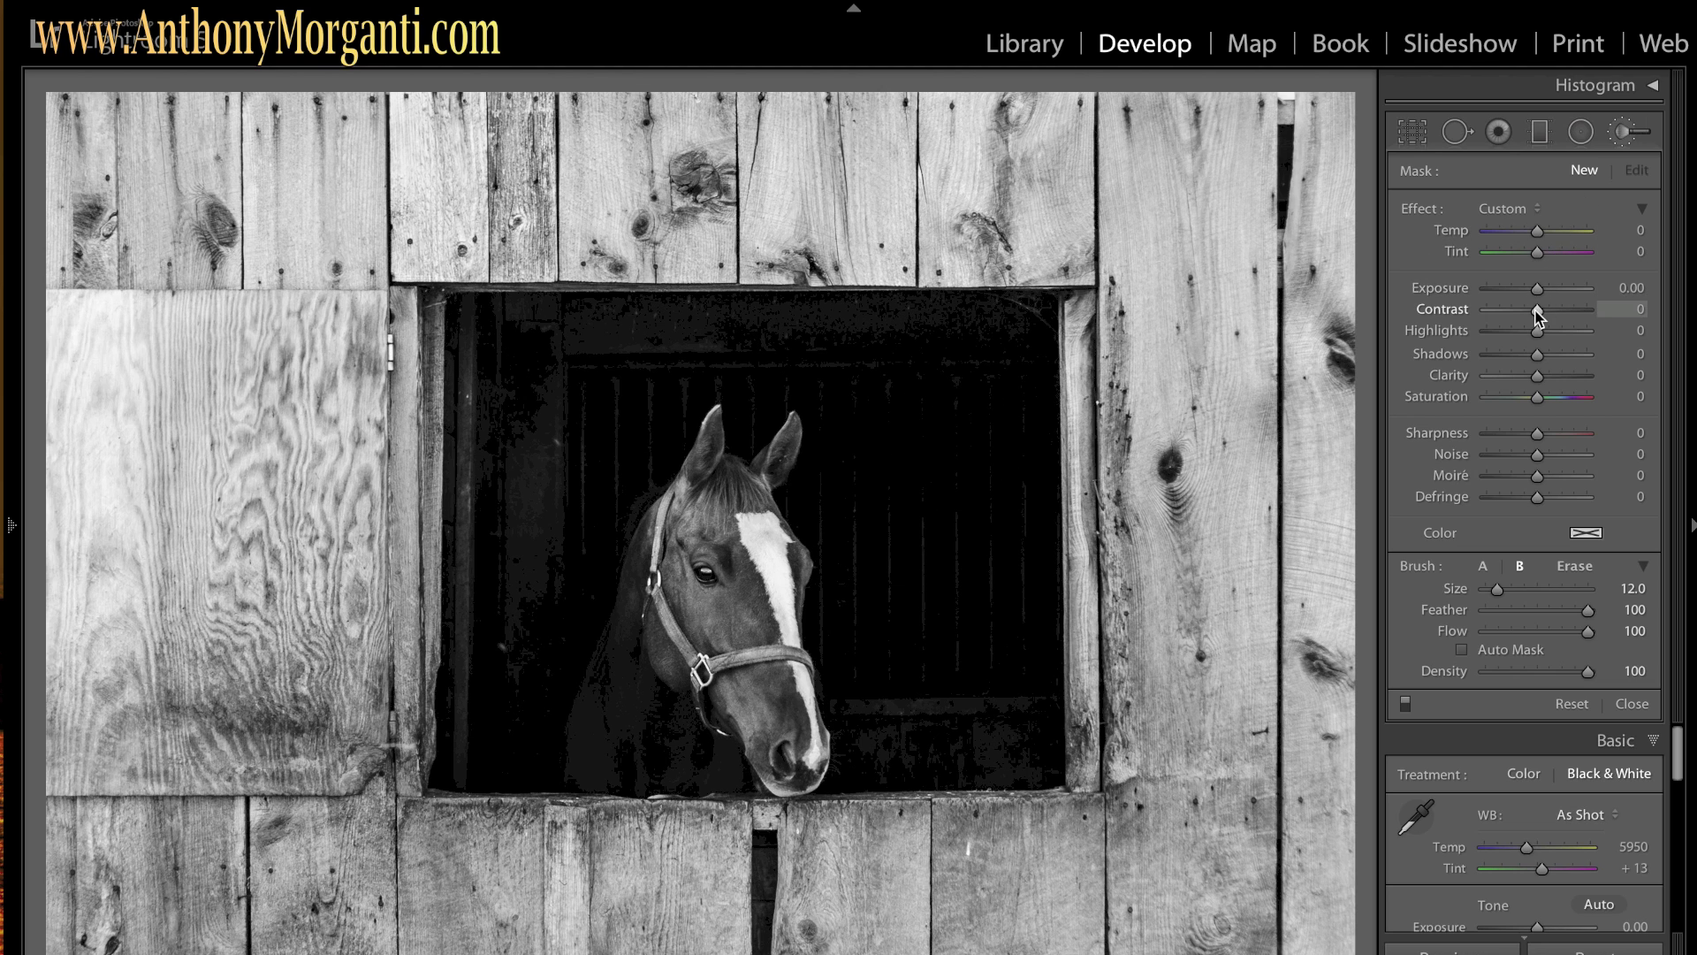
drag(1539, 316, 1554, 316)
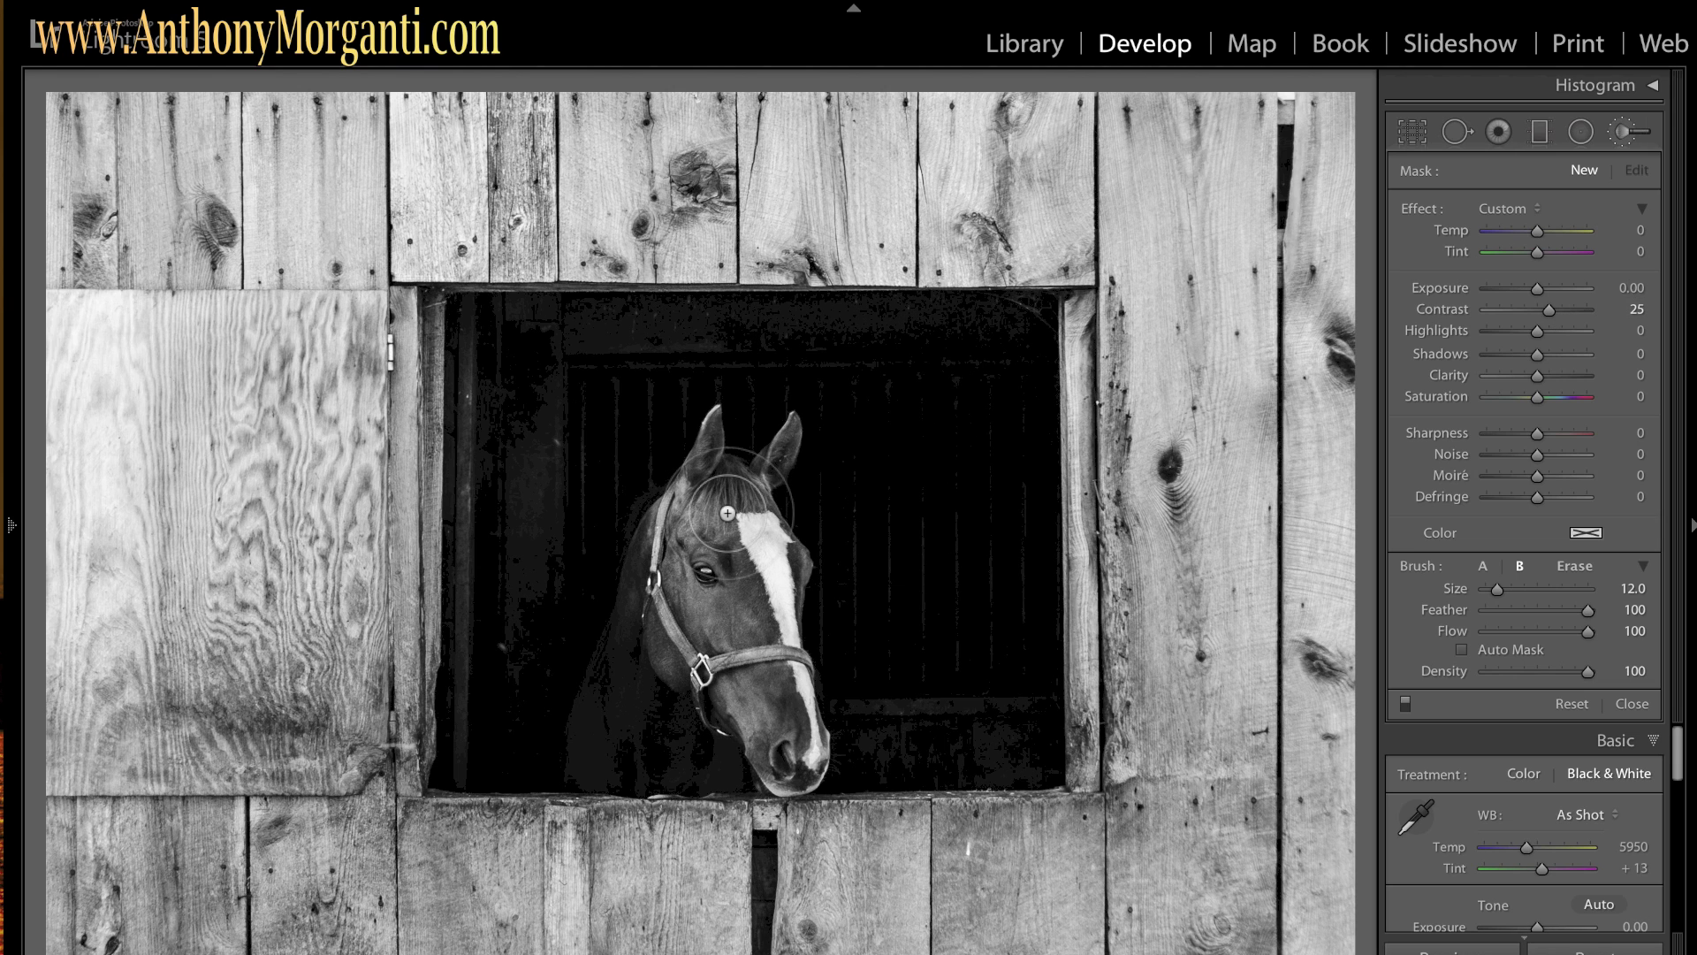
scroll(721, 460, up, 5)
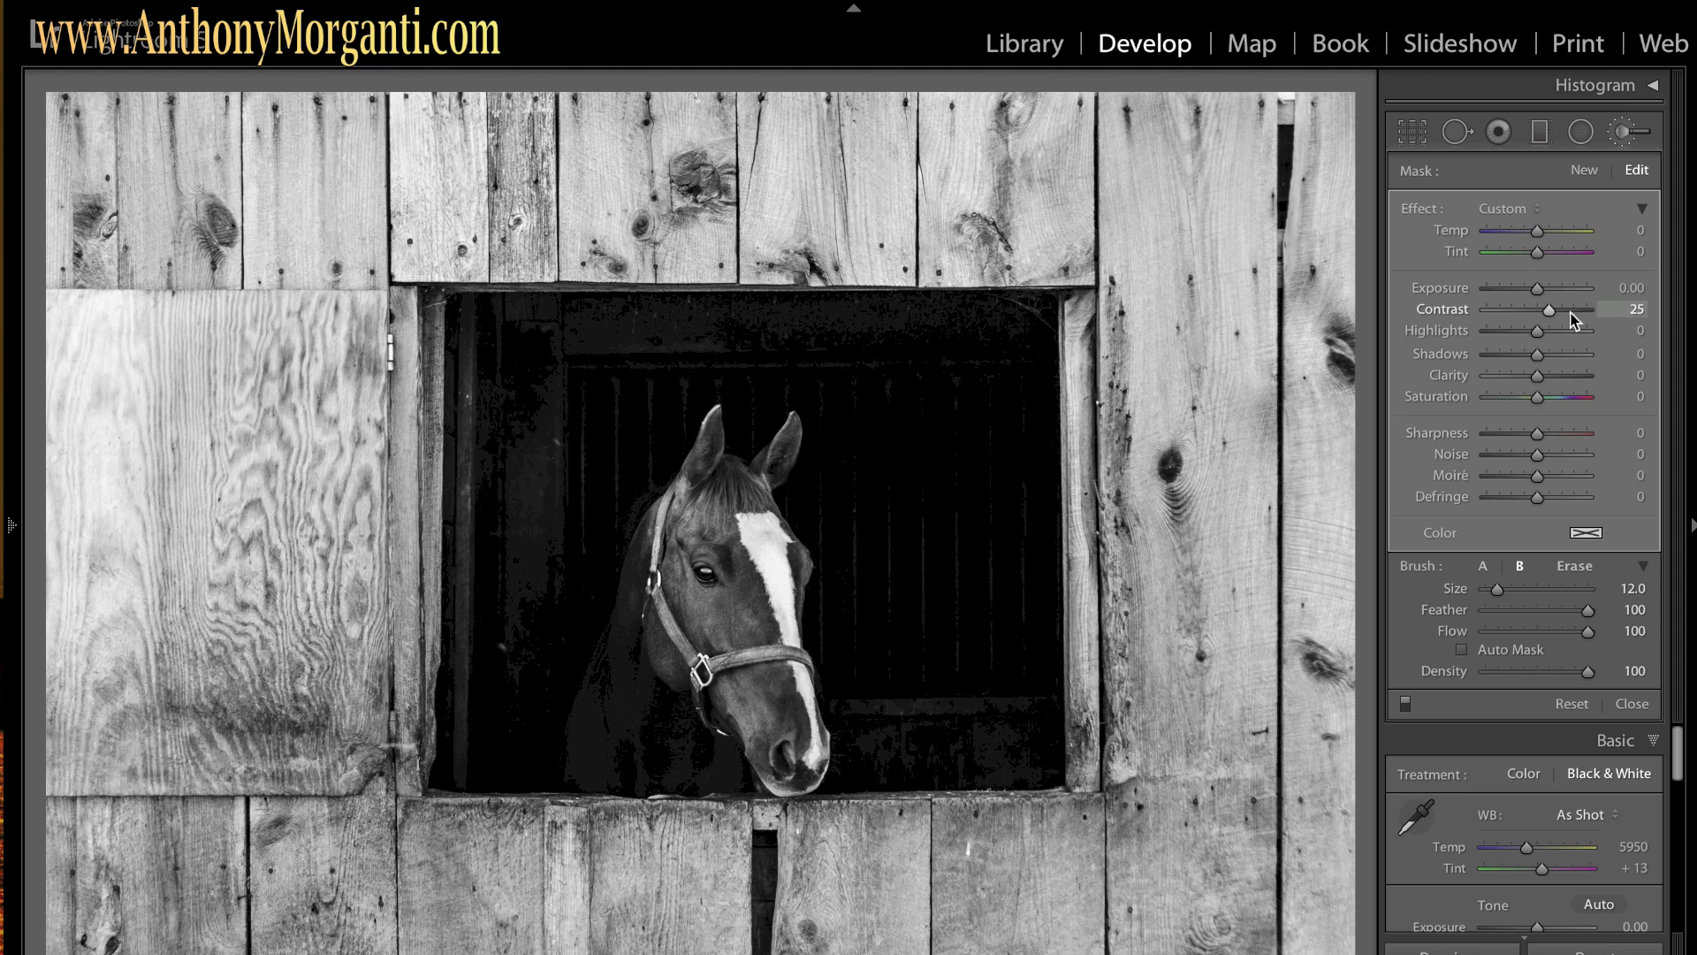
Set the horse mask's Highlights to 47, Clarity to 30 and Shadows to 21
click(1540, 343)
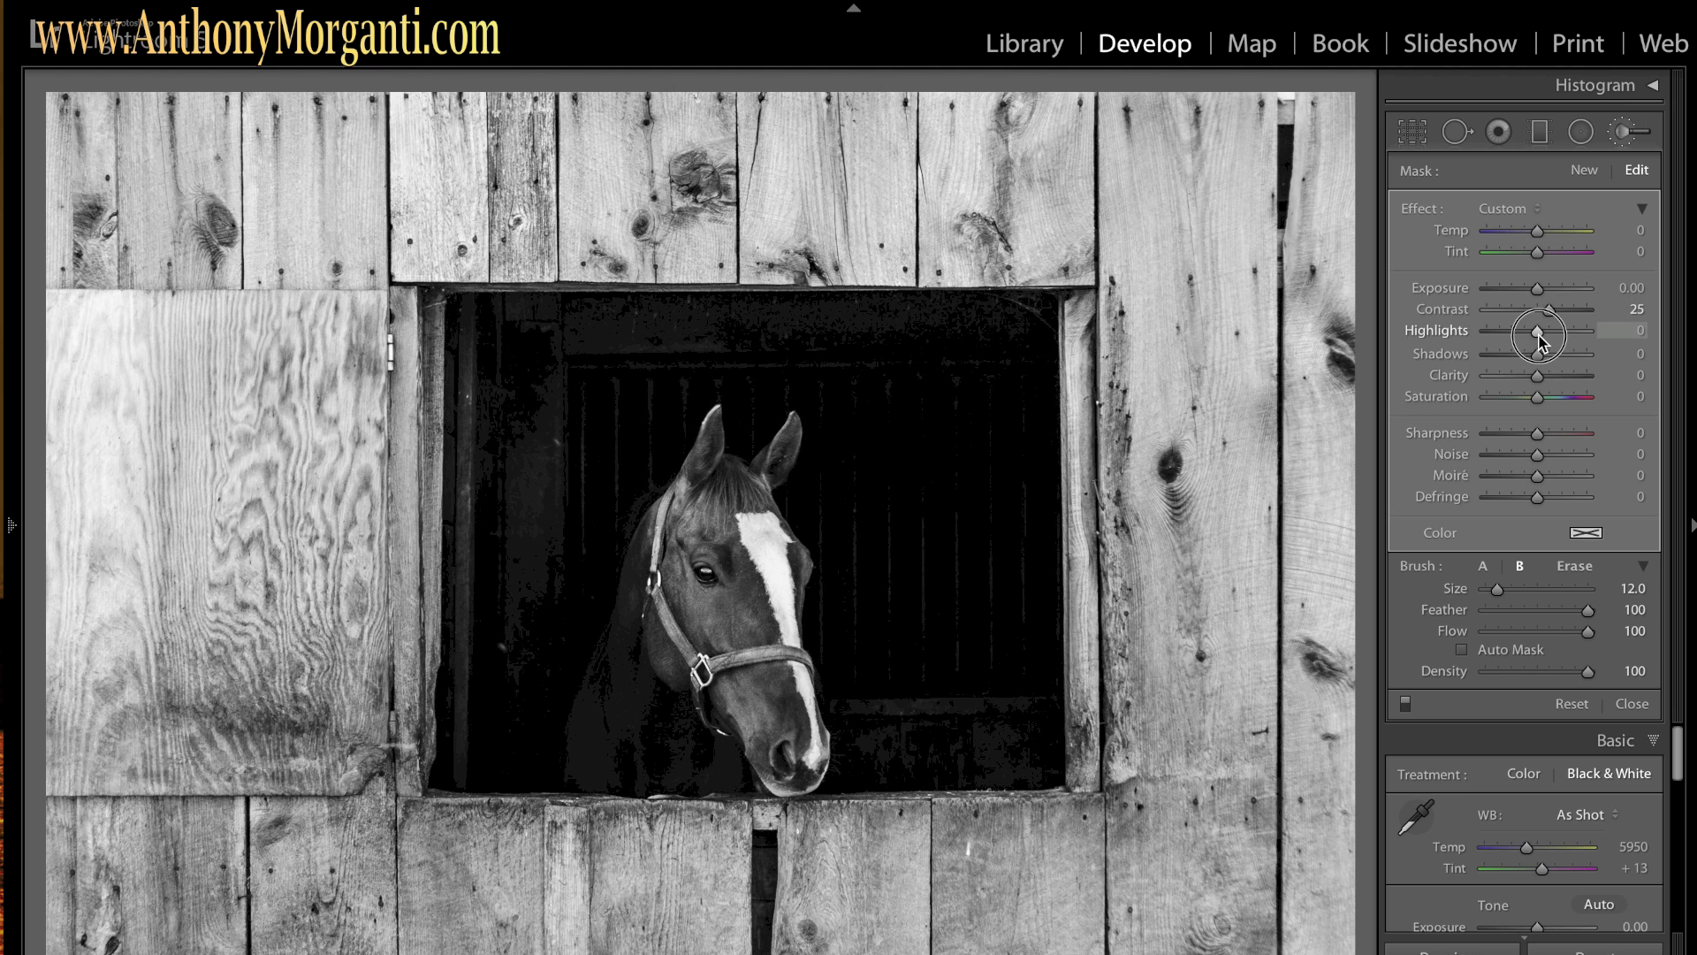
mouse_move(1556, 332)
mouse_down()
mouse_move(1584, 332)
mouse_move(1489, 334)
mouse_move(1562, 324)
mouse_up()
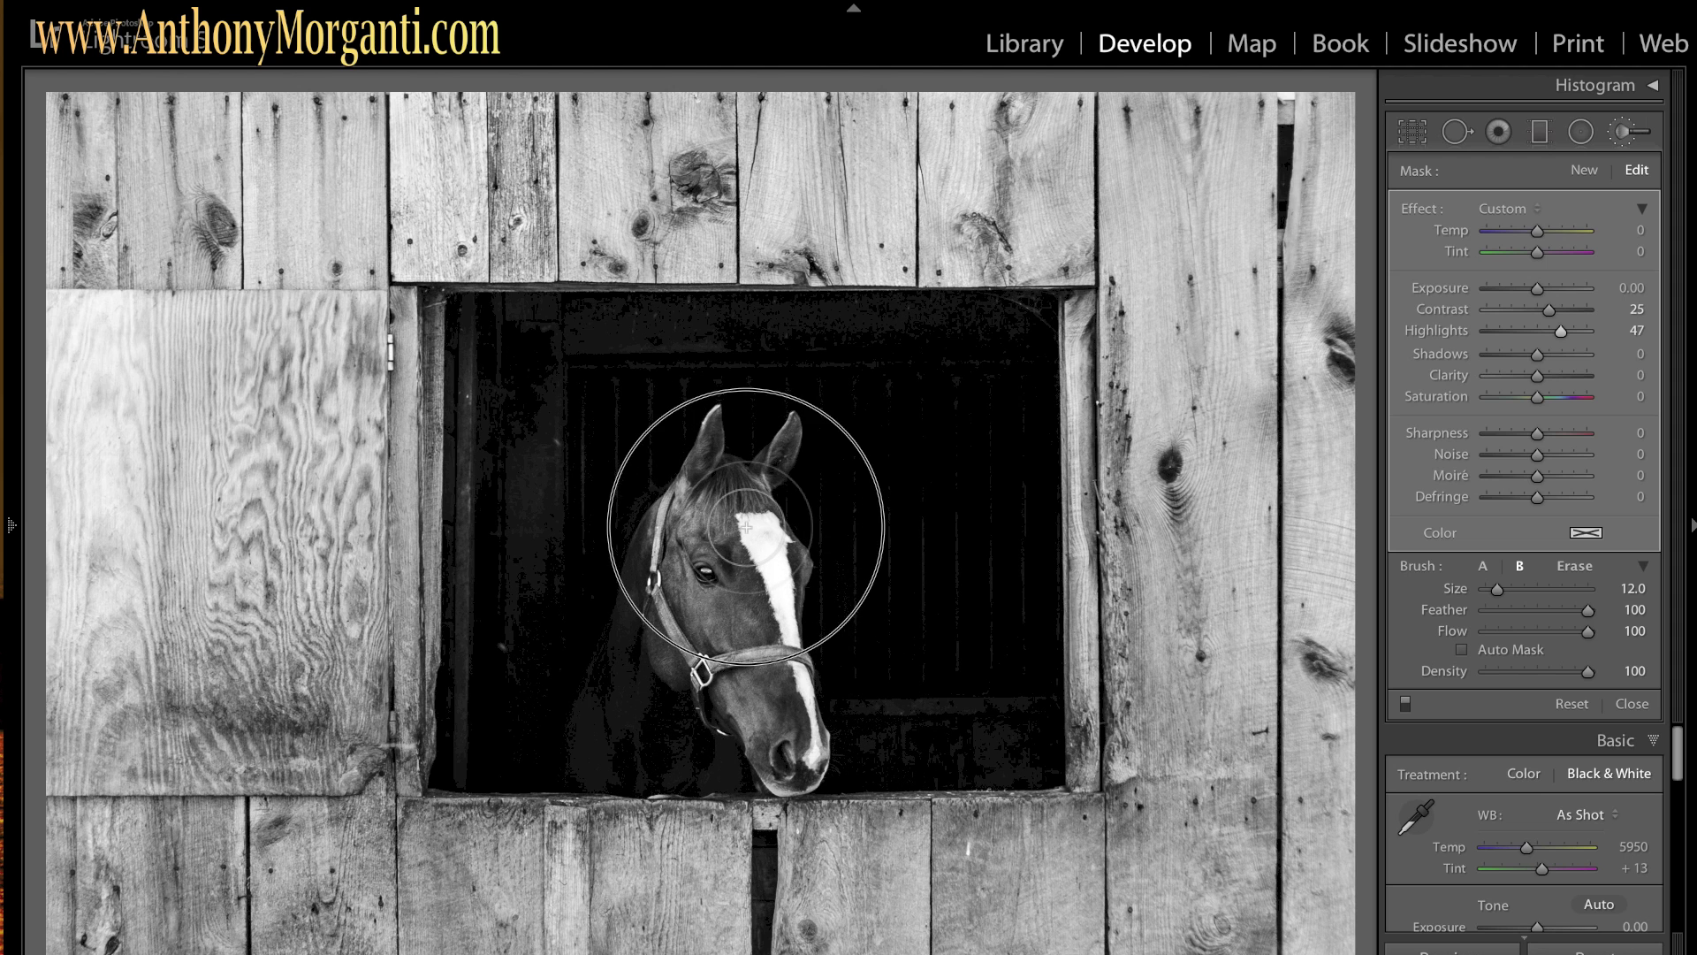
mouse_move(1537, 377)
mouse_down()
mouse_move(1568, 375)
mouse_move(1515, 380)
mouse_move(1551, 378)
mouse_up()
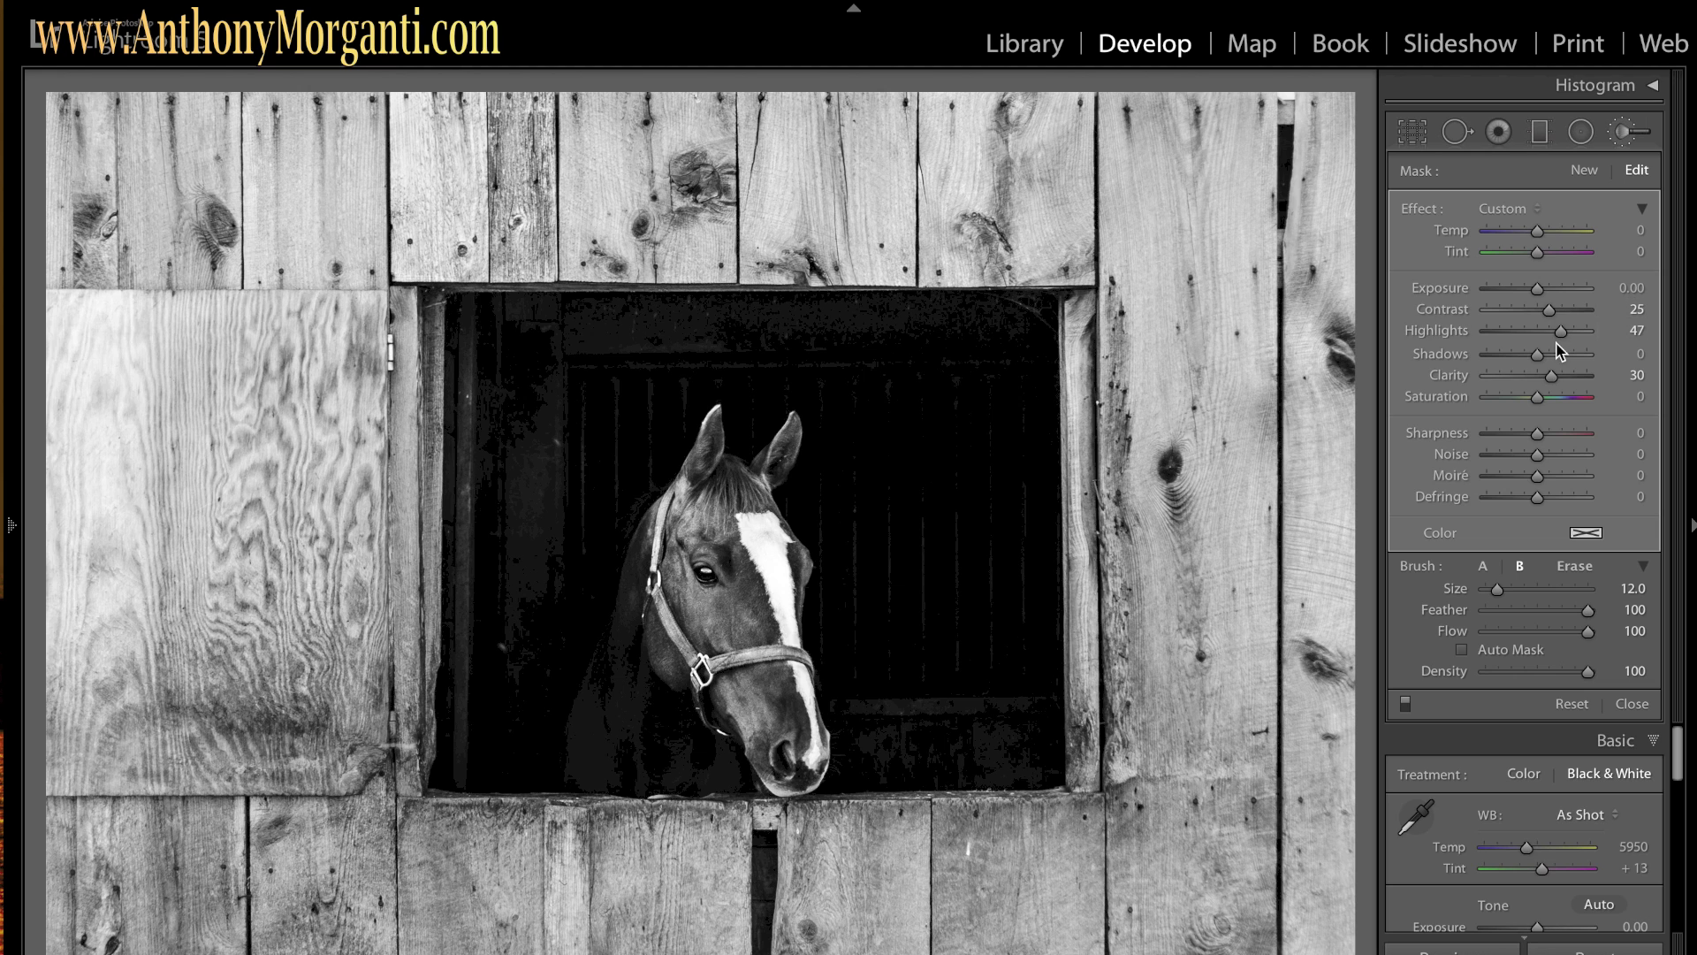
drag(1540, 358, 1552, 361)
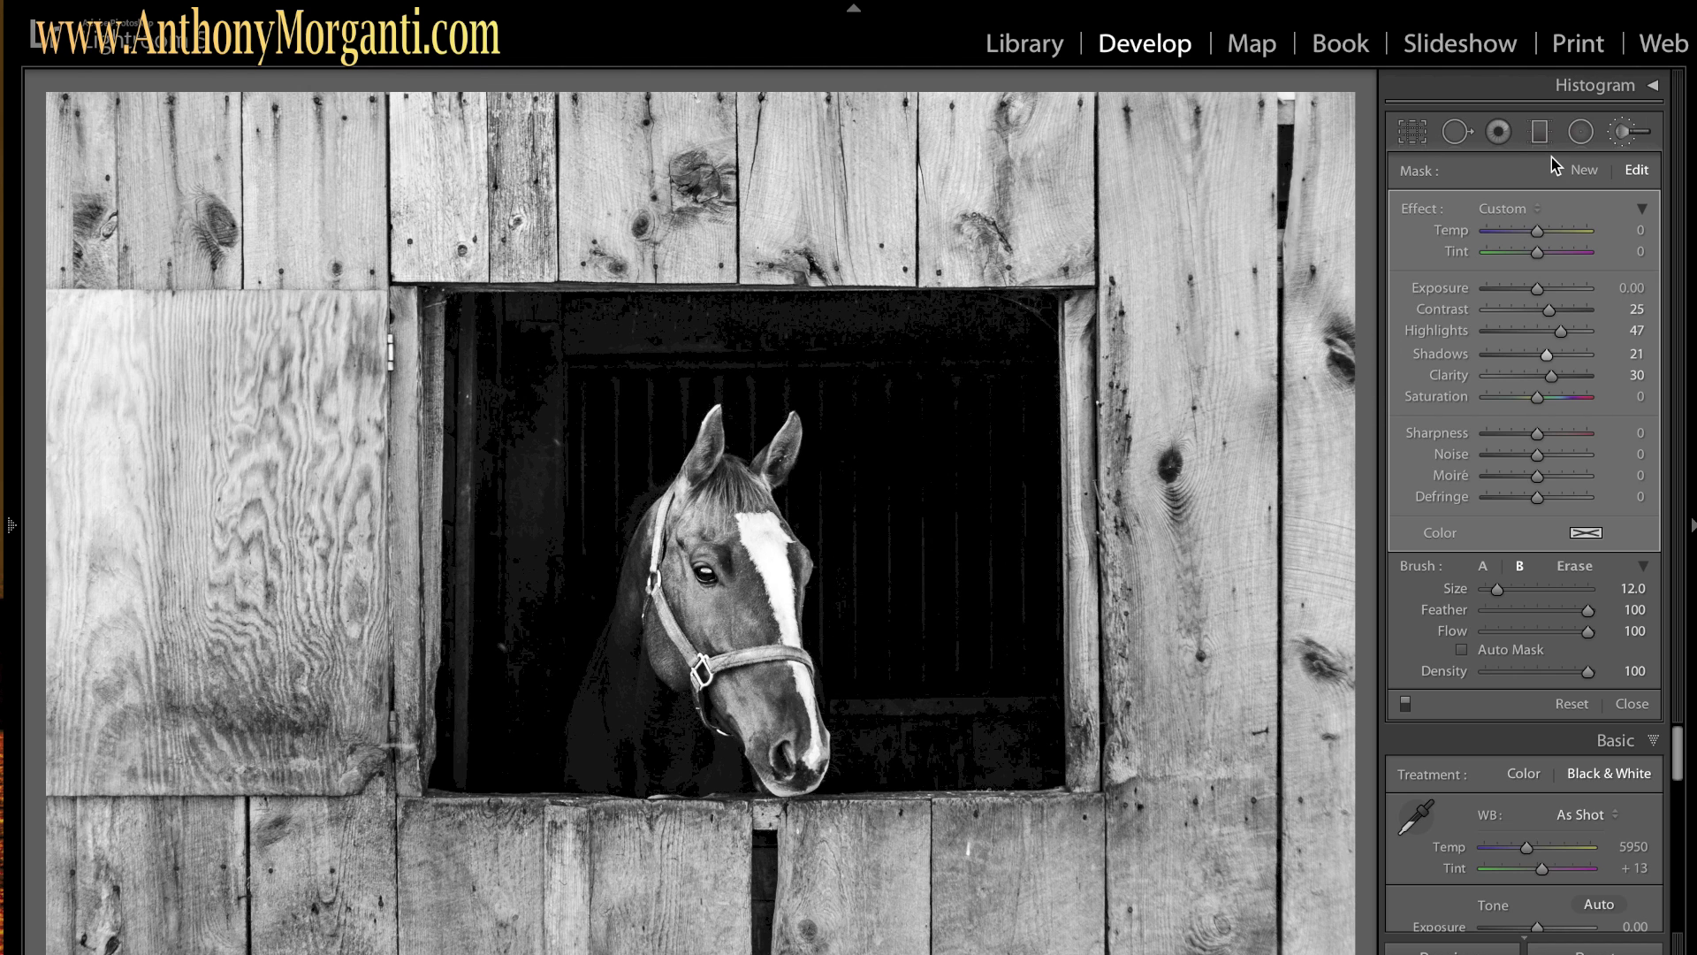
Start a new brush mask with all effects reset, and set the brush Size to 49 and Feather to 0
click(1584, 171)
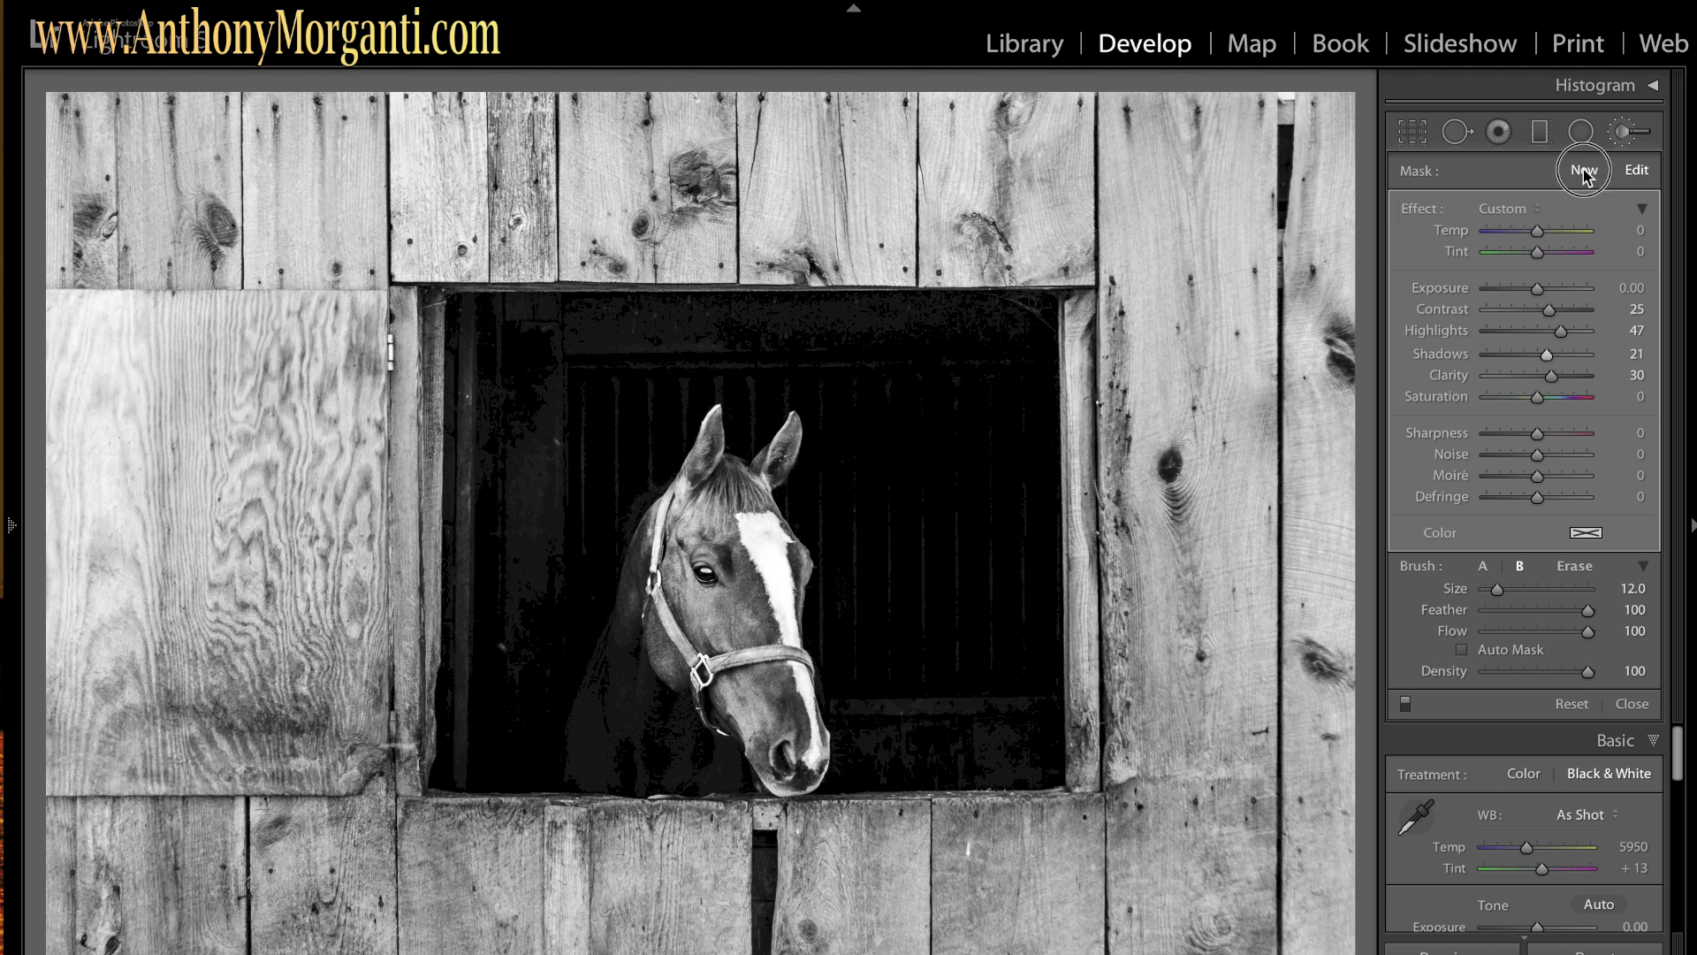
double_click(1434, 212)
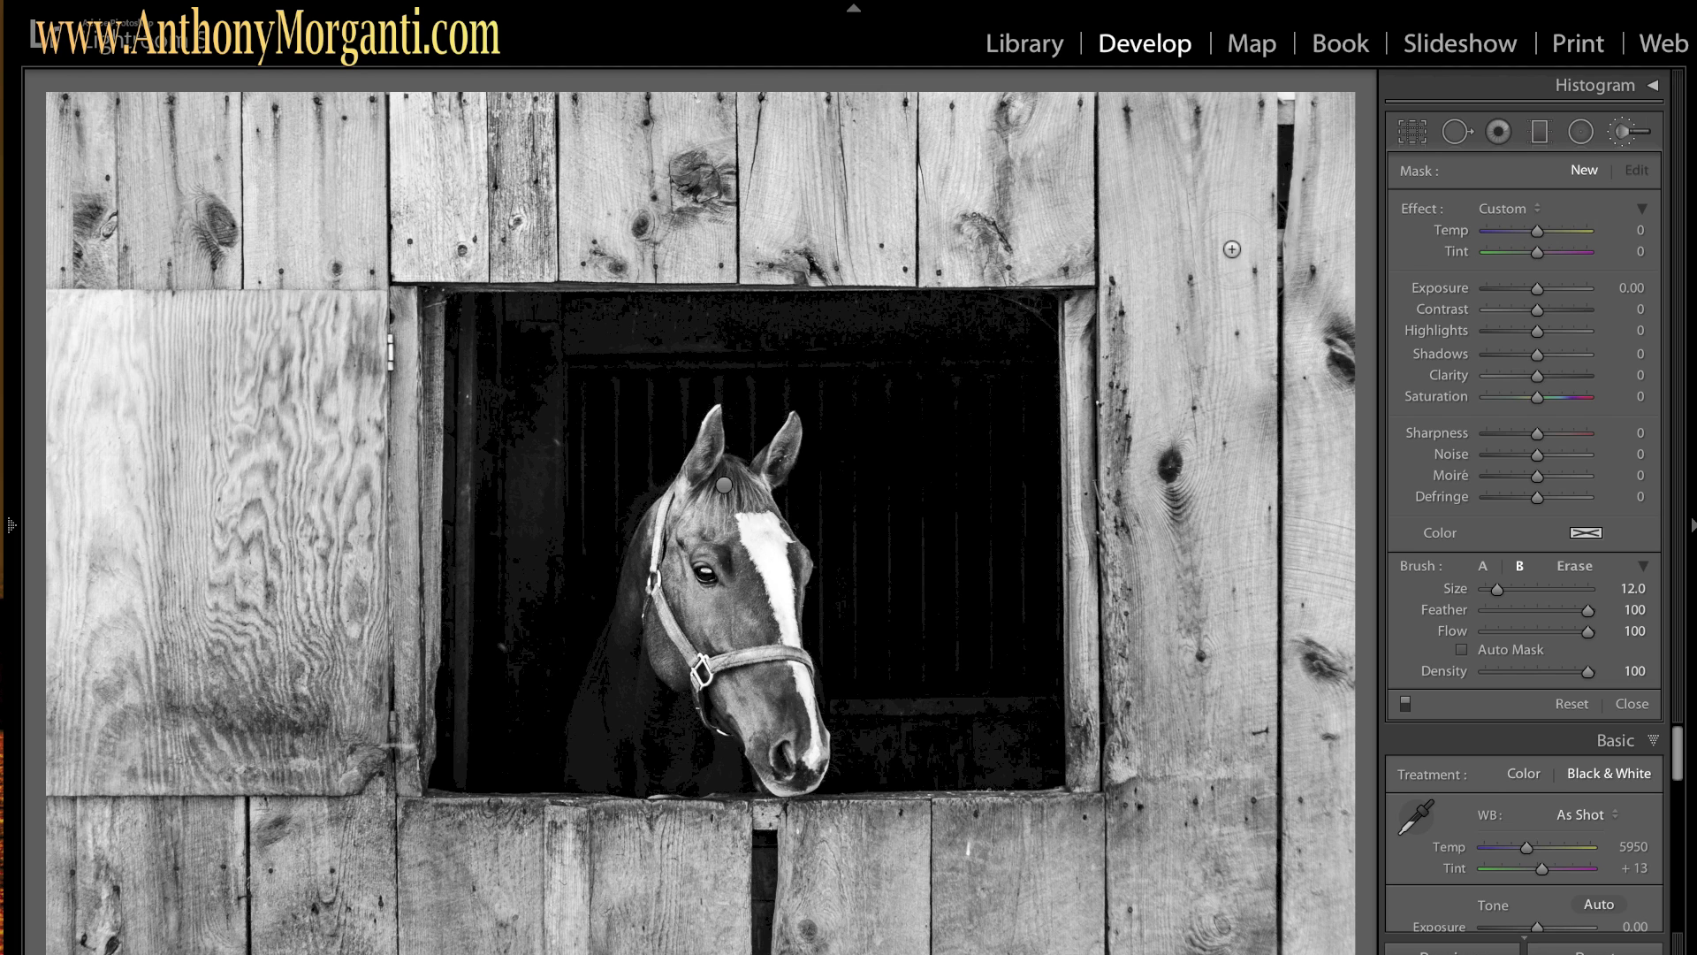
scroll(1157, 233, up, 3)
scroll(1155, 233, up, 8)
scroll(1155, 233, up, 5)
drag(1588, 612, 1473, 612)
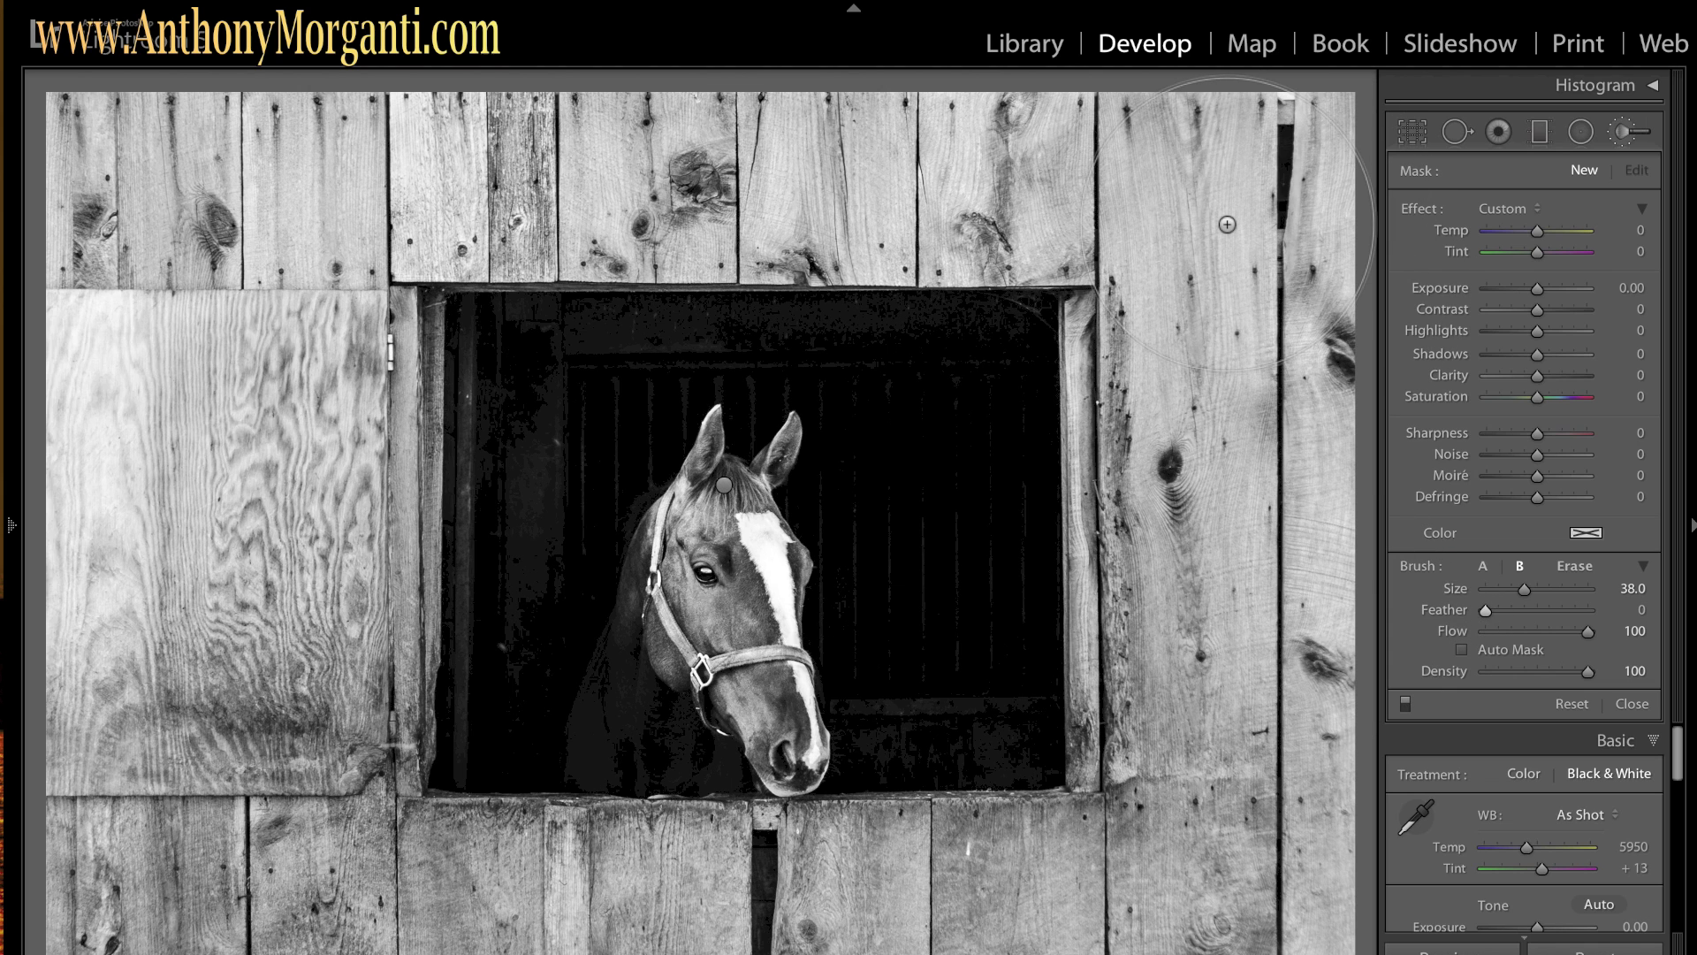
scroll(1227, 225, up, 6)
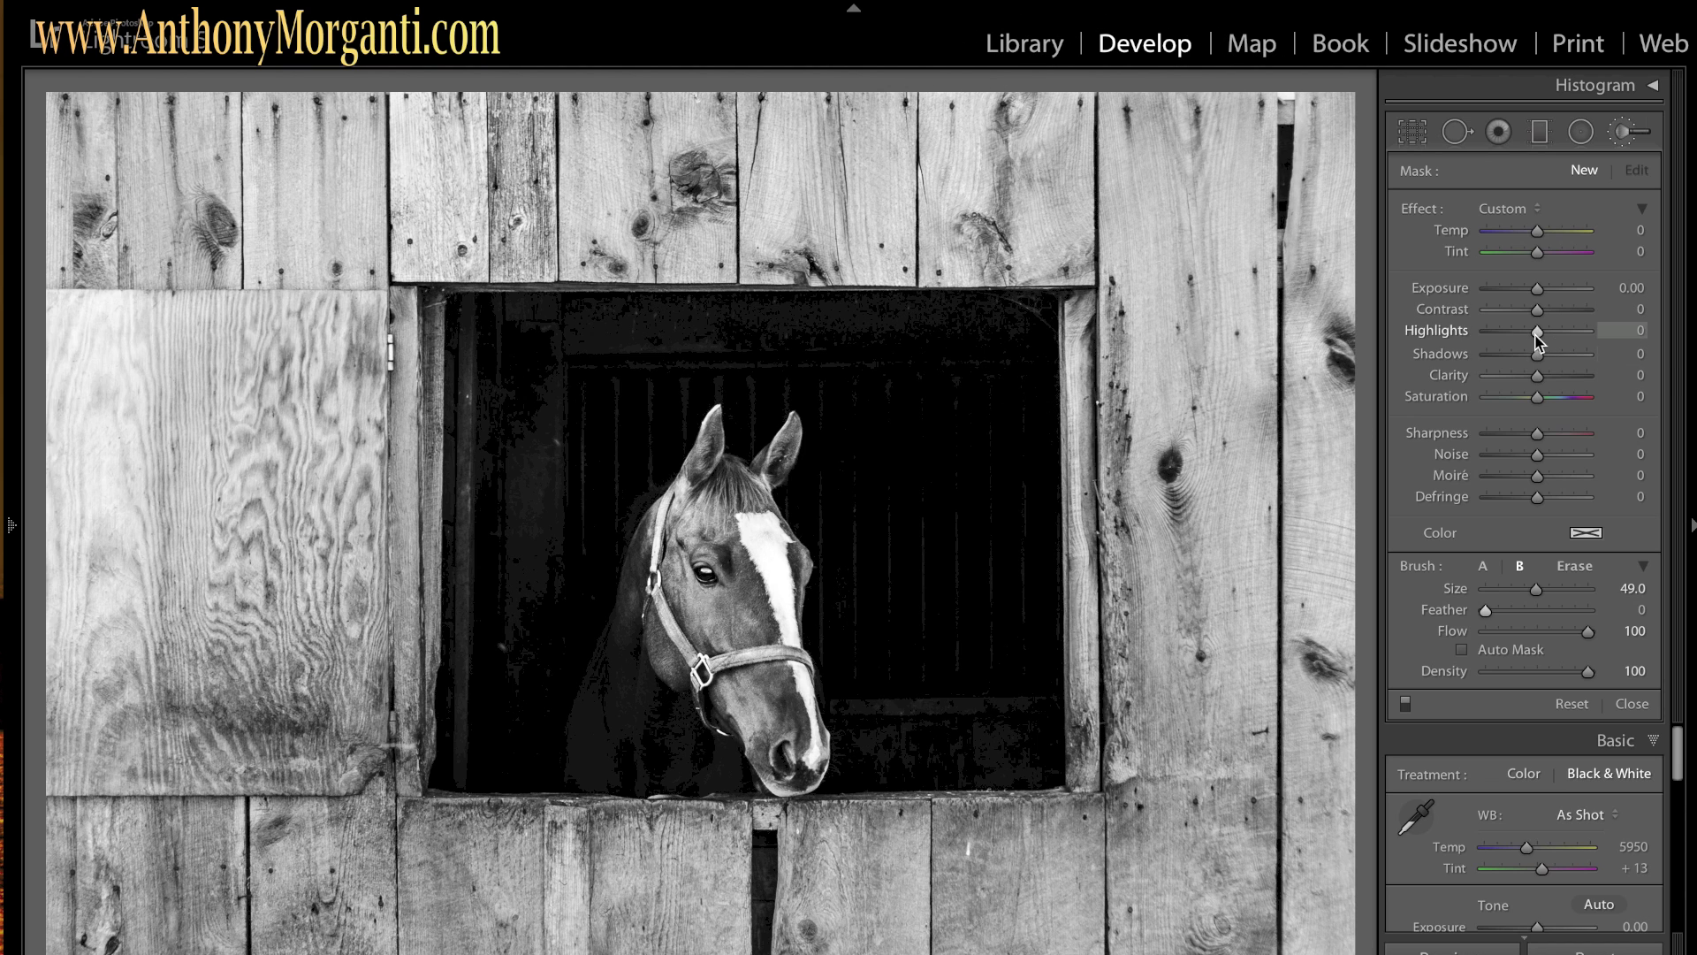
Set Contrast, Clarity and Sharpness to 100 for the new mask and paint it over the barn boards around the window
drag(1540, 311, 1635, 315)
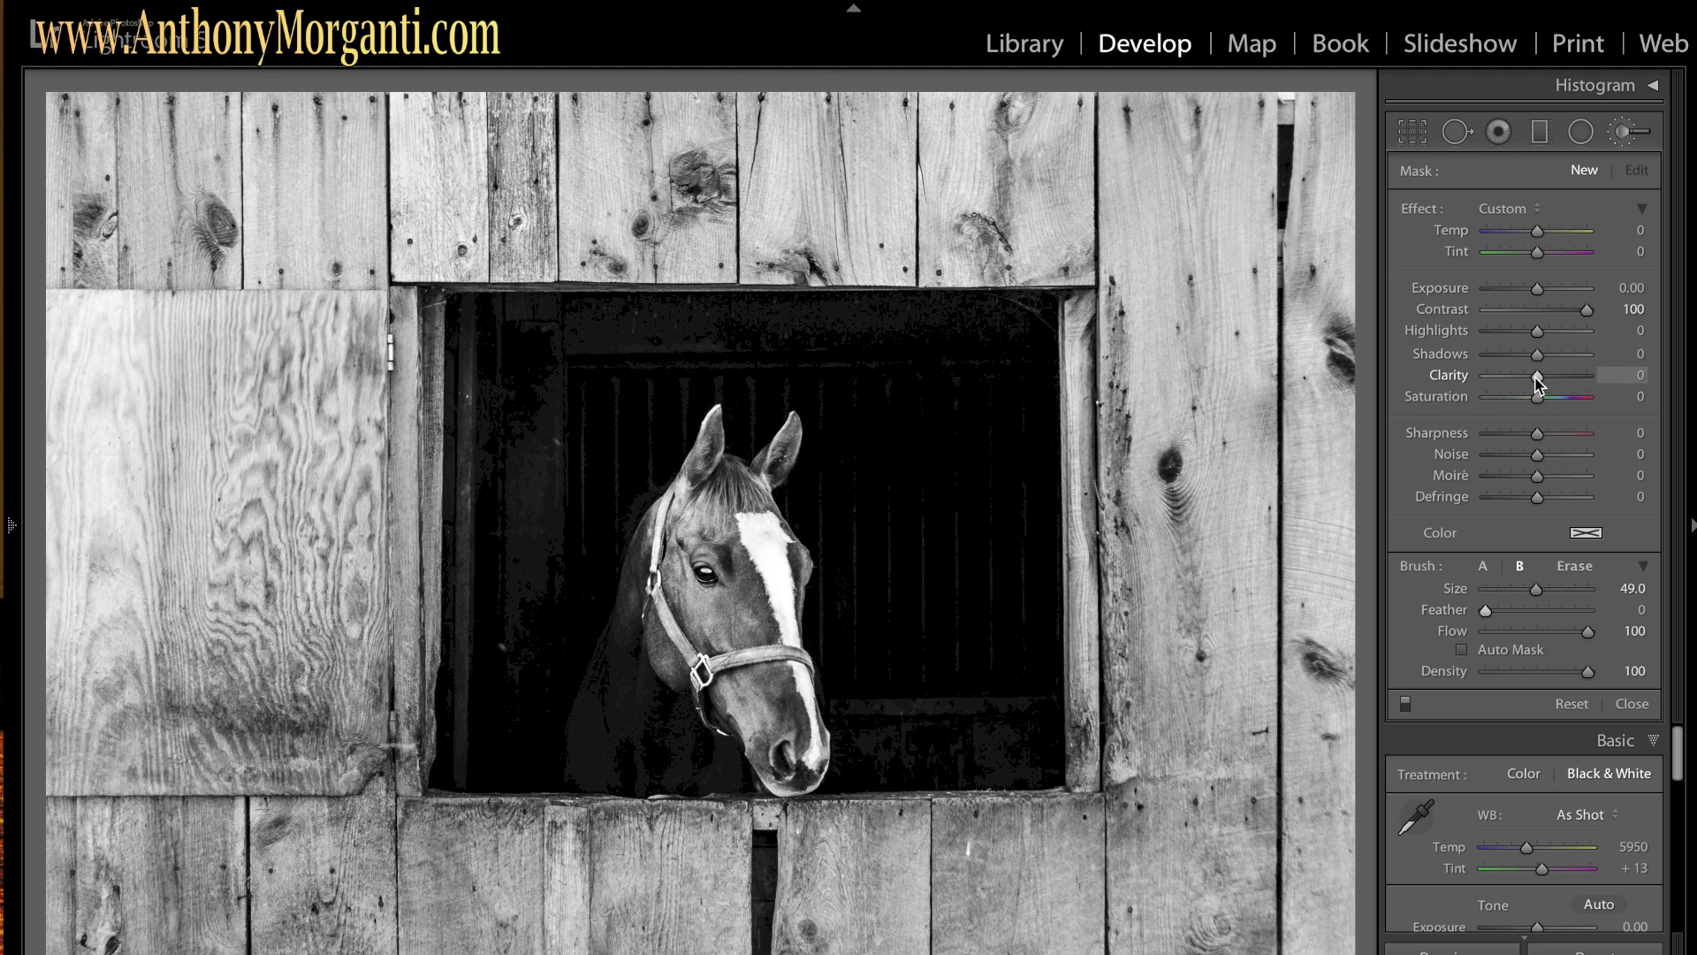
drag(1538, 382, 1633, 380)
drag(1534, 434, 1615, 433)
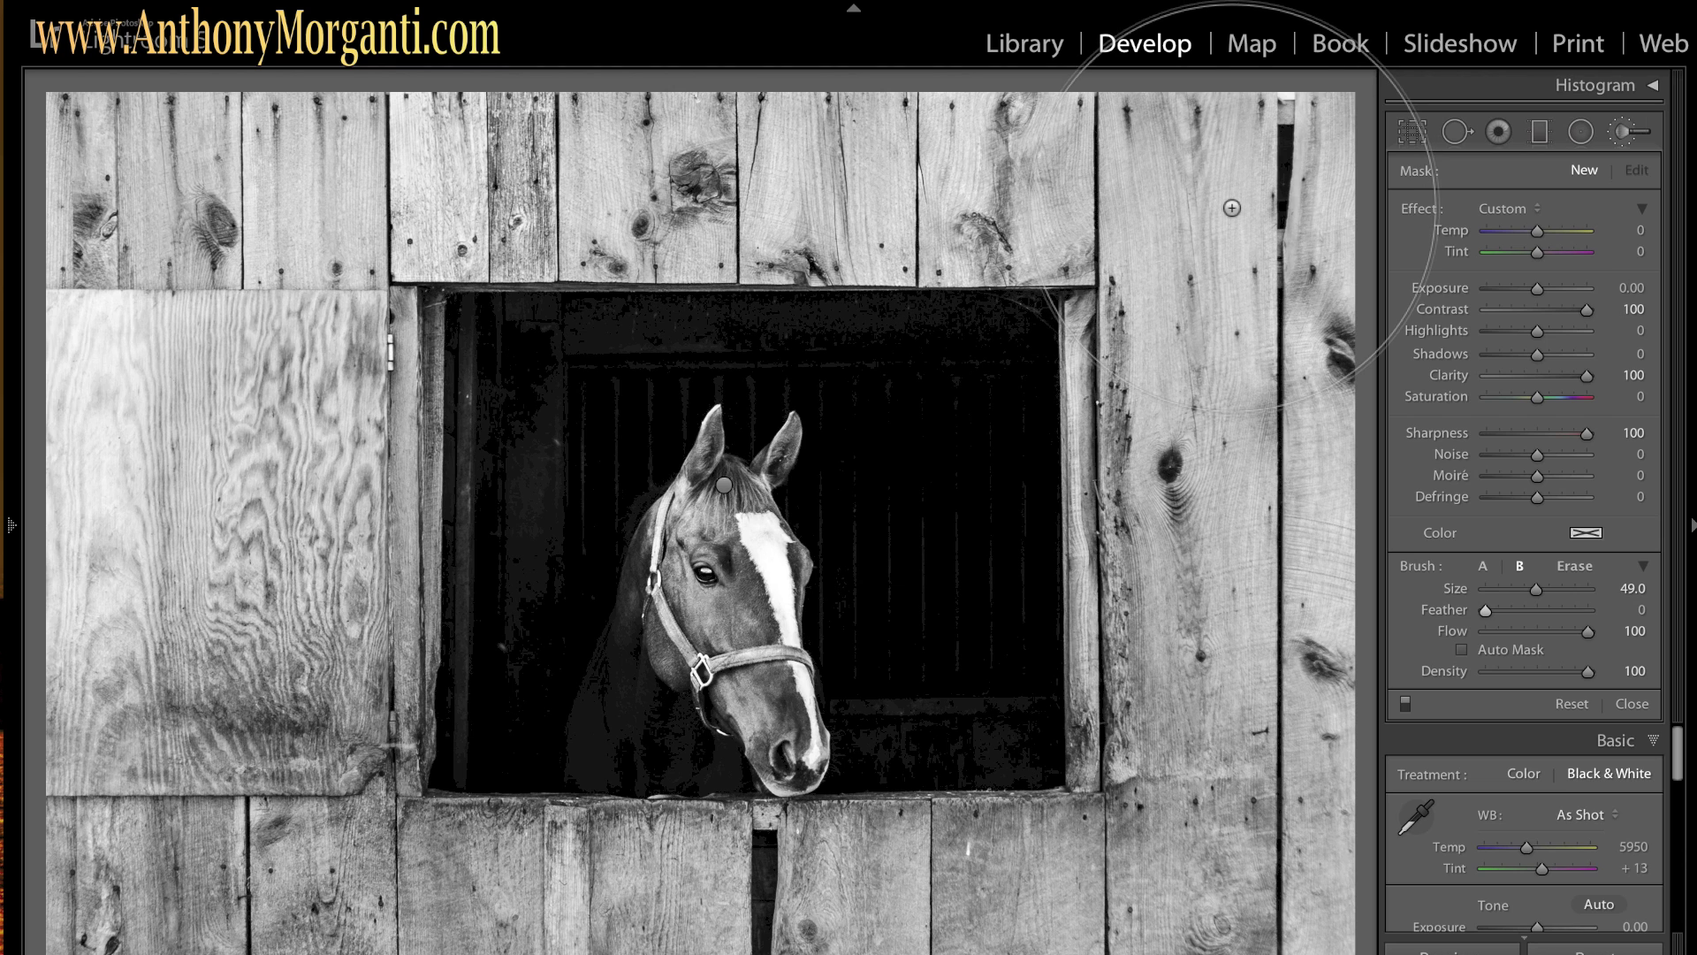
mouse_move(1232, 208)
mouse_down()
mouse_move(1013, 215)
mouse_move(732, 177)
mouse_move(93, 262)
mouse_move(4, 257)
mouse_move(192, 332)
mouse_move(214, 559)
mouse_move(250, 619)
mouse_move(214, 574)
mouse_move(160, 807)
mouse_move(192, 354)
mouse_move(206, 368)
mouse_move(221, 884)
mouse_move(324, 810)
mouse_move(545, 876)
mouse_move(1254, 159)
mouse_up()
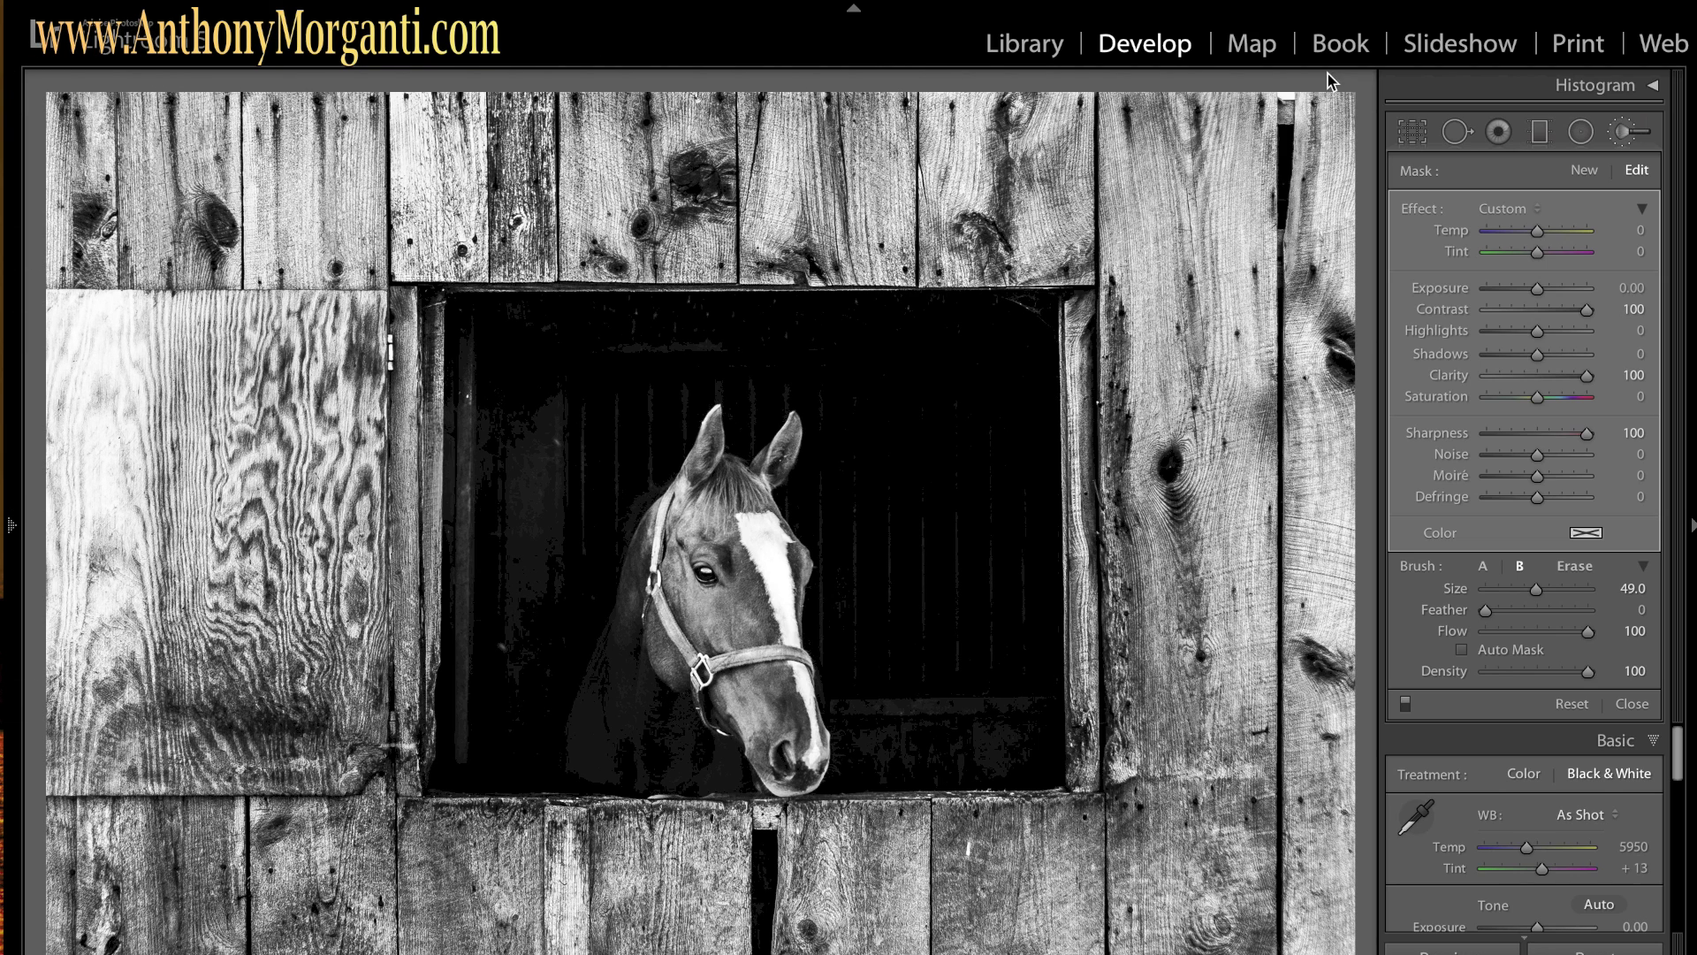
Check the coverage of the barn-board mask with its overlay and look at the mask's available options
mouse_move(1231, 208)
key(o)
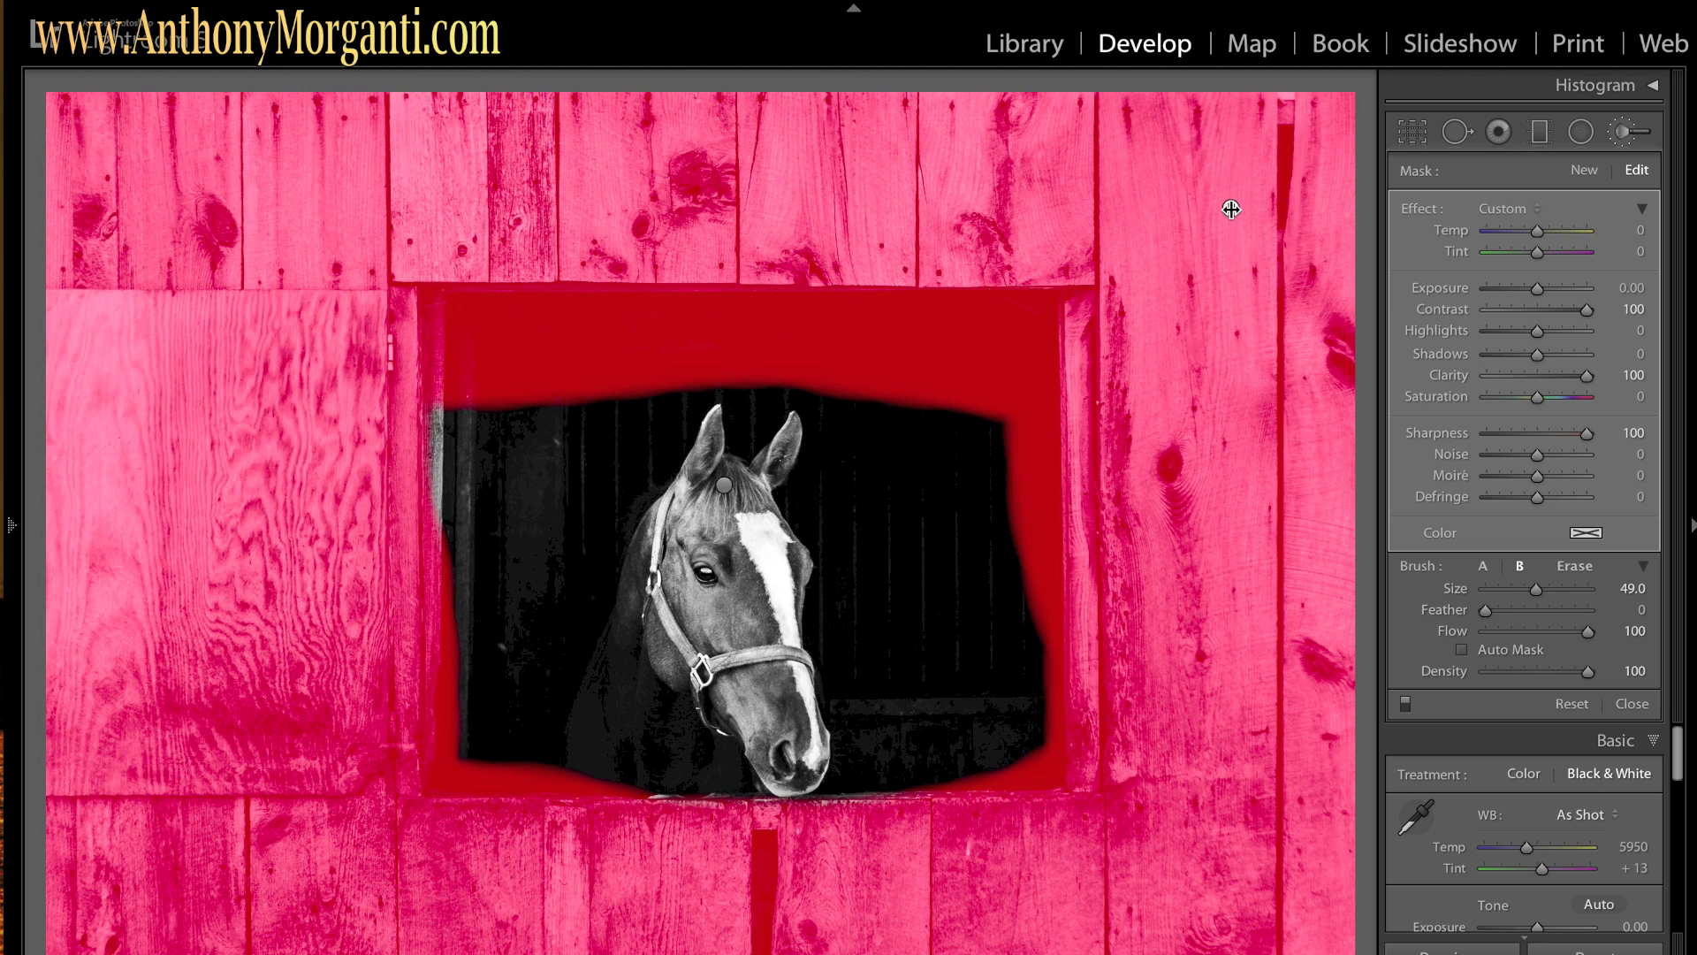
right_click(1231, 209)
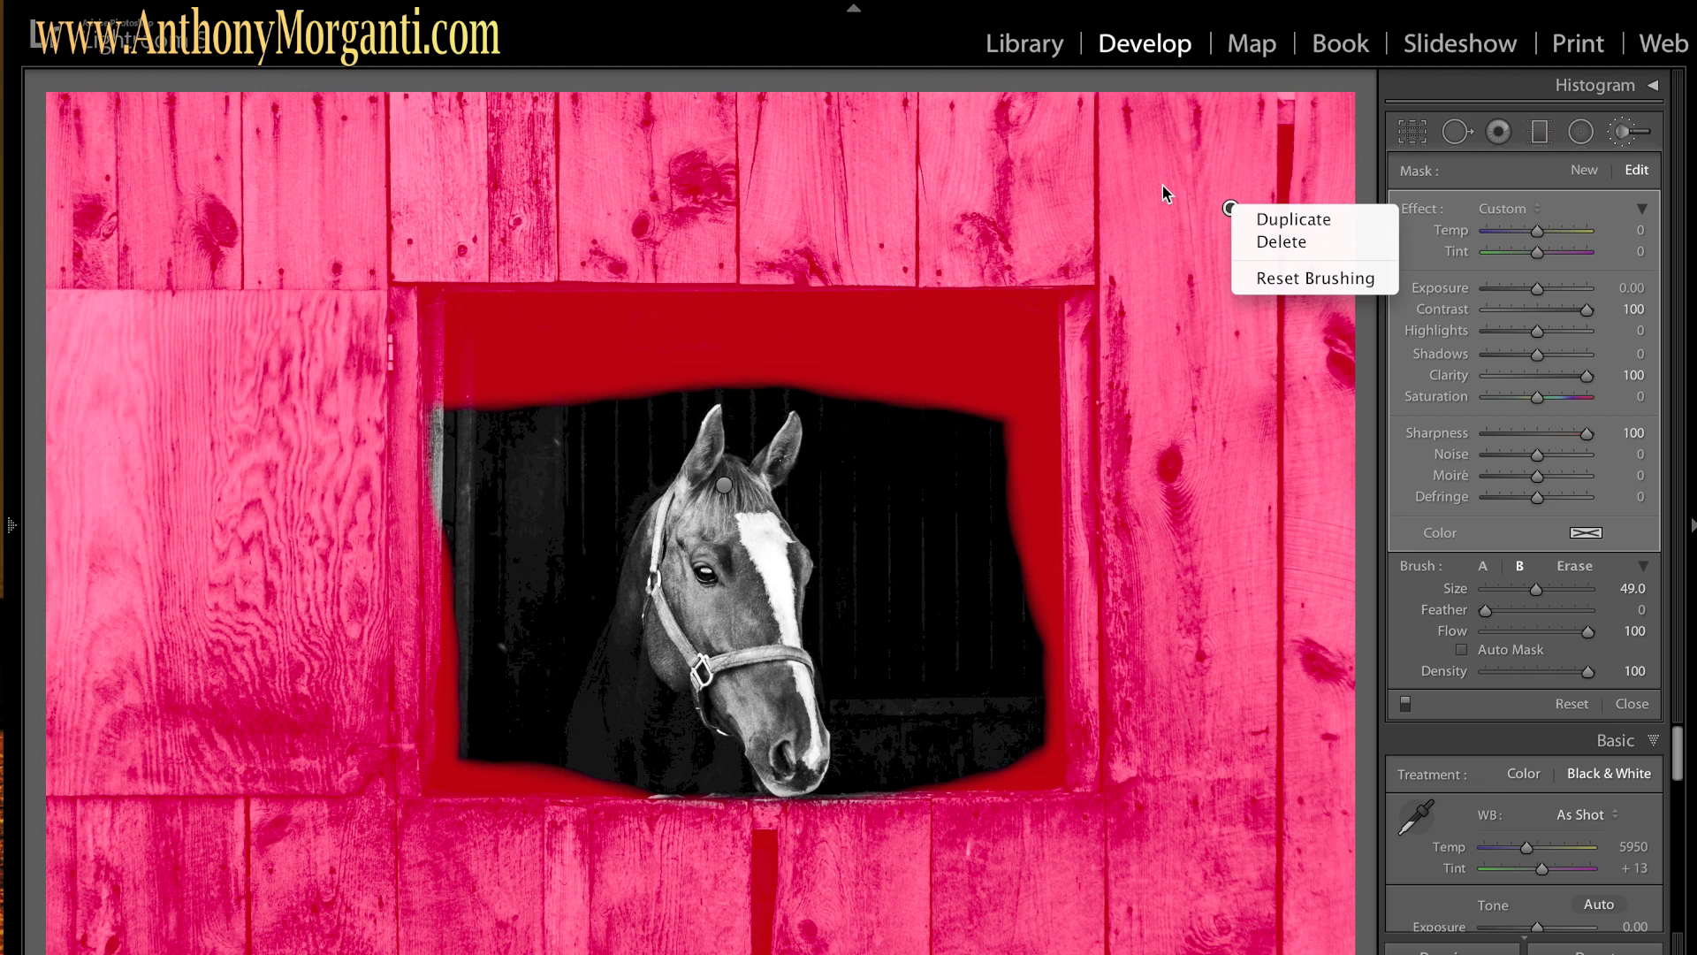
click(1228, 206)
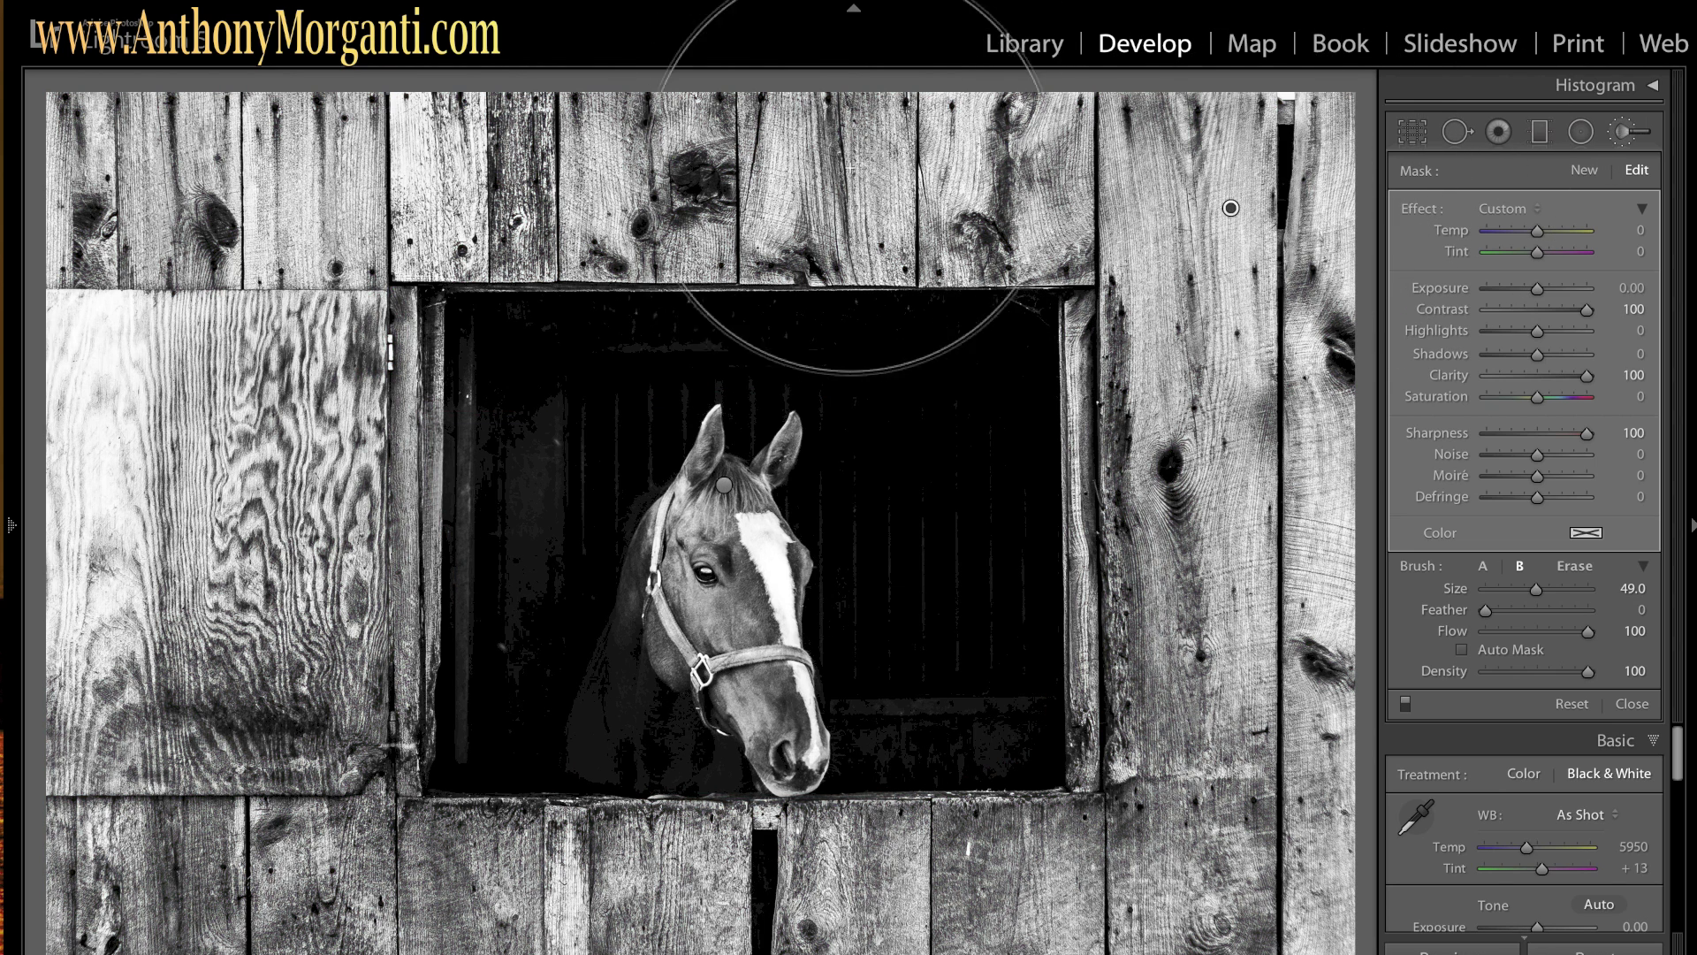
Paint a second mask over the barn boards with the same settings, and set its Highlights to 3 and Shadows to 18
click(1584, 171)
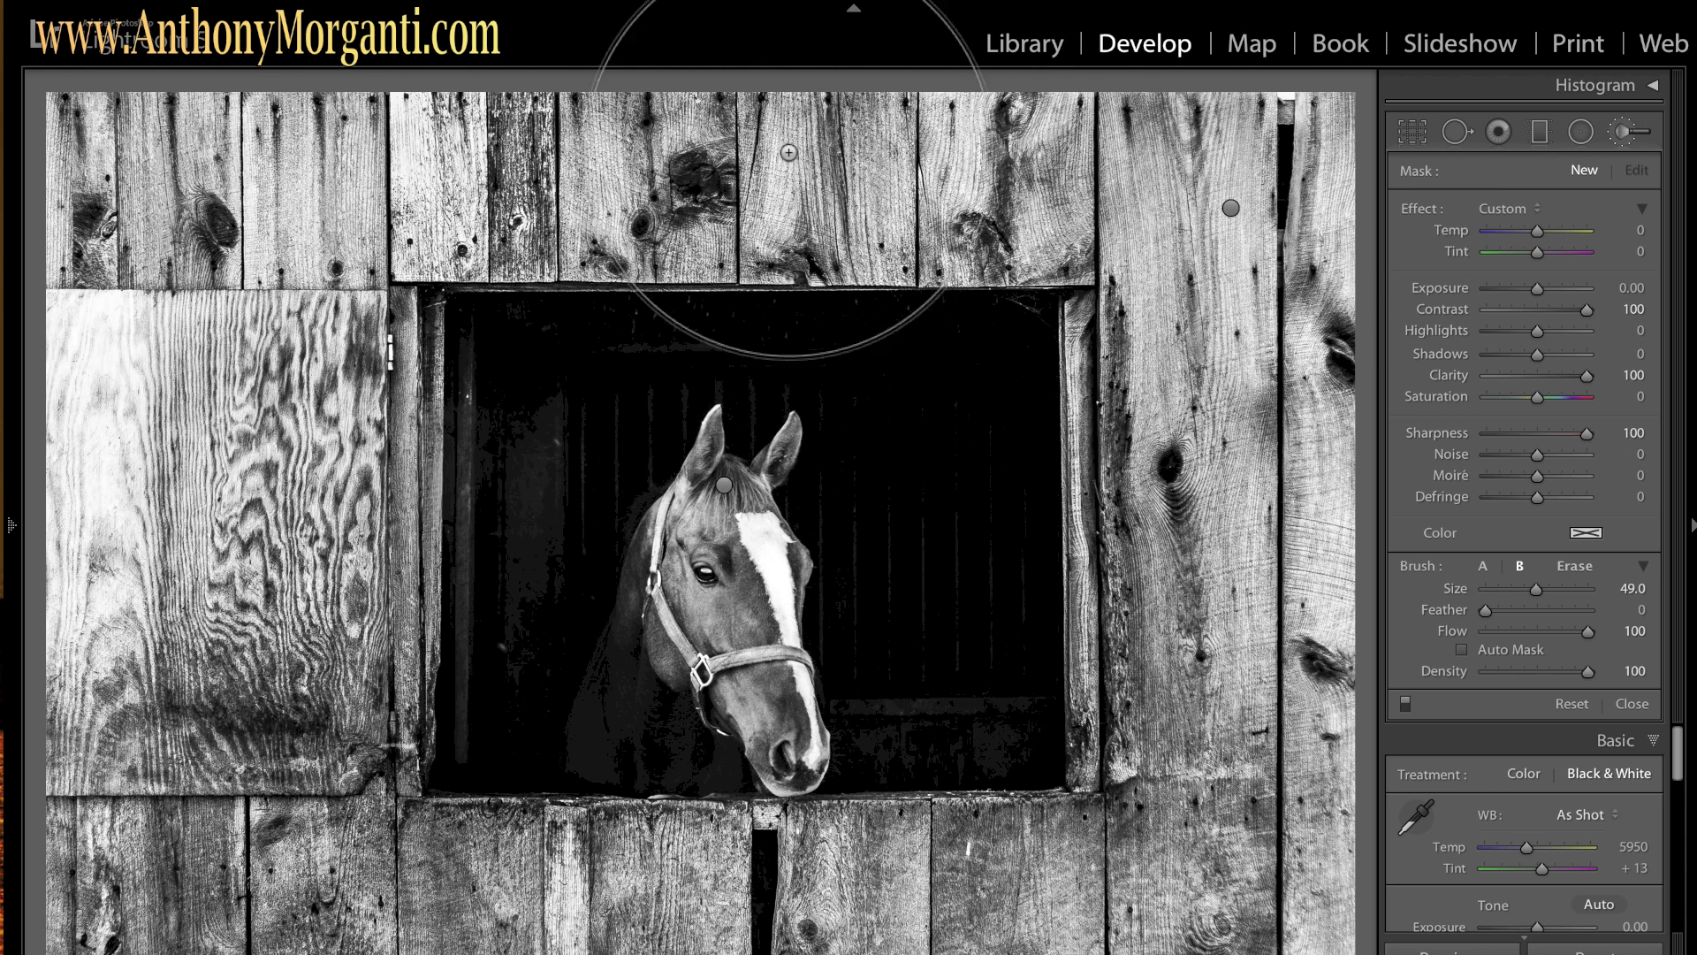
mouse_move(81, 208)
mouse_down()
mouse_move(530, 173)
mouse_move(602, 144)
mouse_move(860, 164)
mouse_move(1117, 157)
mouse_move(1167, 172)
mouse_move(1290, 272)
mouse_move(567, 949)
mouse_move(169, 940)
mouse_move(115, 867)
mouse_move(193, 605)
mouse_move(146, 308)
mouse_move(287, 401)
mouse_move(263, 551)
mouse_move(304, 275)
mouse_move(223, 179)
mouse_move(152, 176)
mouse_move(270, 138)
mouse_move(256, 62)
mouse_up()
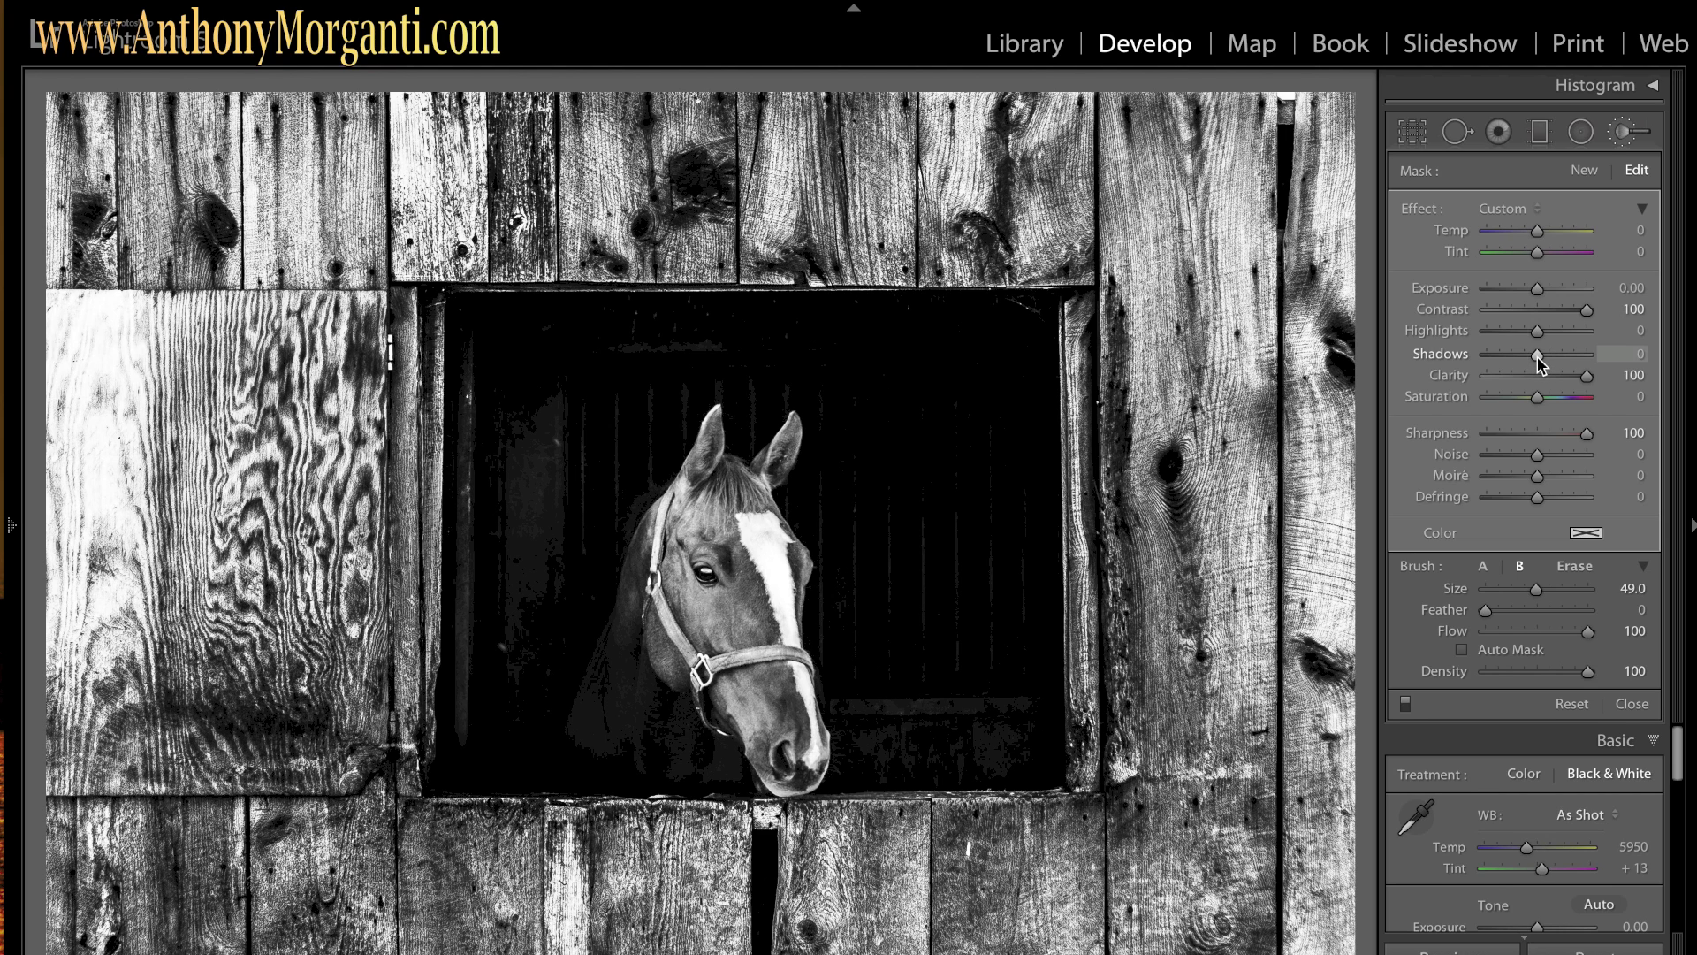
mouse_move(1539, 358)
mouse_down()
mouse_move(1574, 355)
mouse_move(1532, 364)
mouse_move(1547, 368)
mouse_move(1539, 337)
mouse_up()
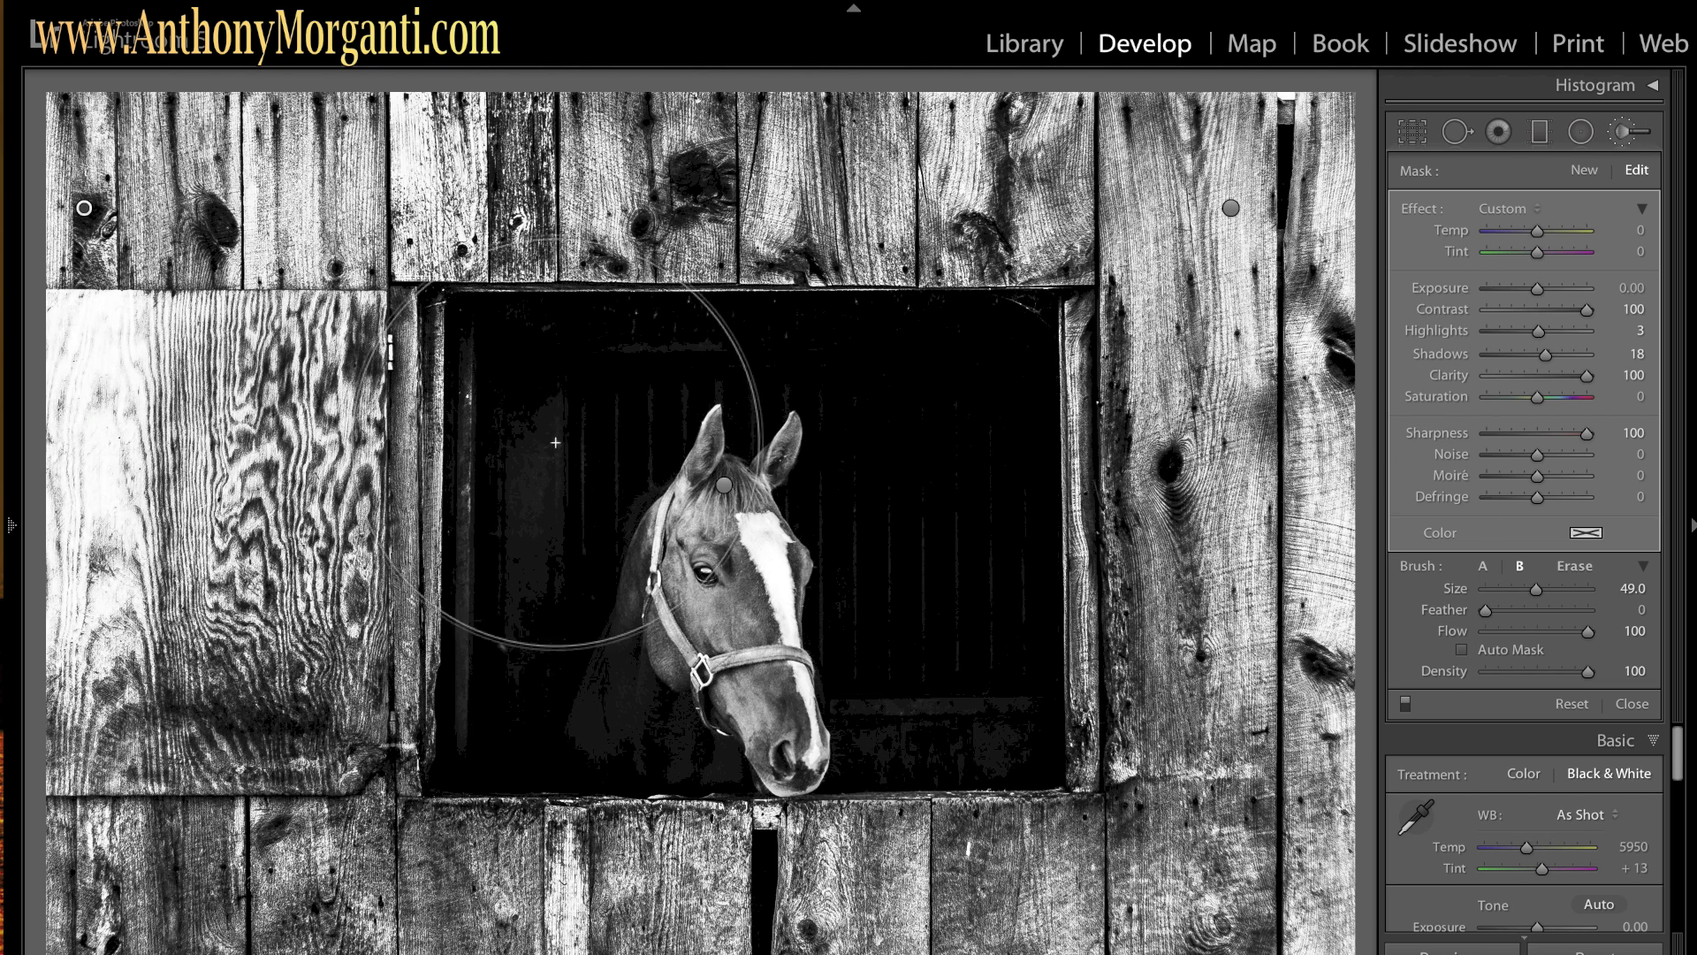
Paint a new mask over the dark window interior around the horse with effects reset except Exposure at -4.00, using brush sizes 17 and 13
click(1589, 171)
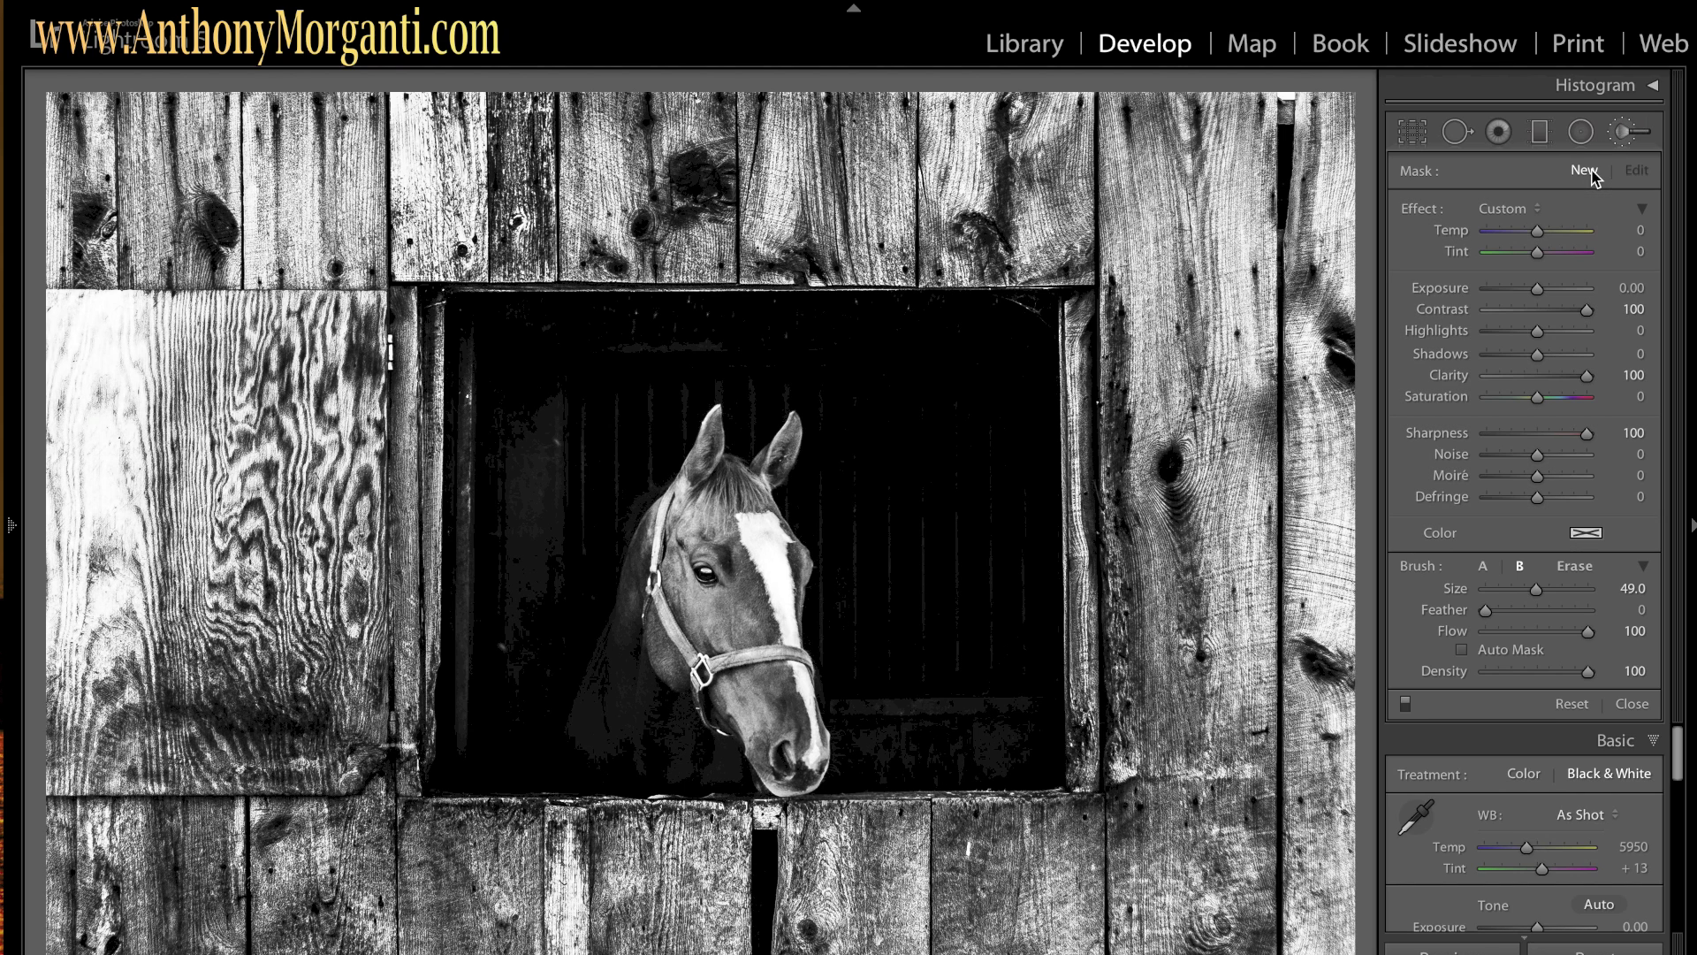
double_click(1432, 212)
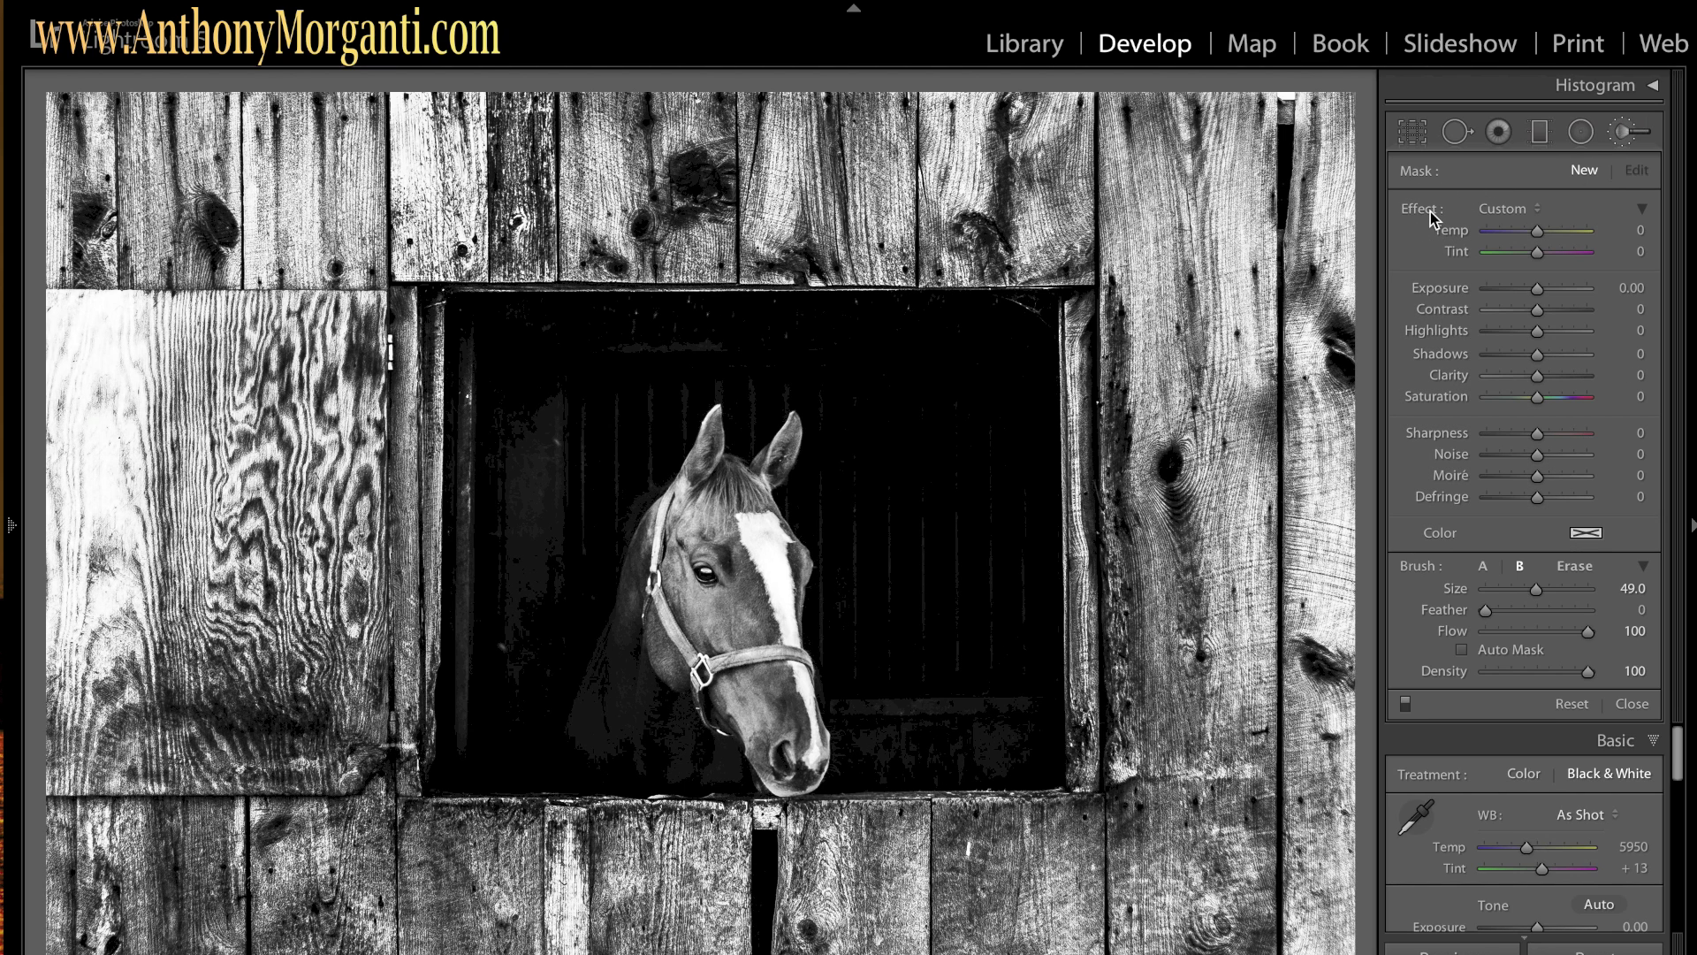
drag(1537, 288, 1483, 294)
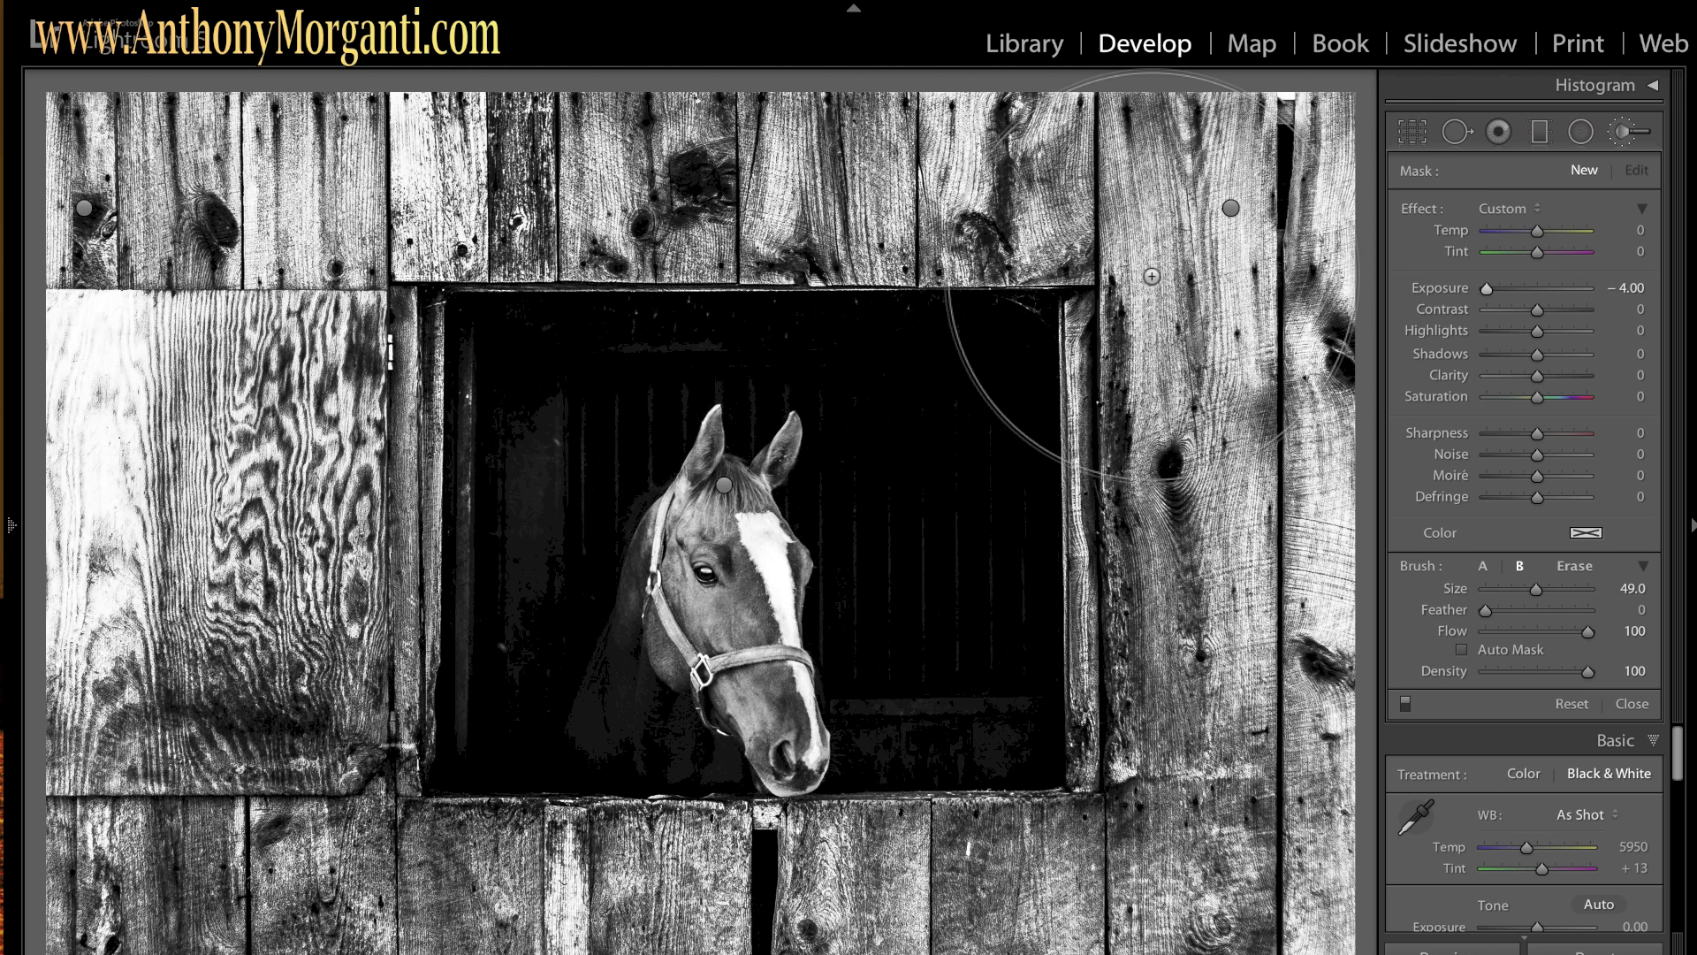
scroll(1152, 276, down, 5)
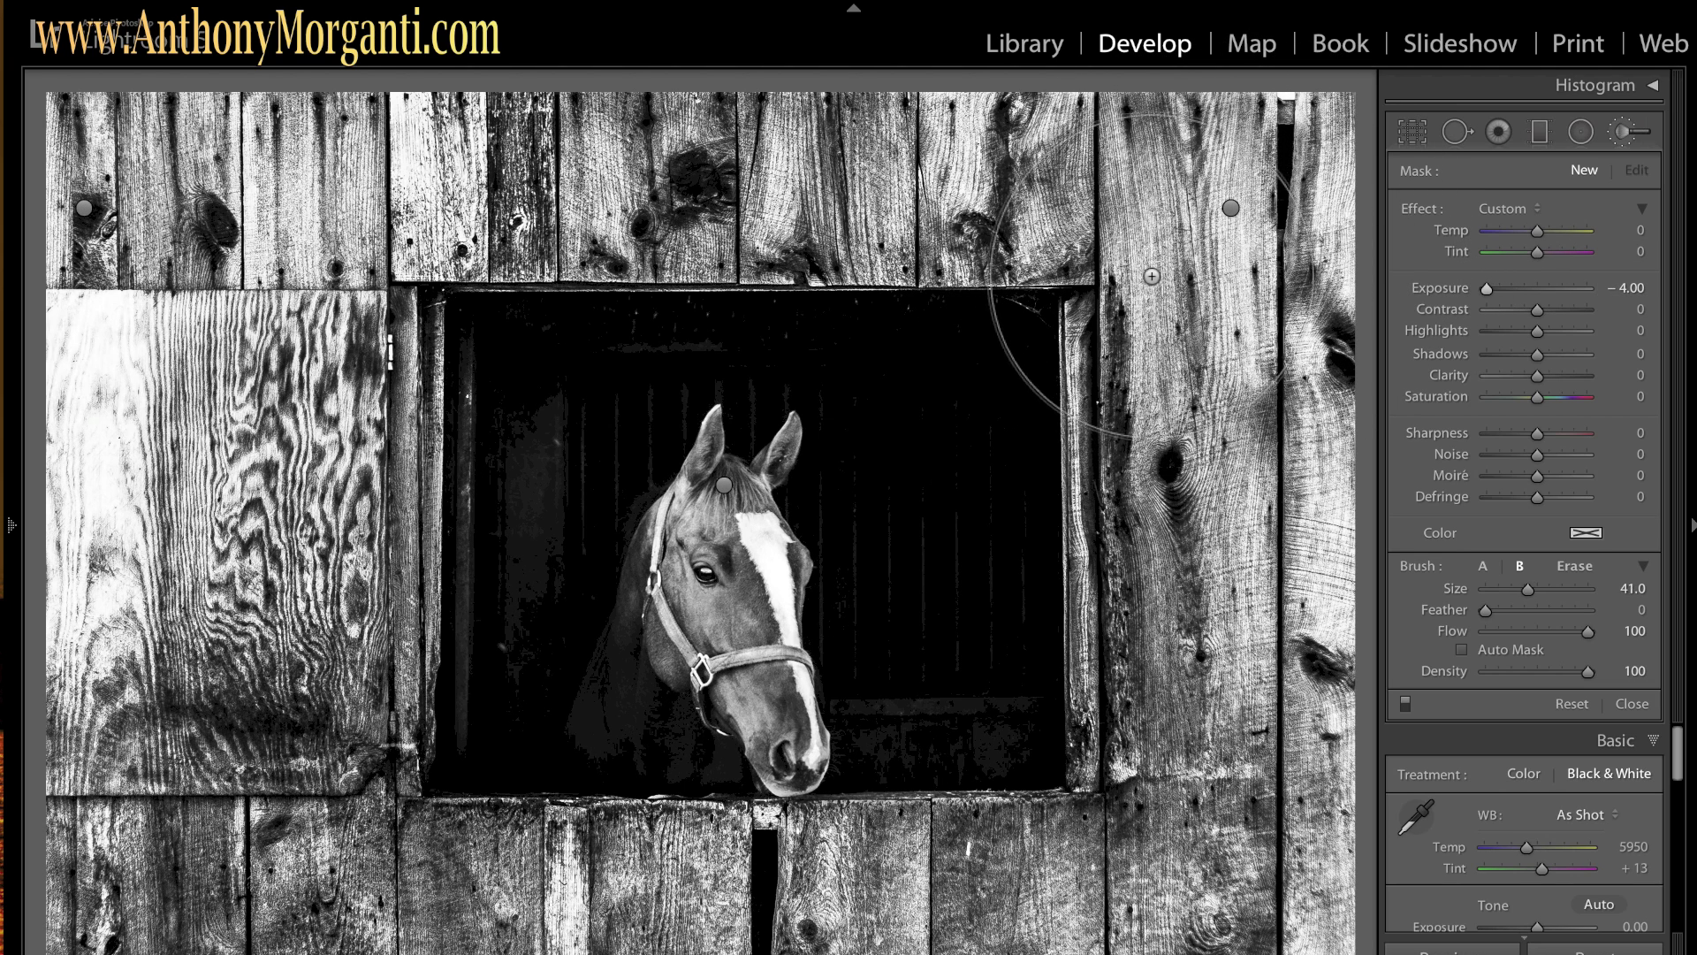
scroll(1152, 276, down, 6)
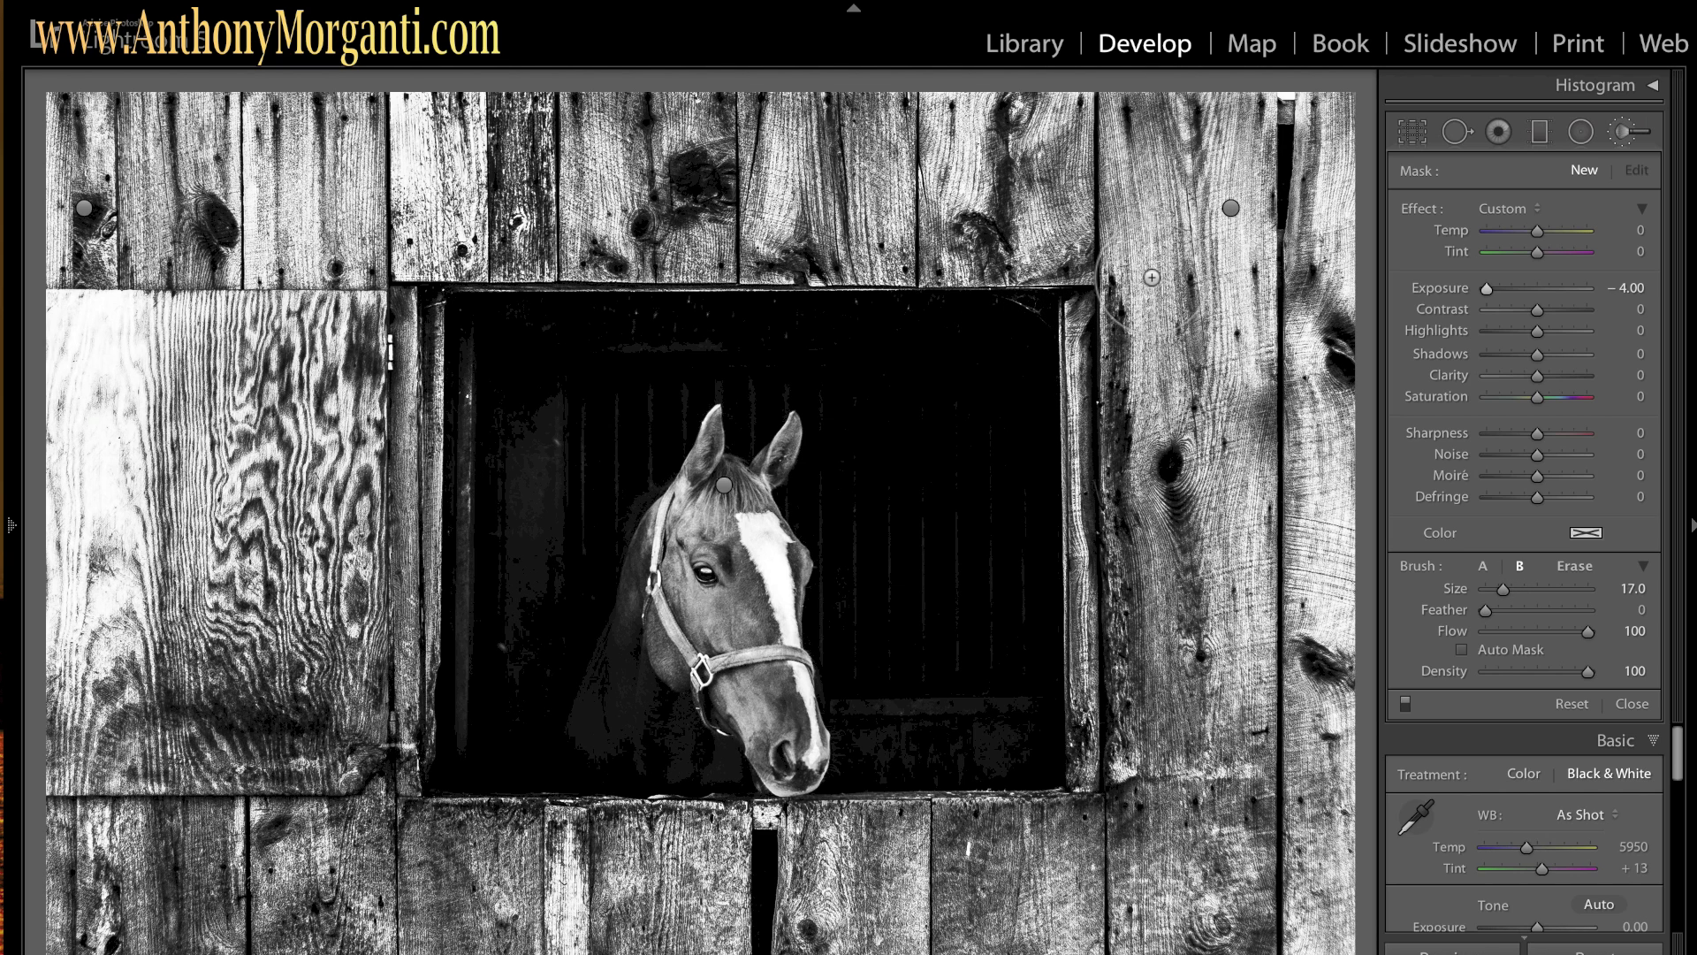
mouse_move(557, 443)
mouse_down()
mouse_move(571, 401)
mouse_move(568, 491)
mouse_move(559, 446)
mouse_move(537, 515)
mouse_move(534, 668)
mouse_move(533, 561)
mouse_move(570, 434)
mouse_move(599, 380)
mouse_move(675, 356)
mouse_up()
scroll(674, 356, down, 4)
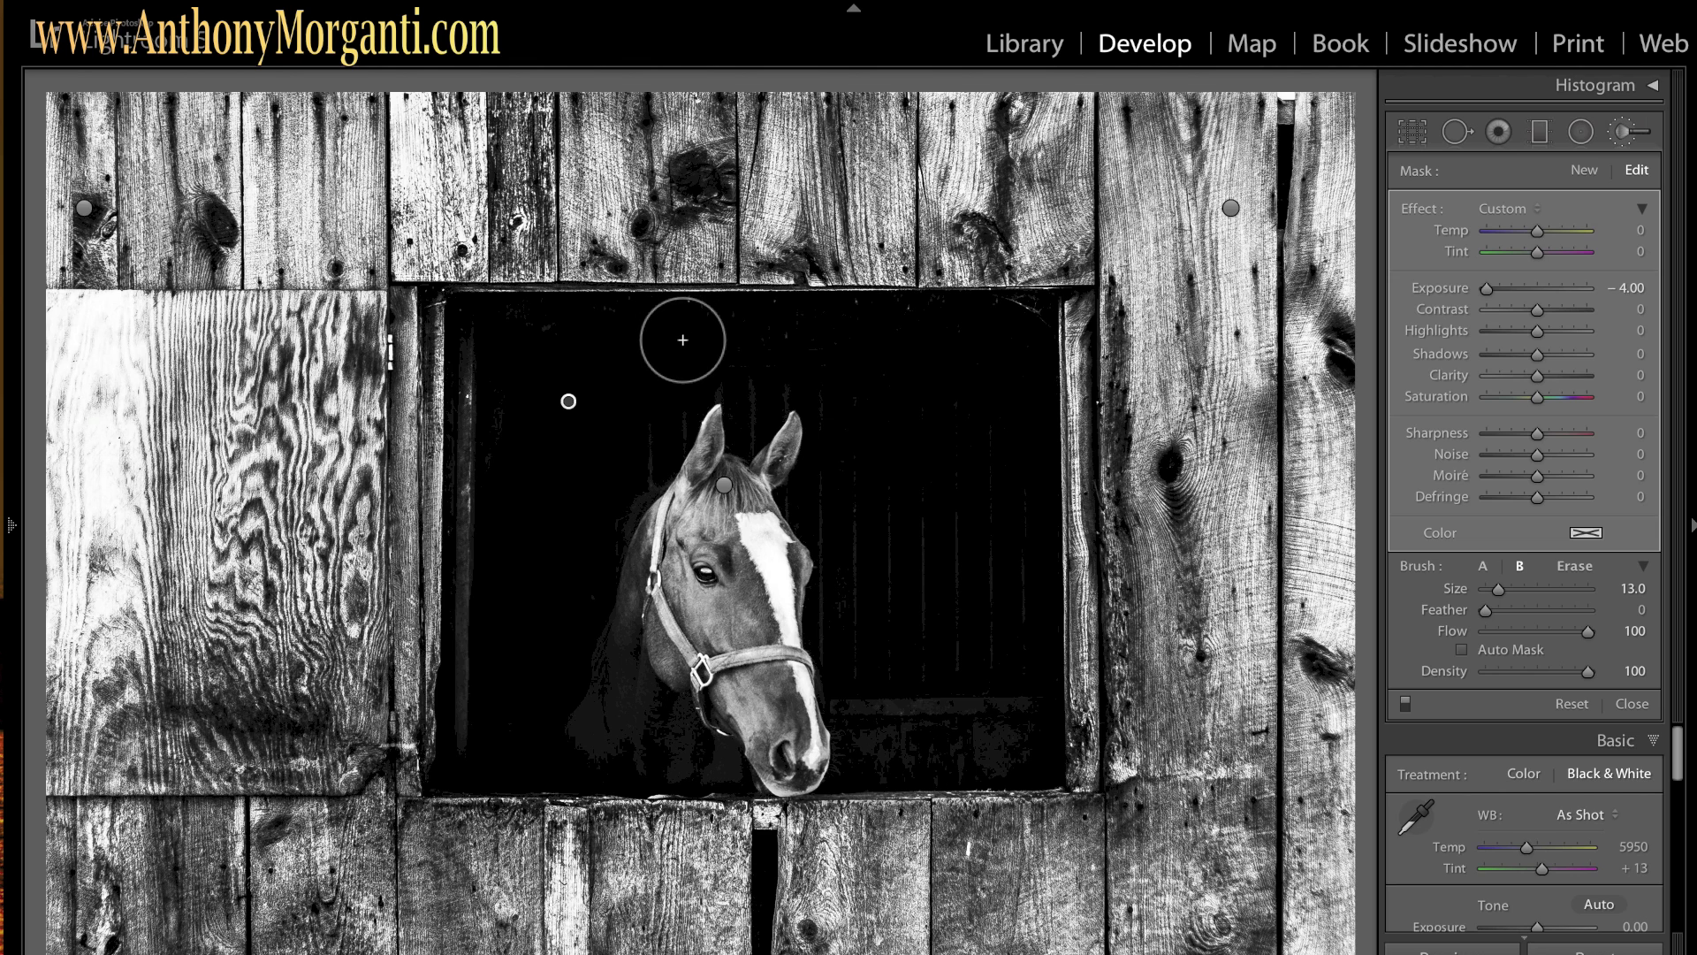
mouse_move(681, 330)
mouse_down()
mouse_move(943, 356)
mouse_move(967, 405)
mouse_move(982, 601)
mouse_up()
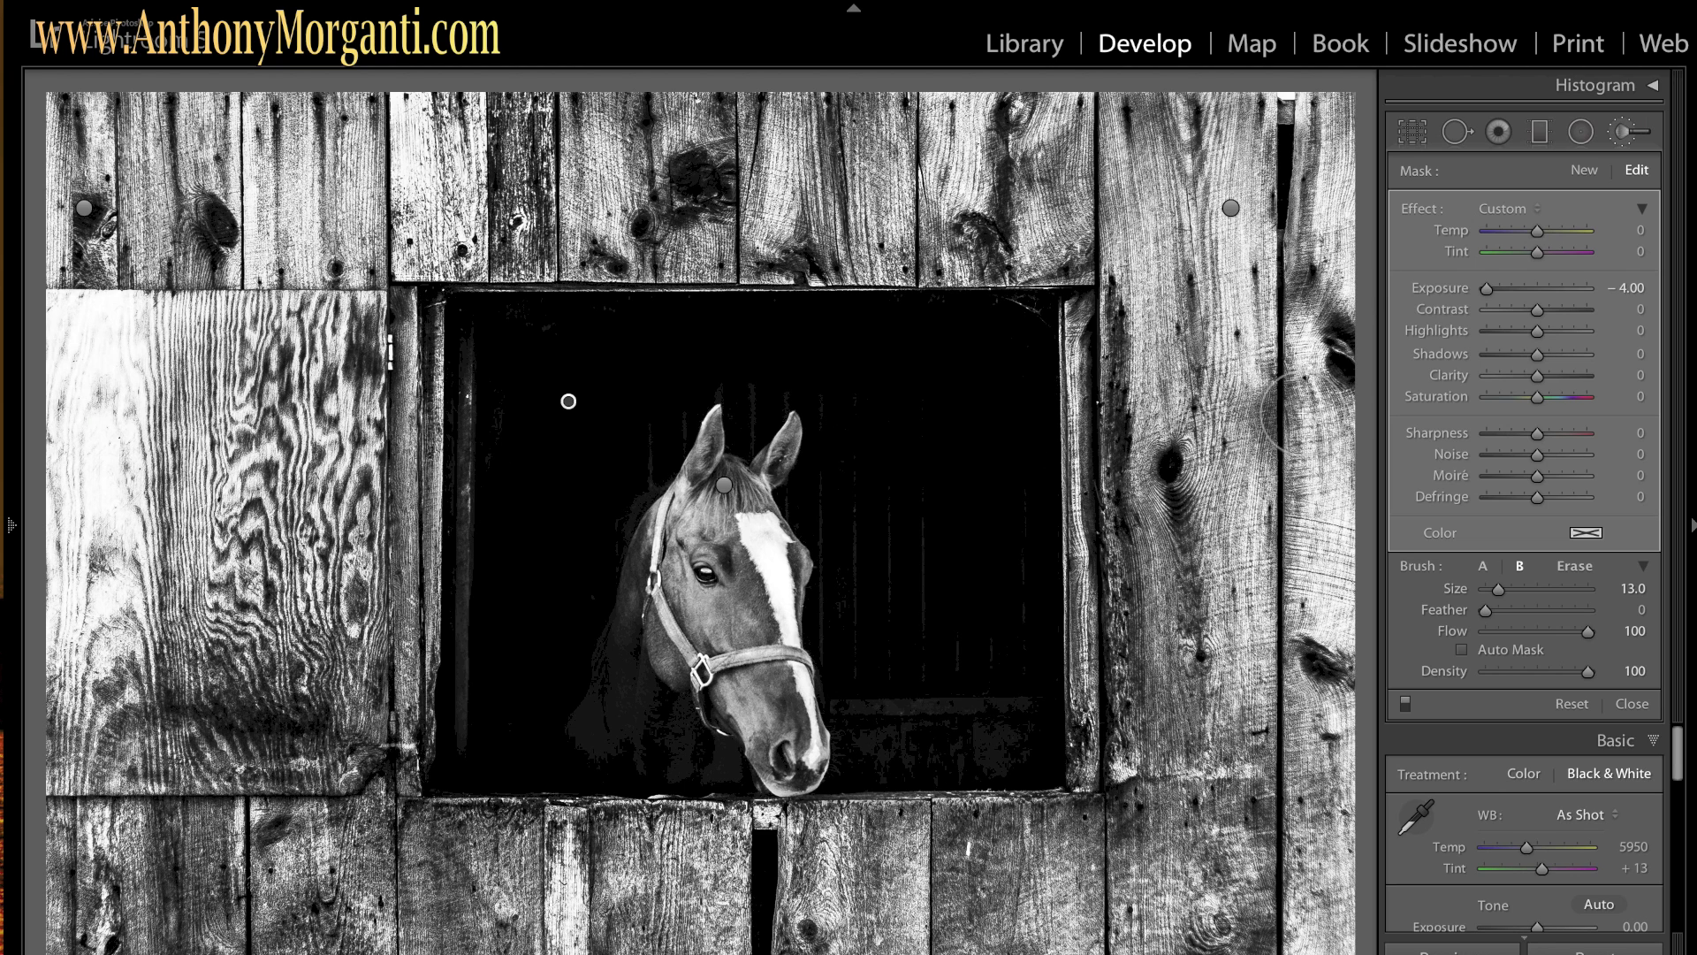
click(1627, 133)
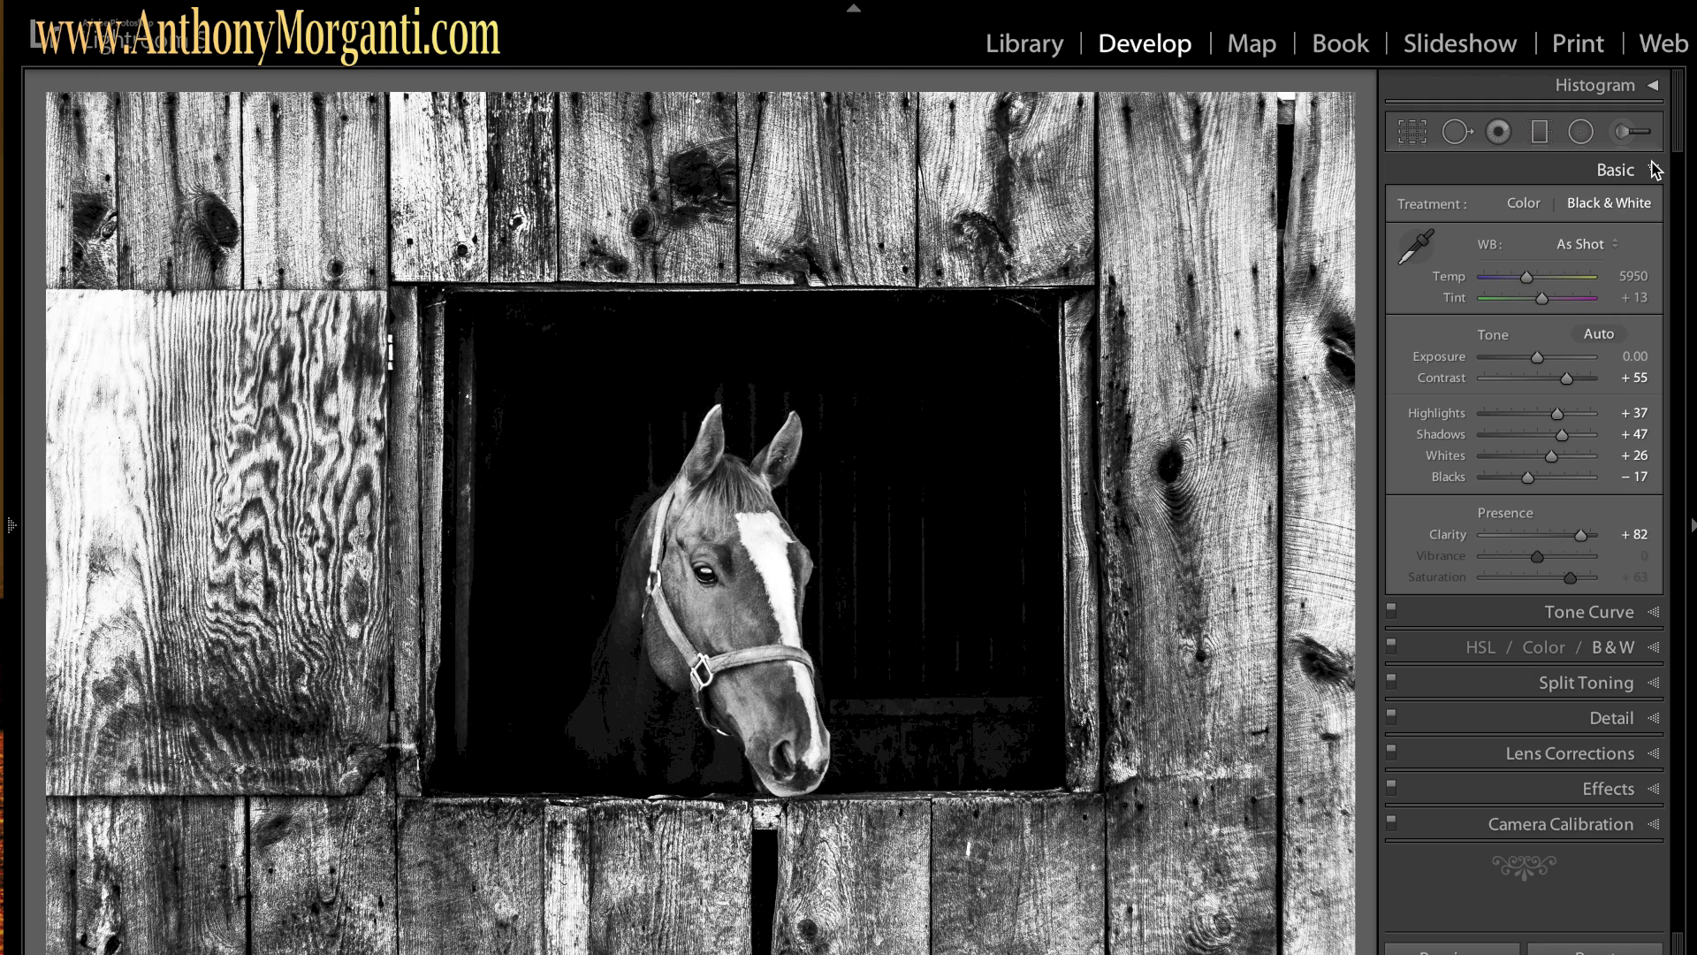
Set the Post-Crop Vignetting Amount to -10
click(1654, 171)
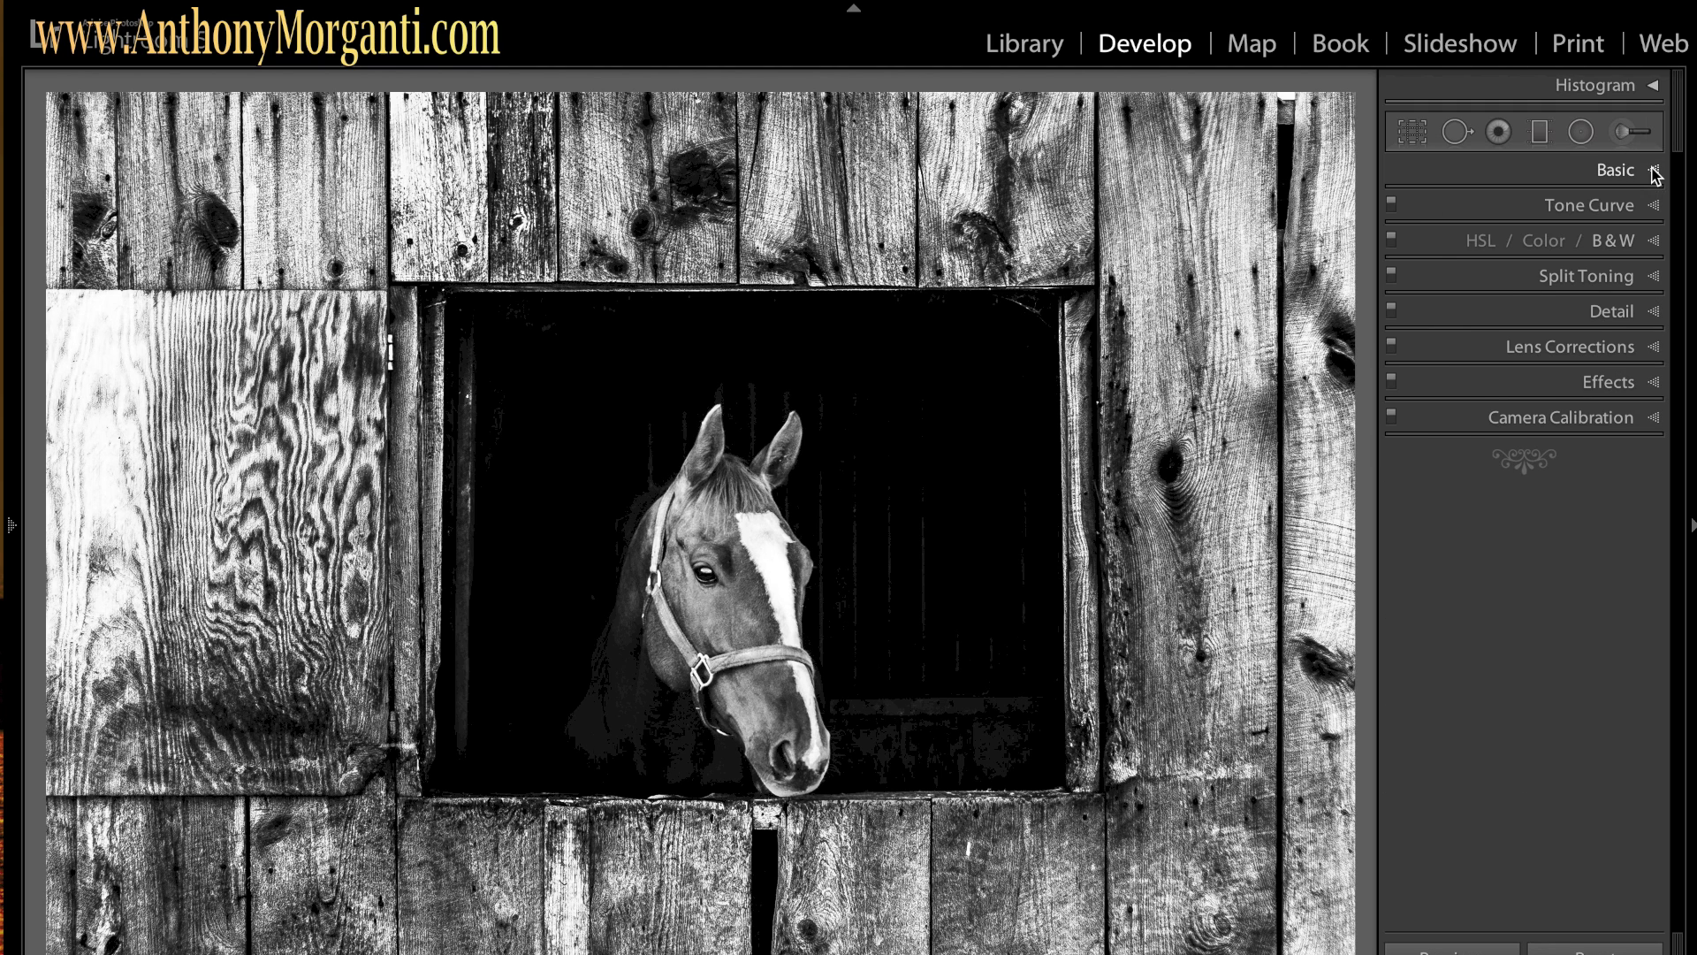
click(1654, 382)
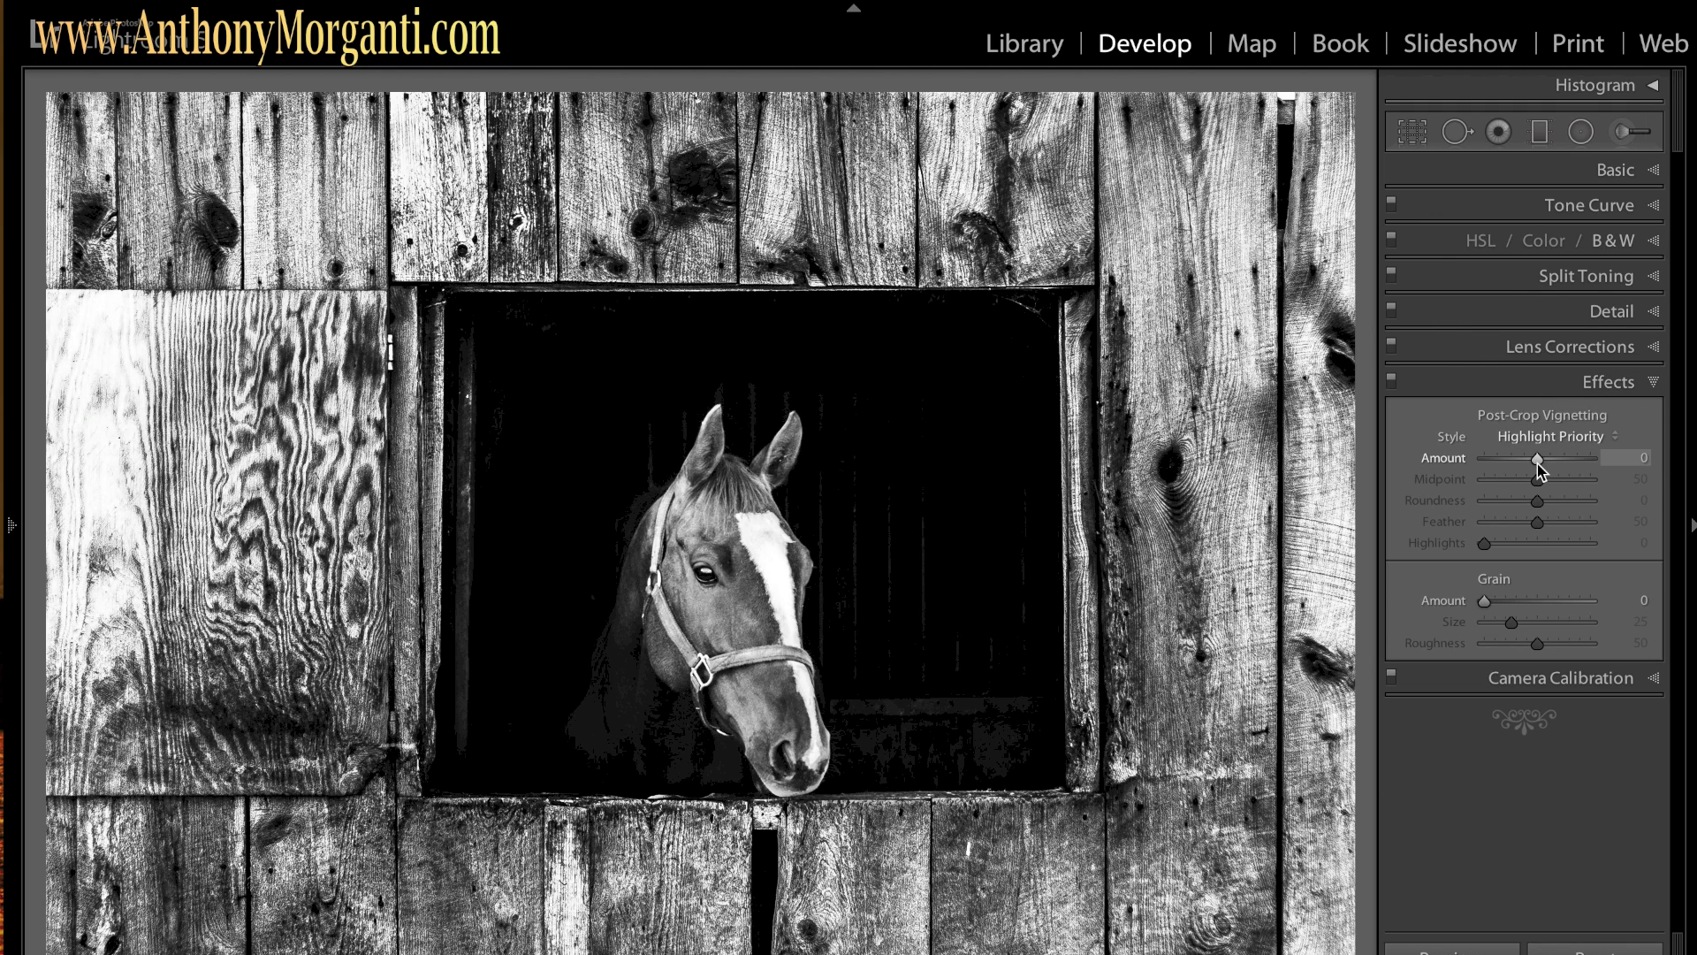
drag(1538, 463, 1532, 462)
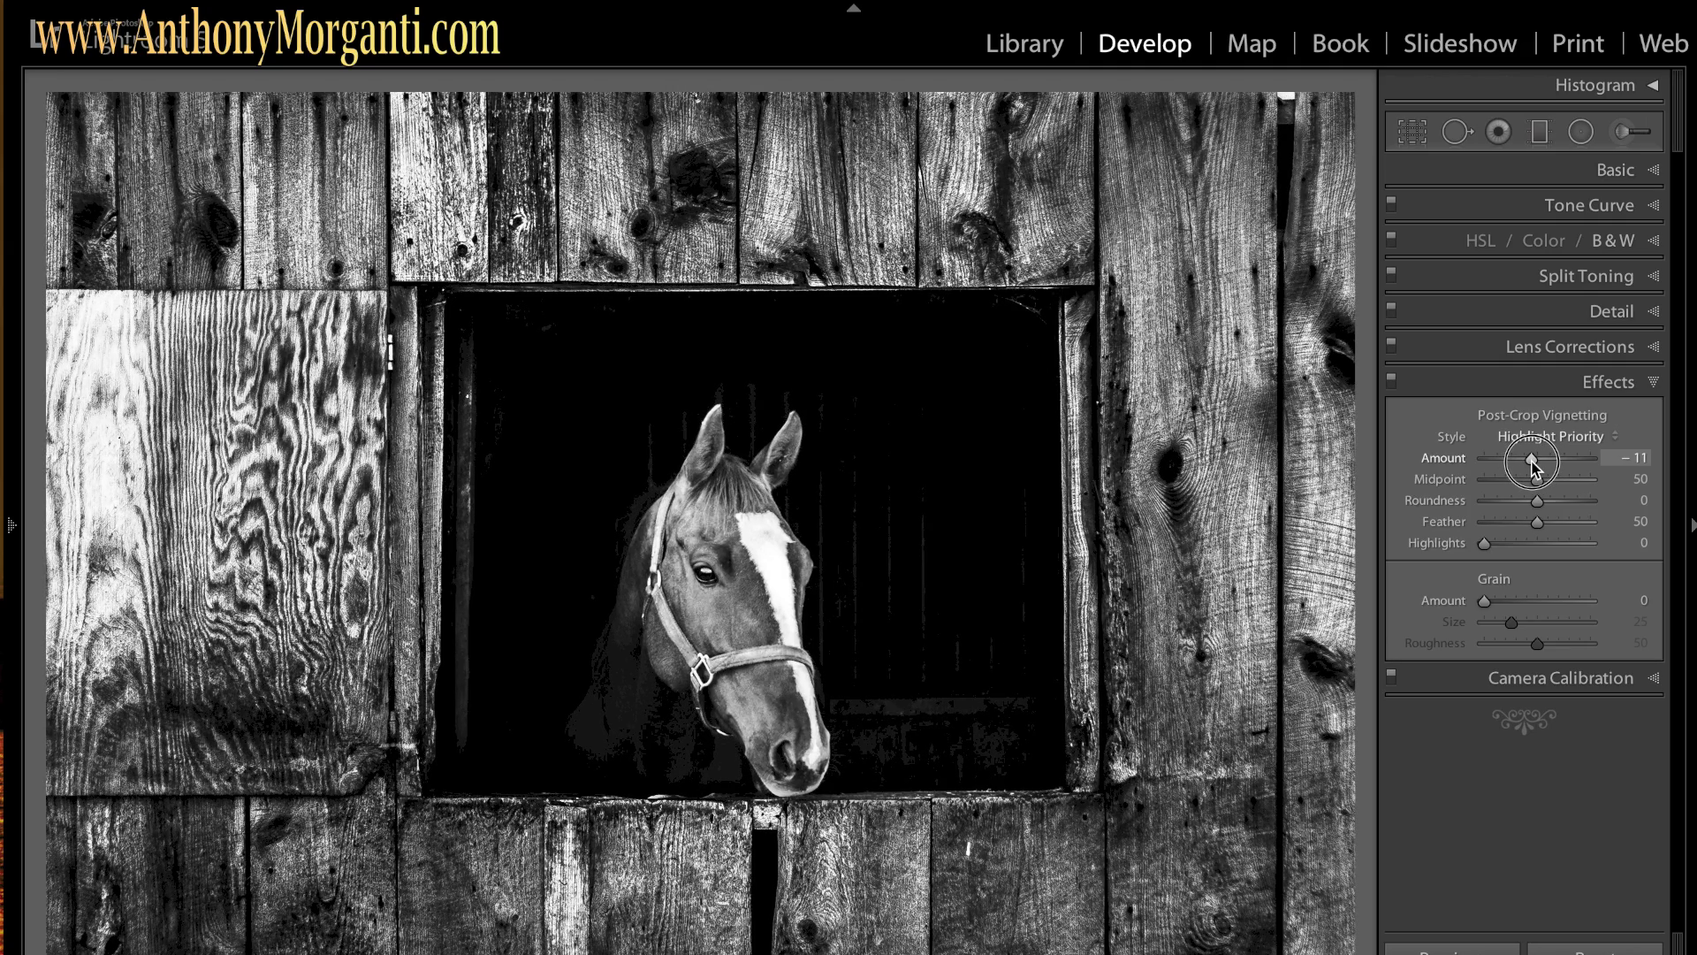
drag(1532, 463, 1535, 462)
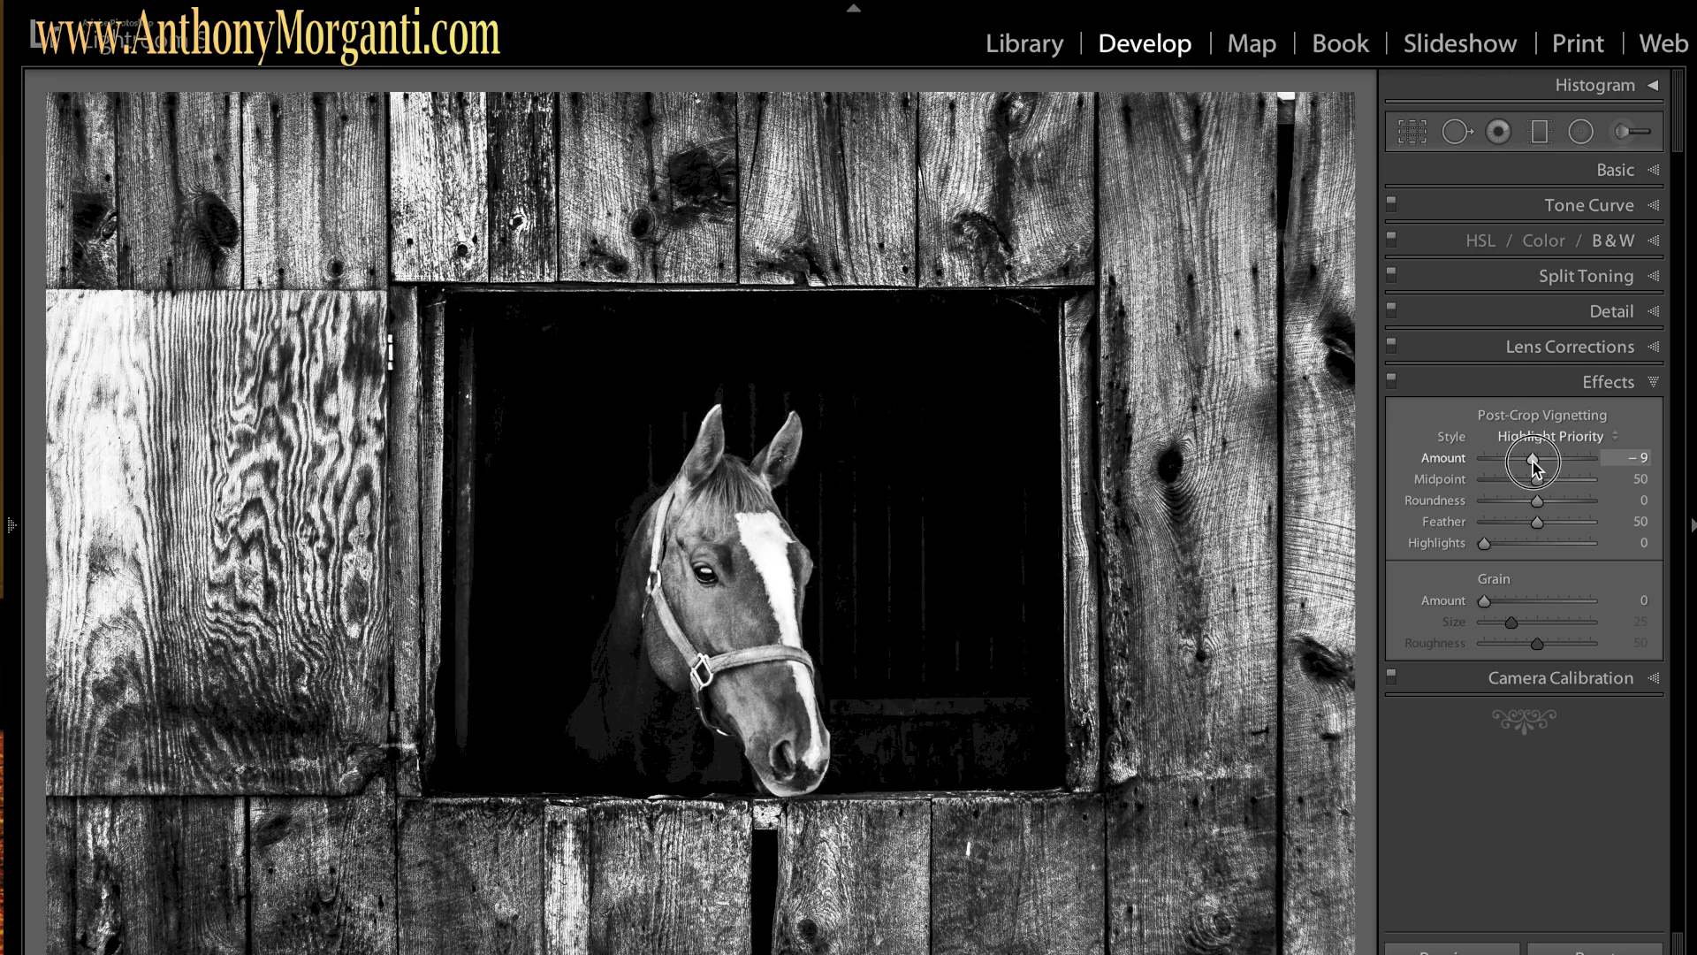
drag(1534, 462, 1538, 462)
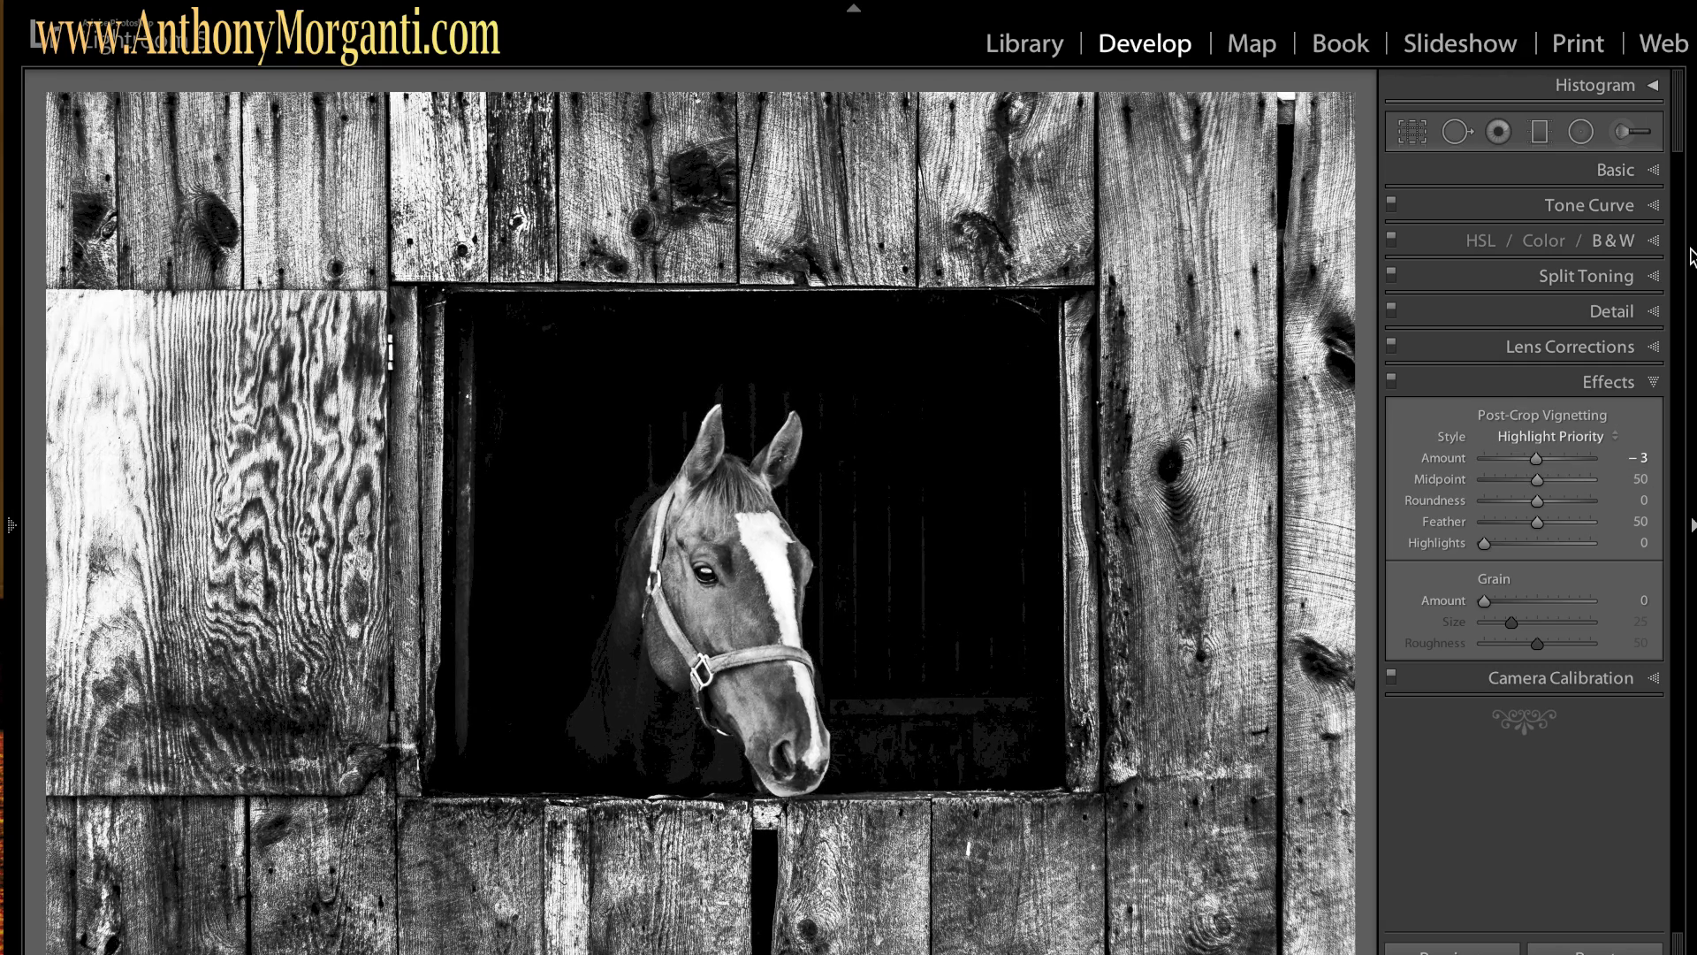
click(1644, 458)
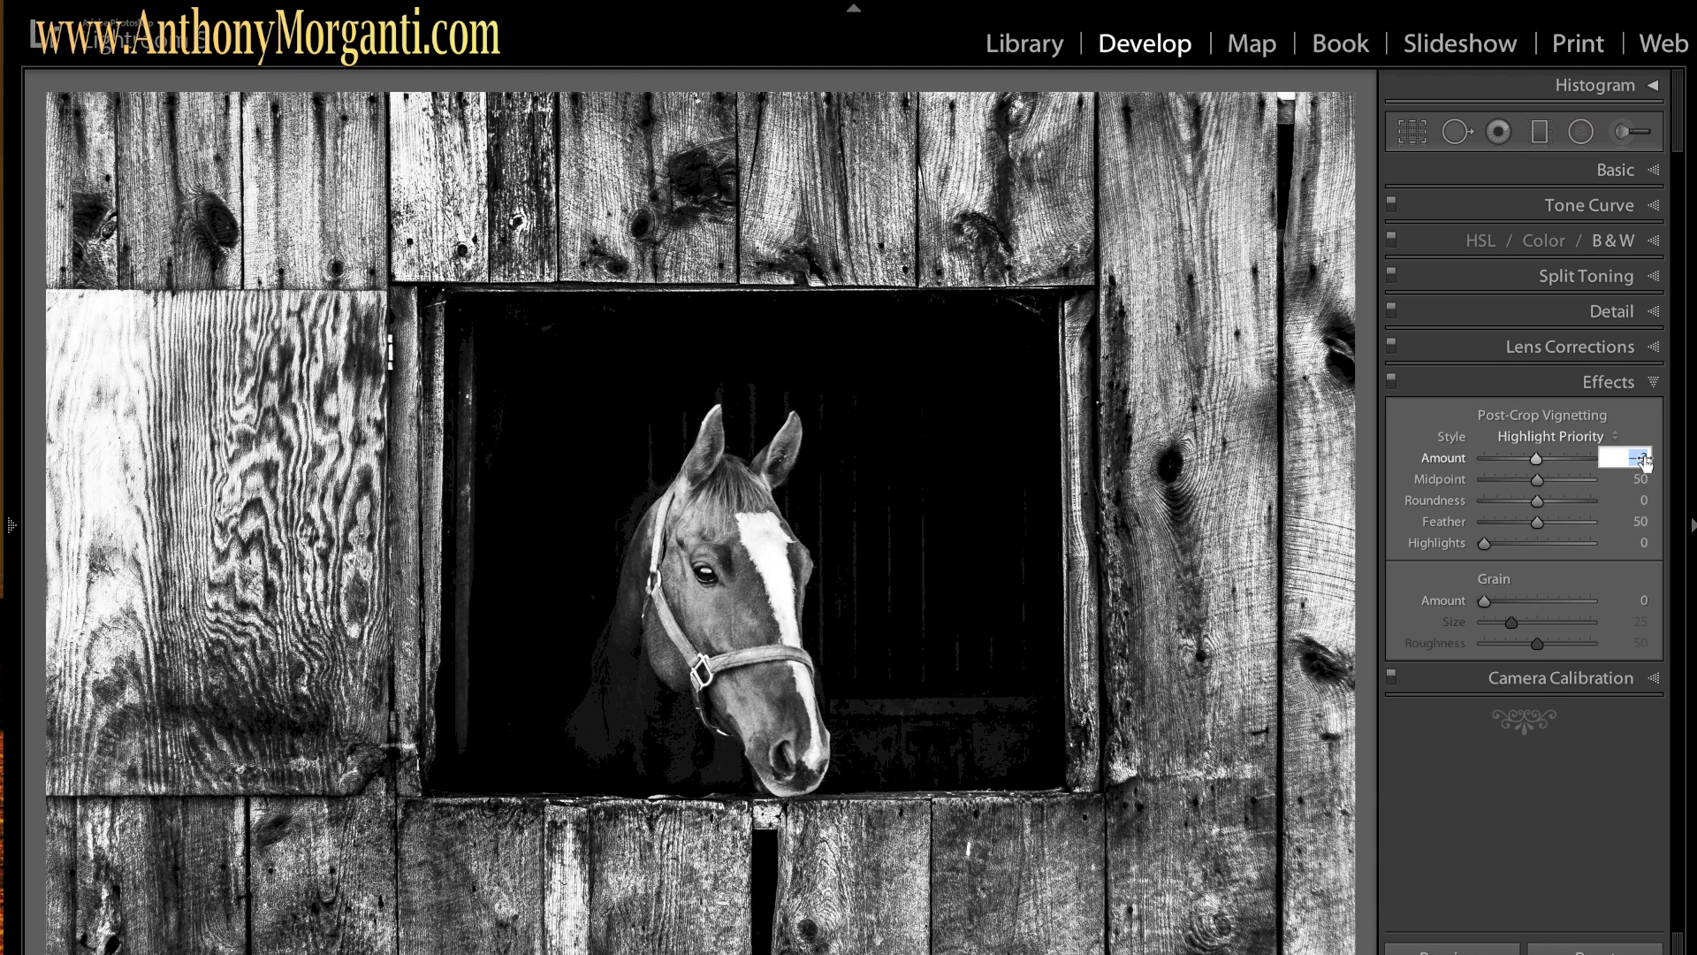
text(-10)
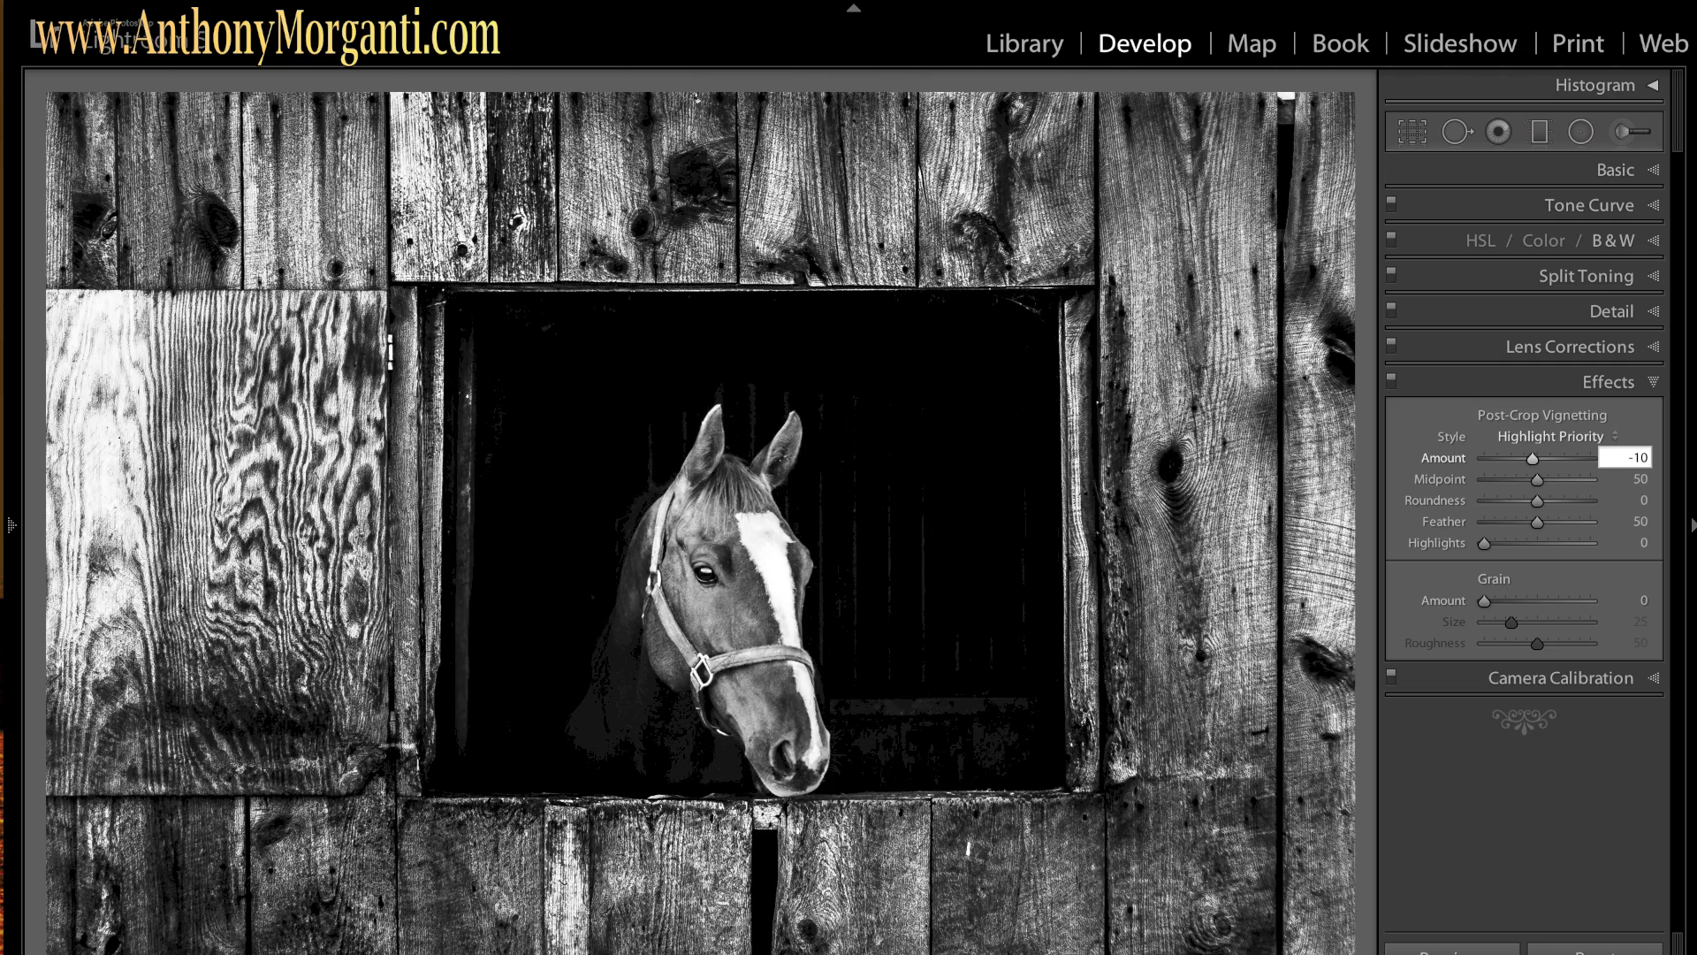
click(1310, 528)
click(1330, 520)
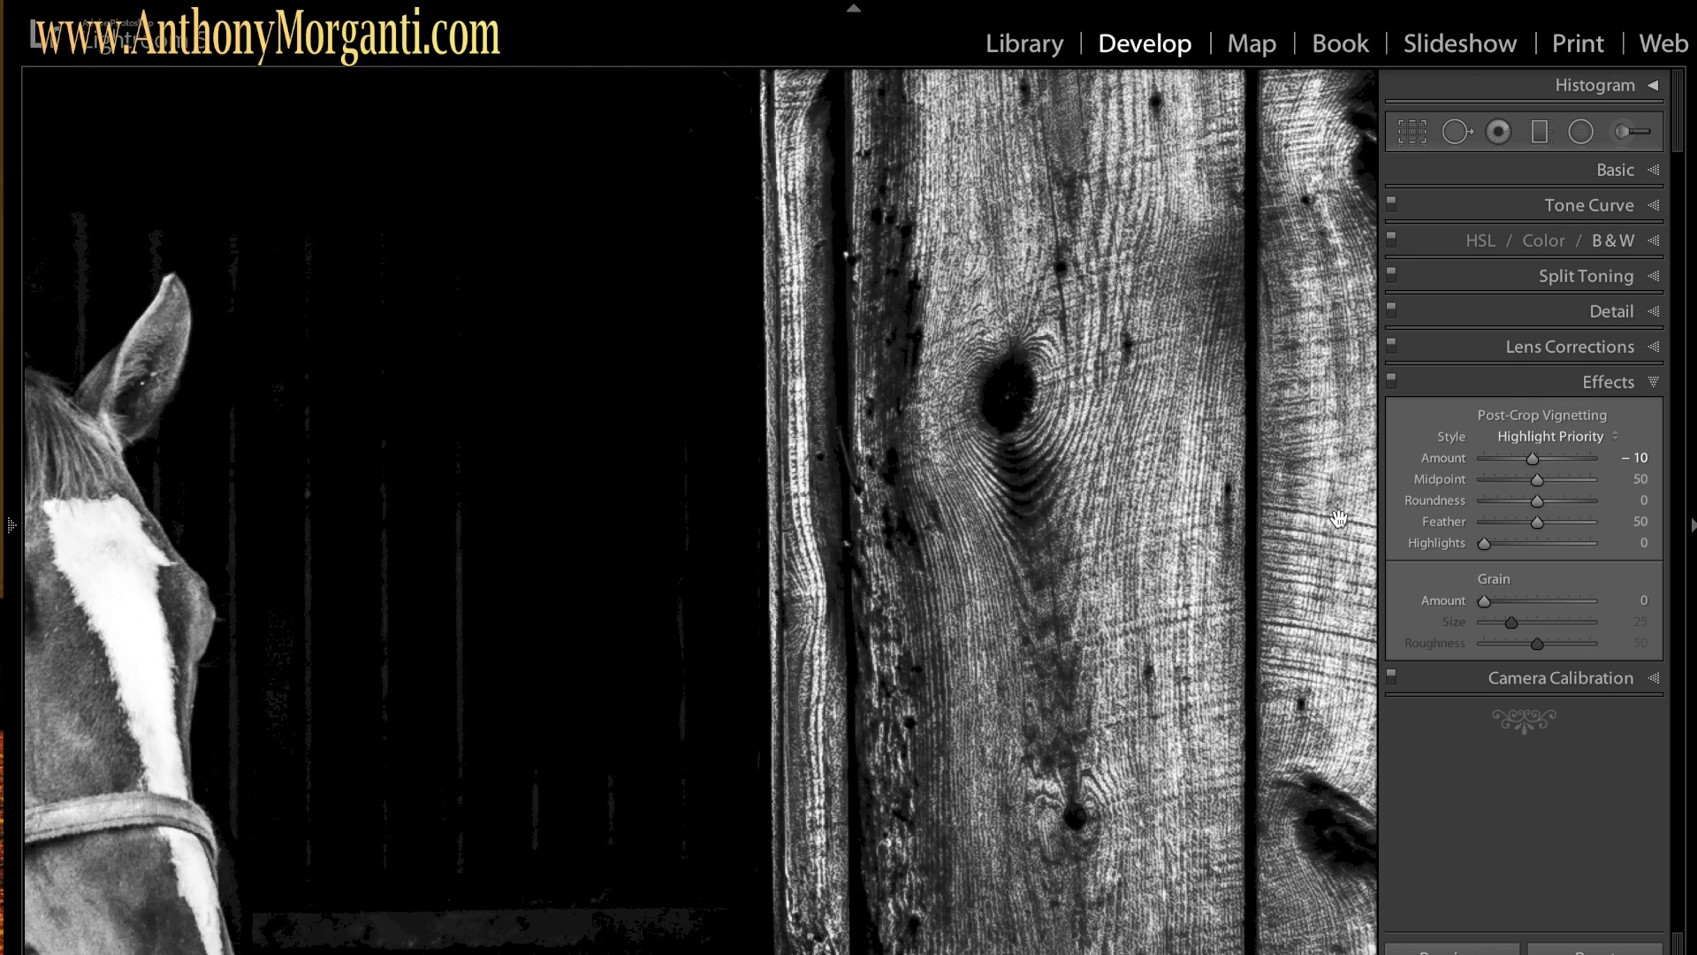
click(1329, 516)
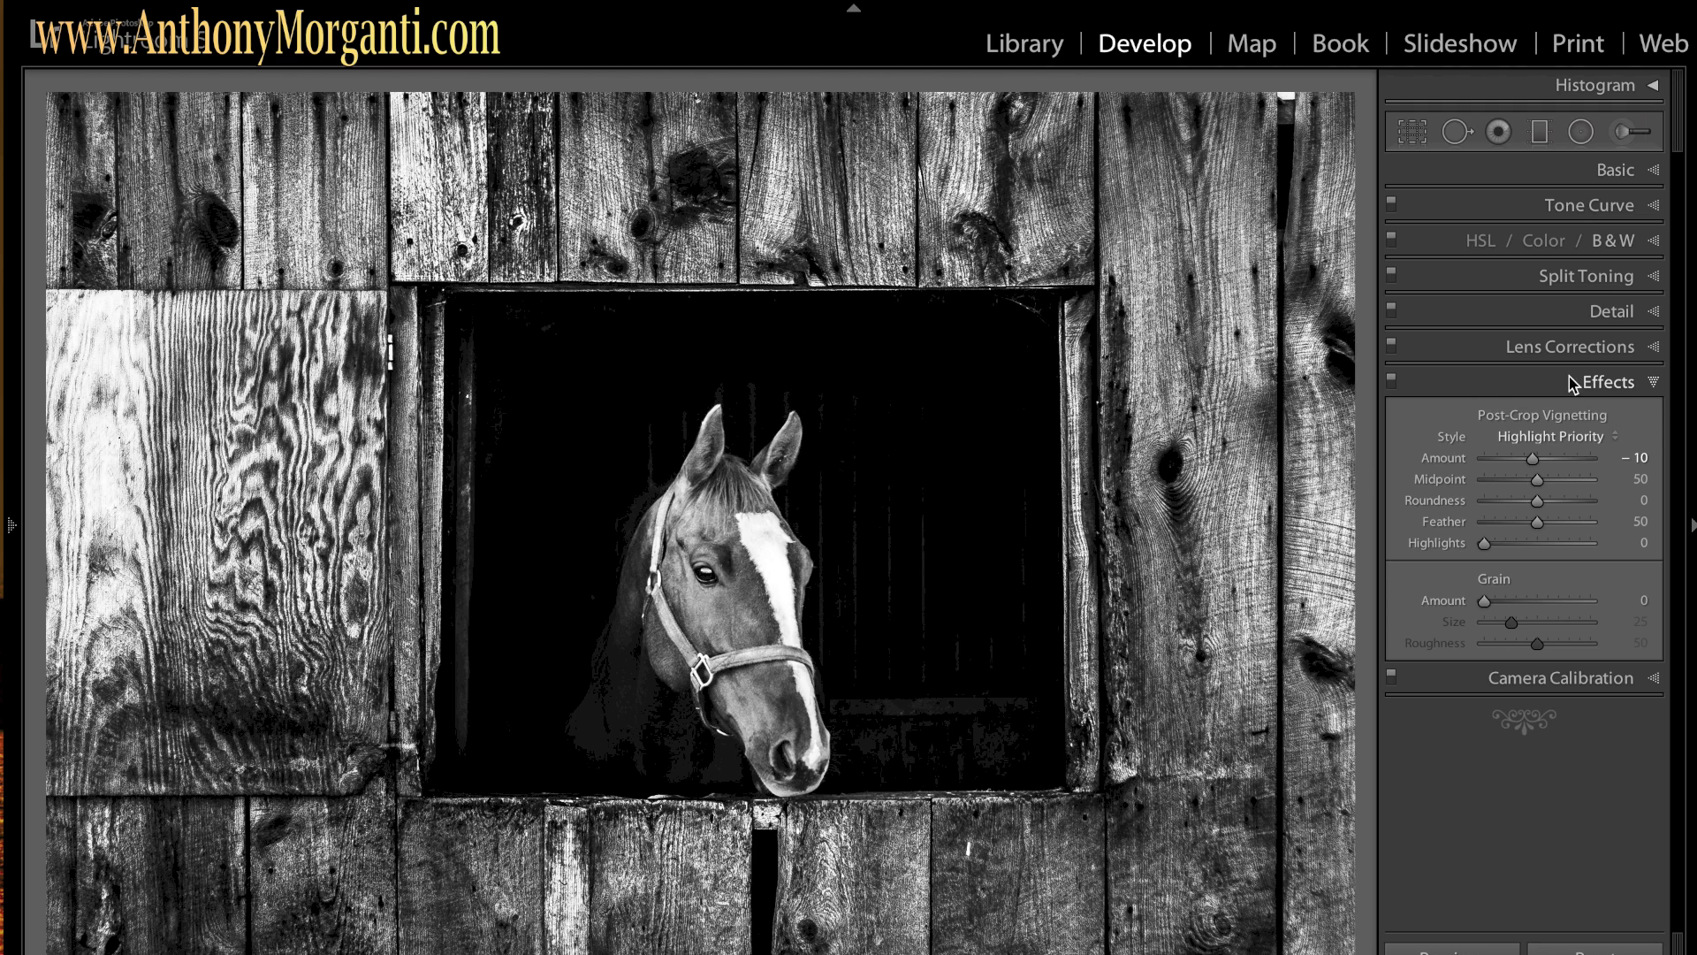
Reduce the Contrast of the second barn-board brush mask to 38 and close the Adjustment Brush
click(1627, 133)
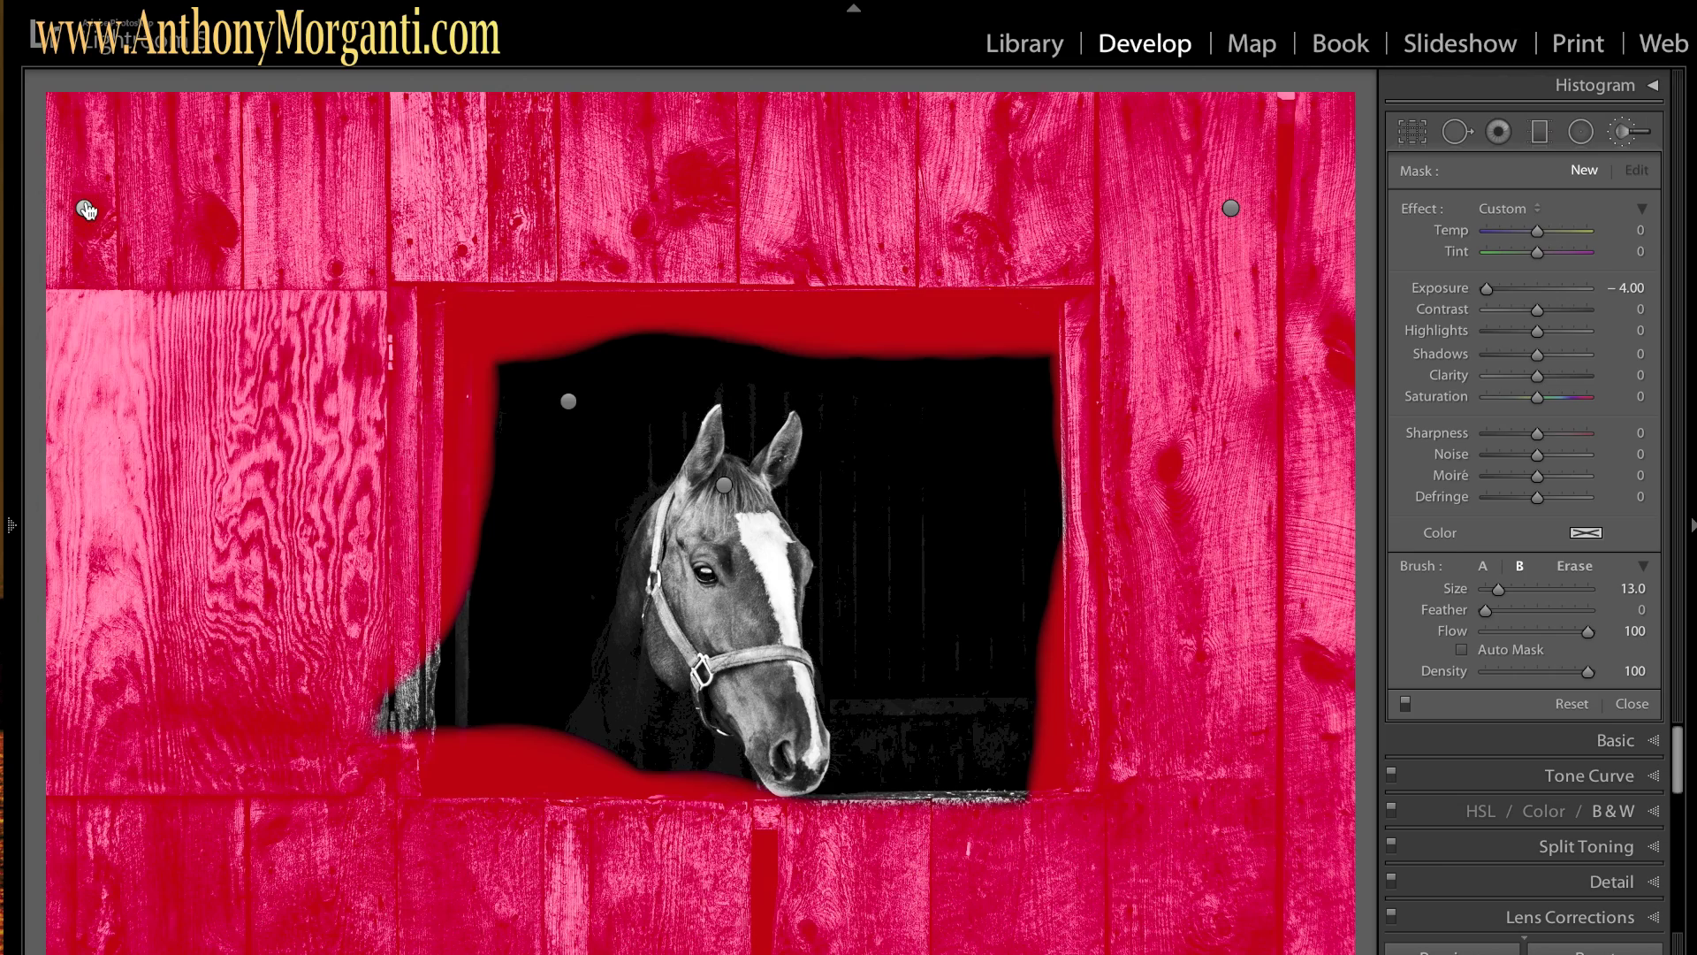
click(85, 209)
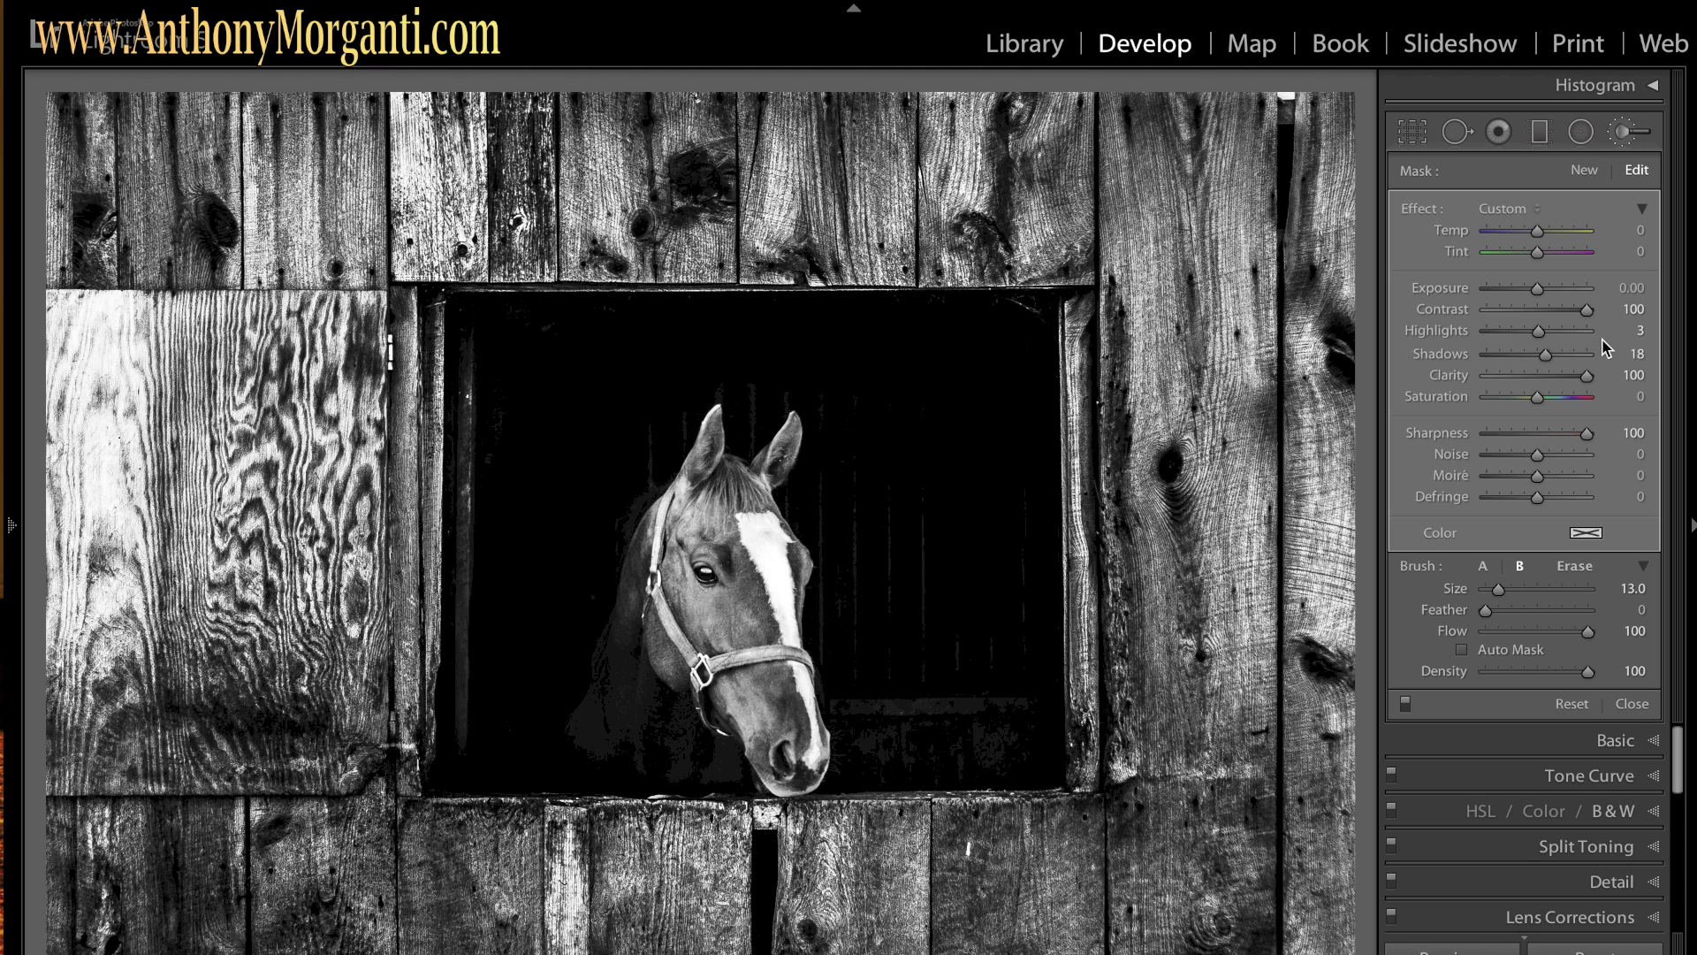
drag(1586, 310, 1561, 321)
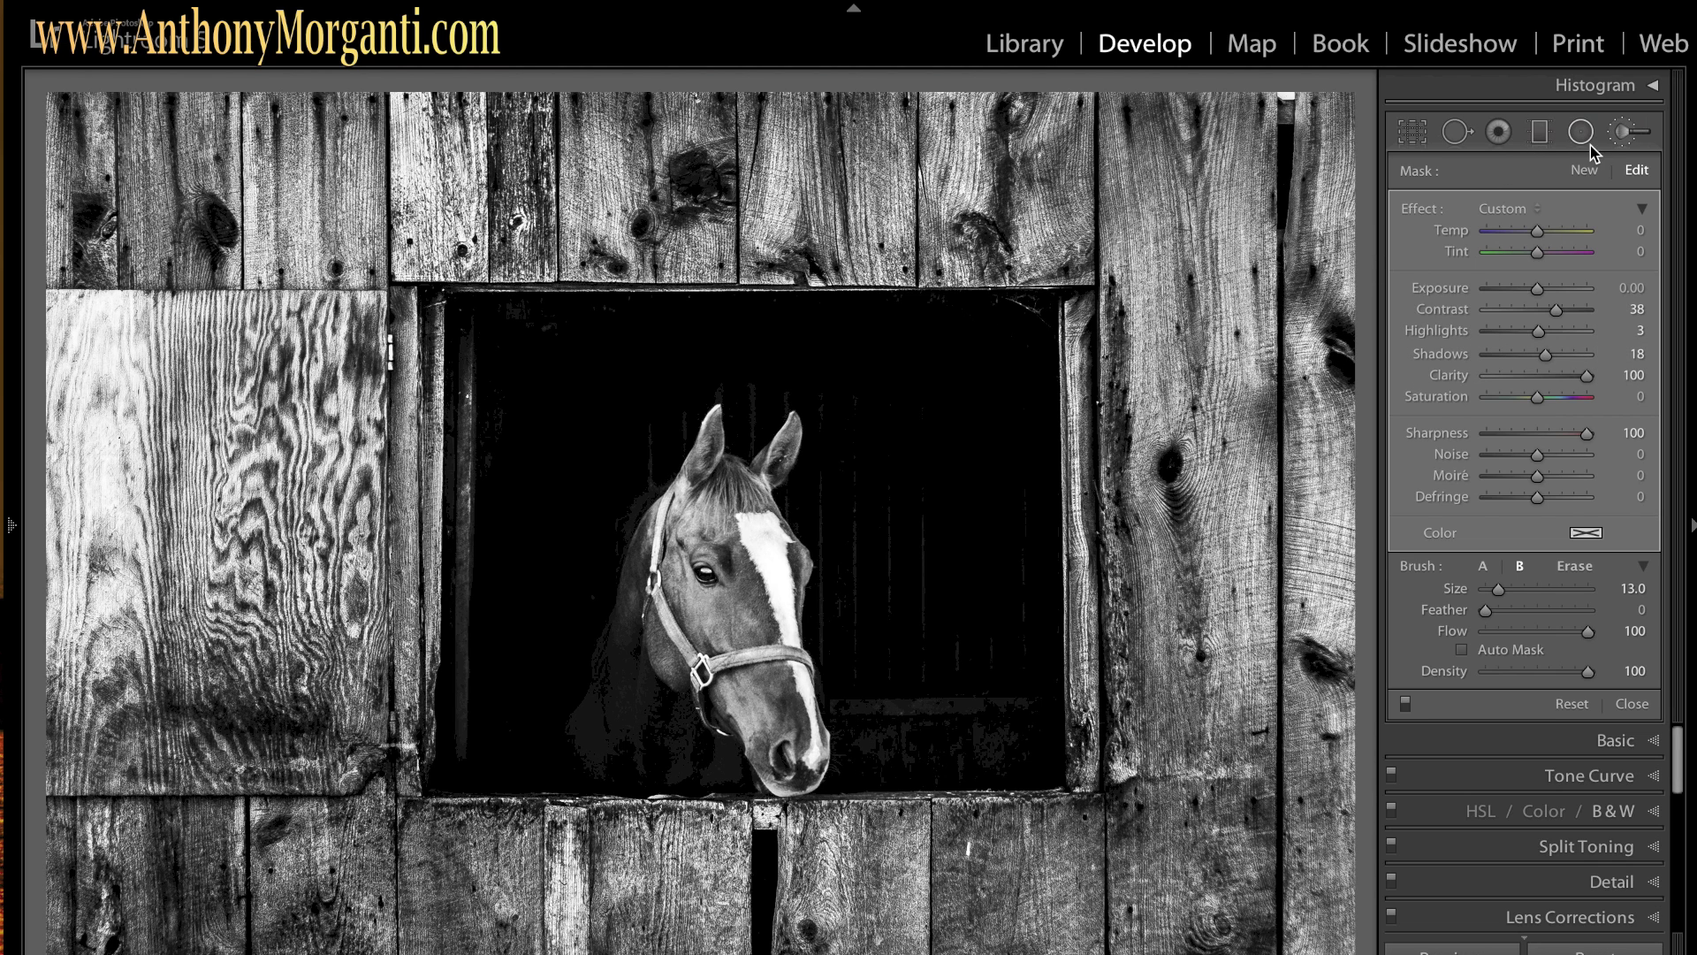
click(1632, 137)
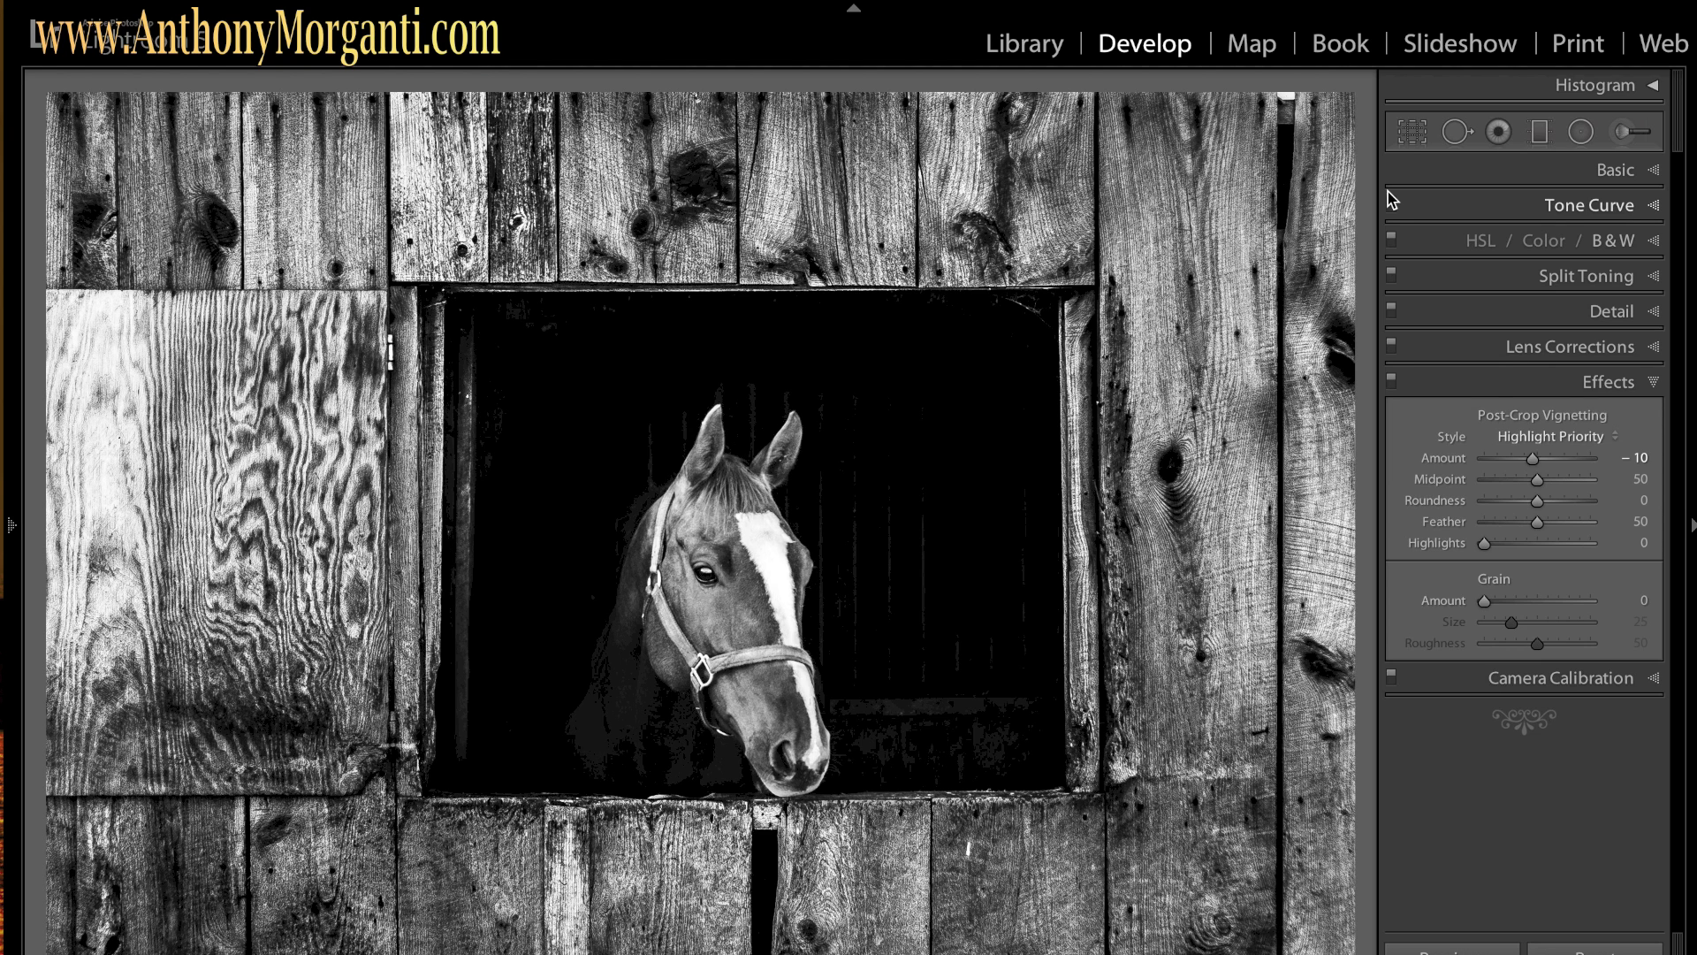
Compare the edited photo with the original, first side by side and then by toggling the full-size before view
key(y)
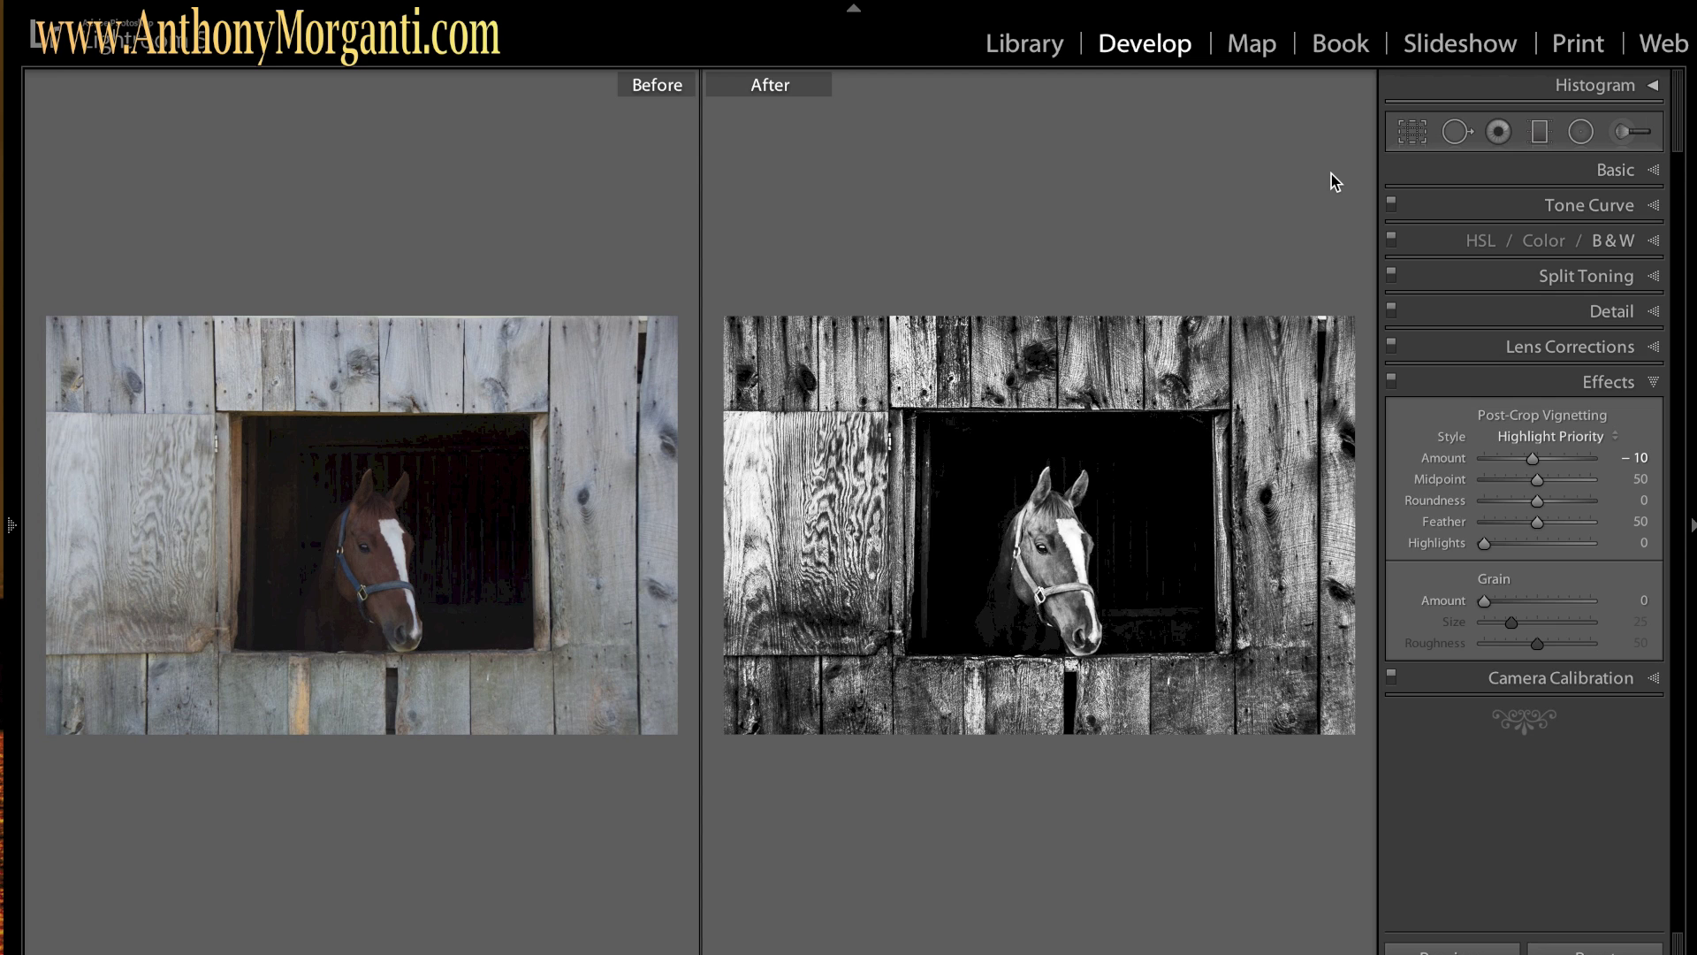
key(y)
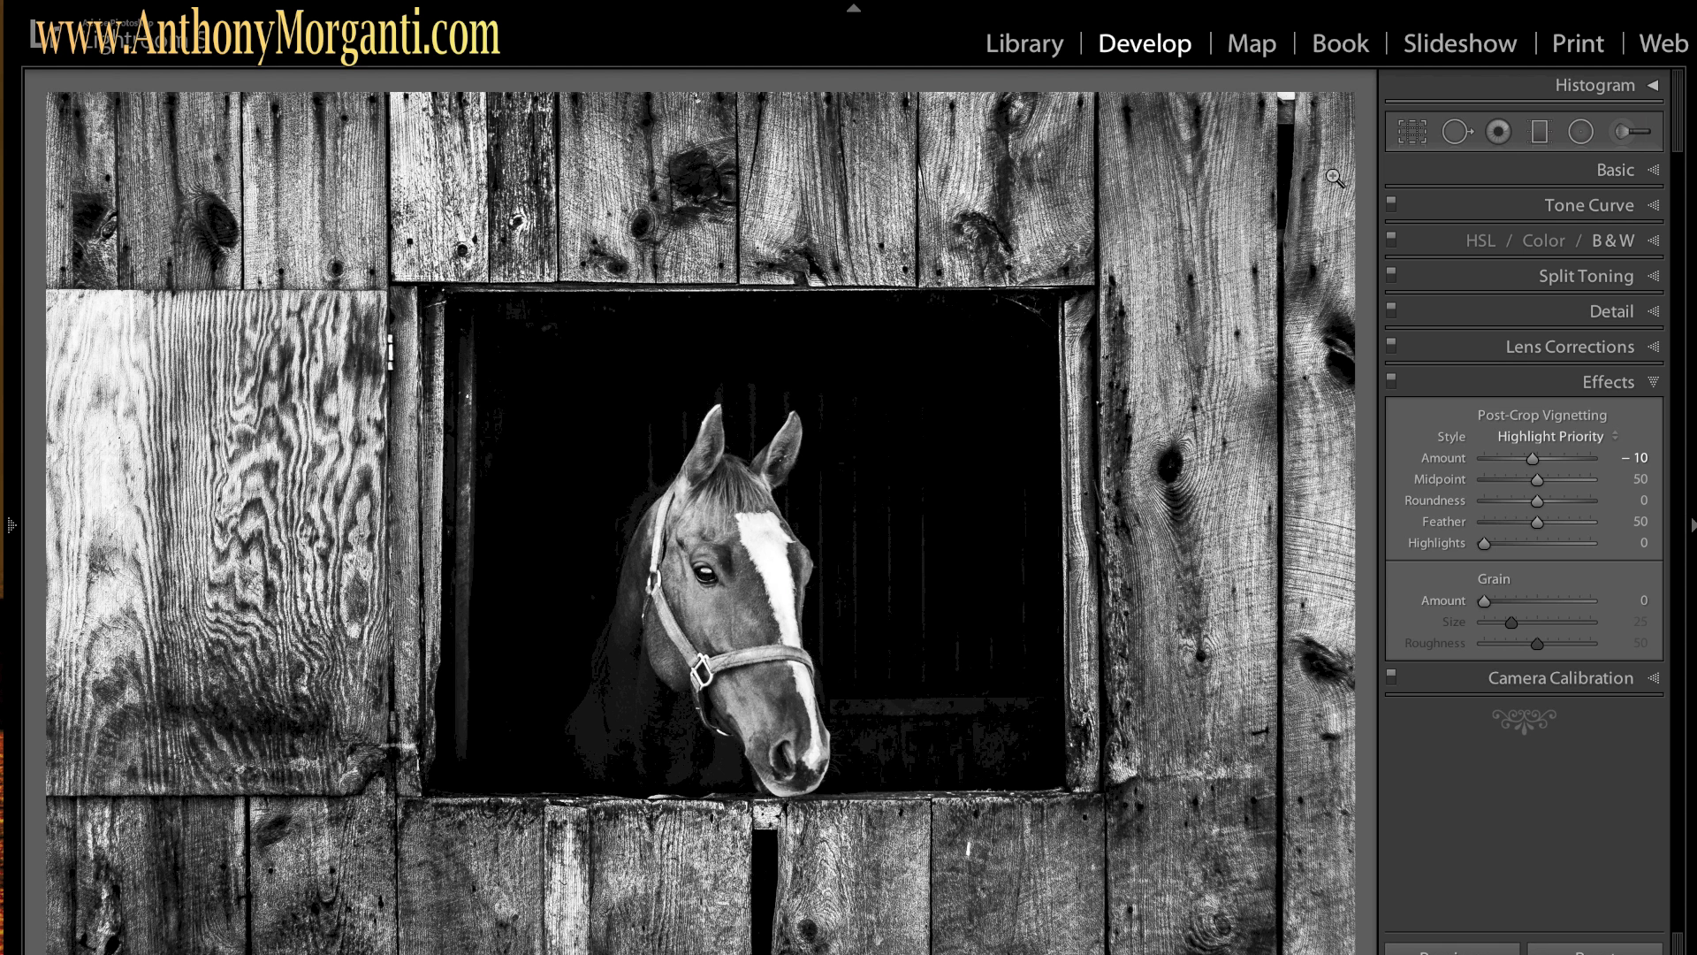
key(backslash)
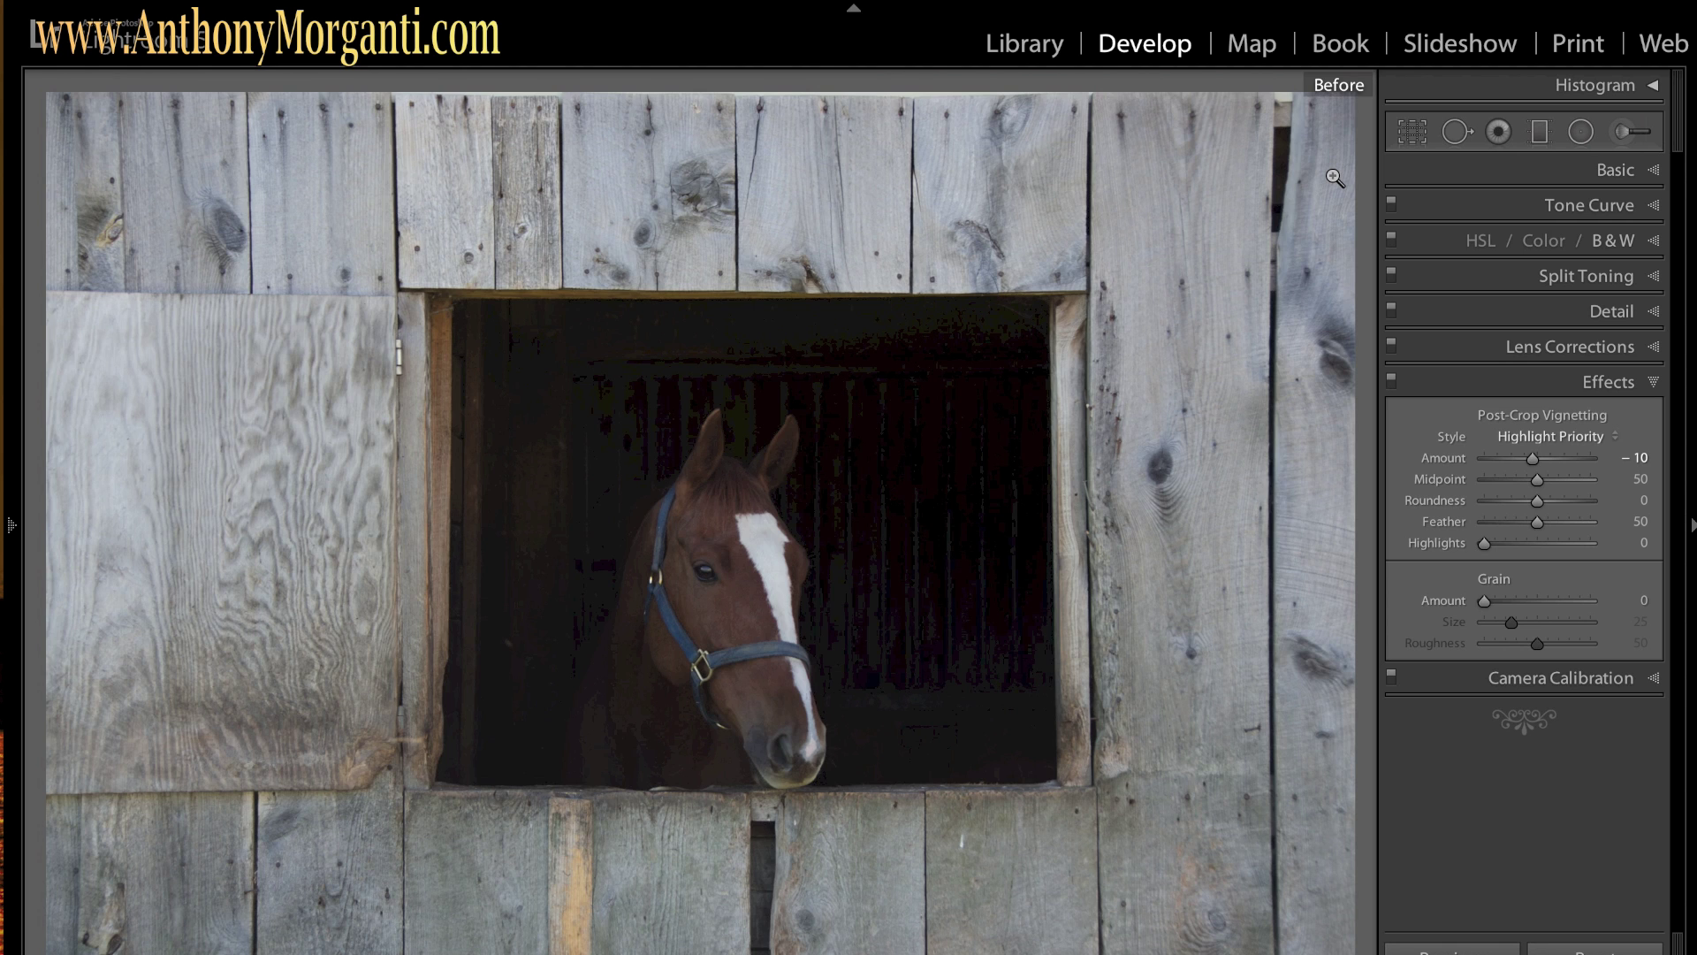
key(backslash)
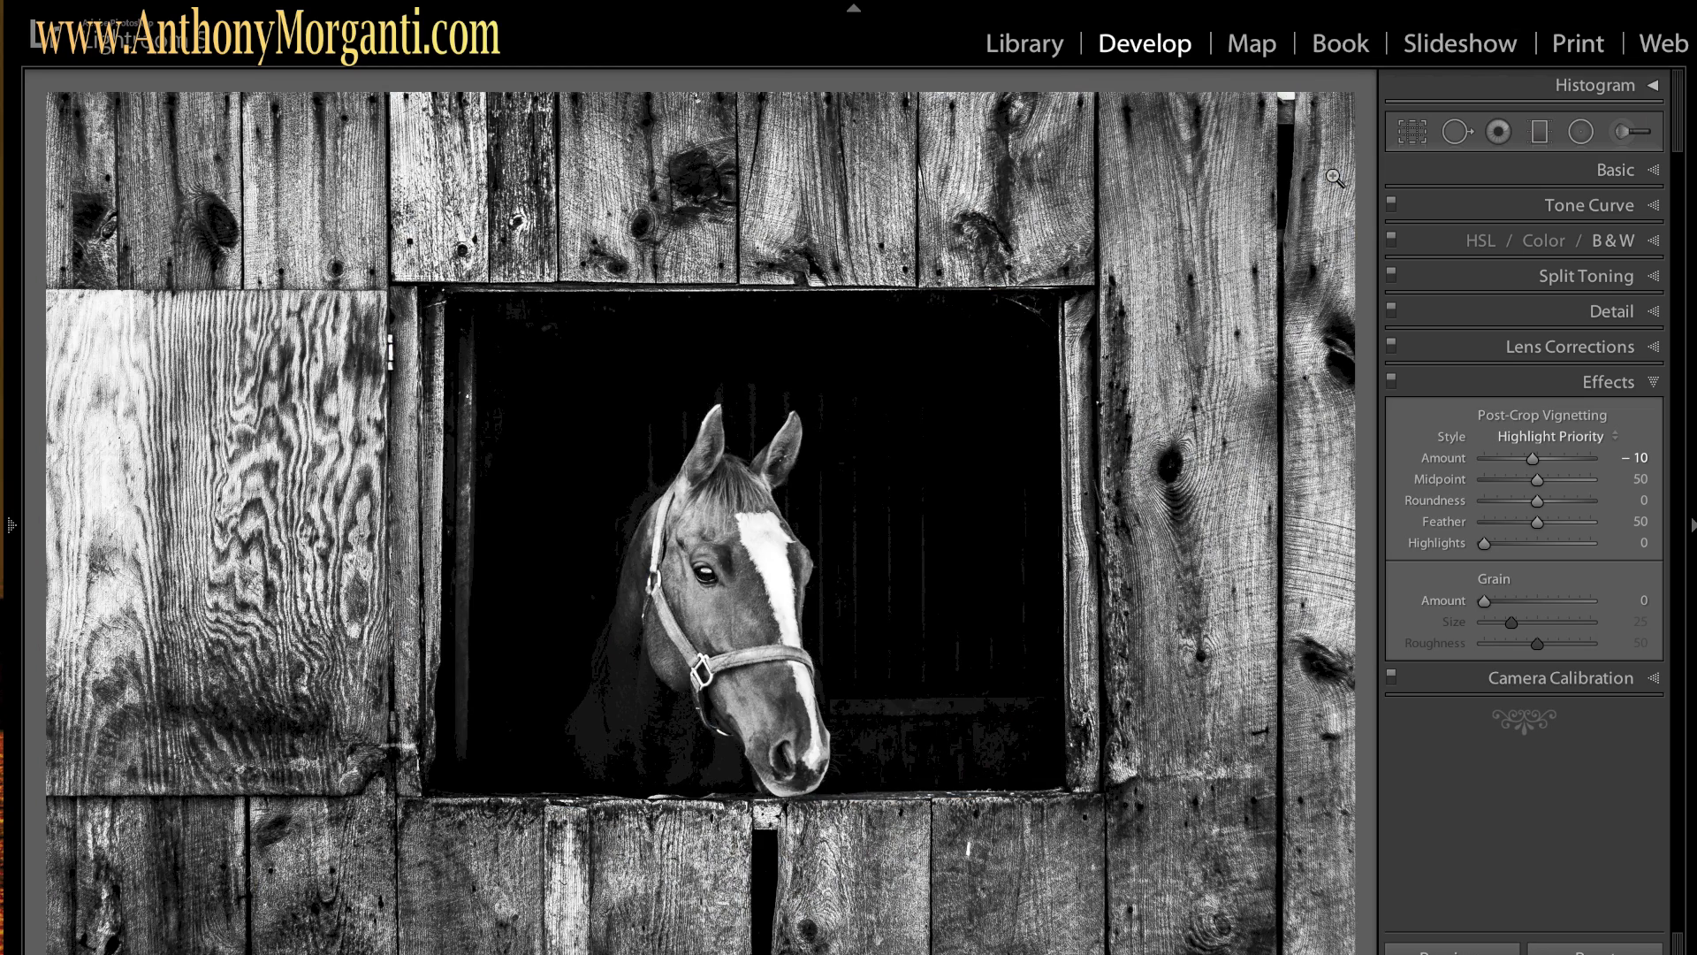
key(backslash)
key(backslash)
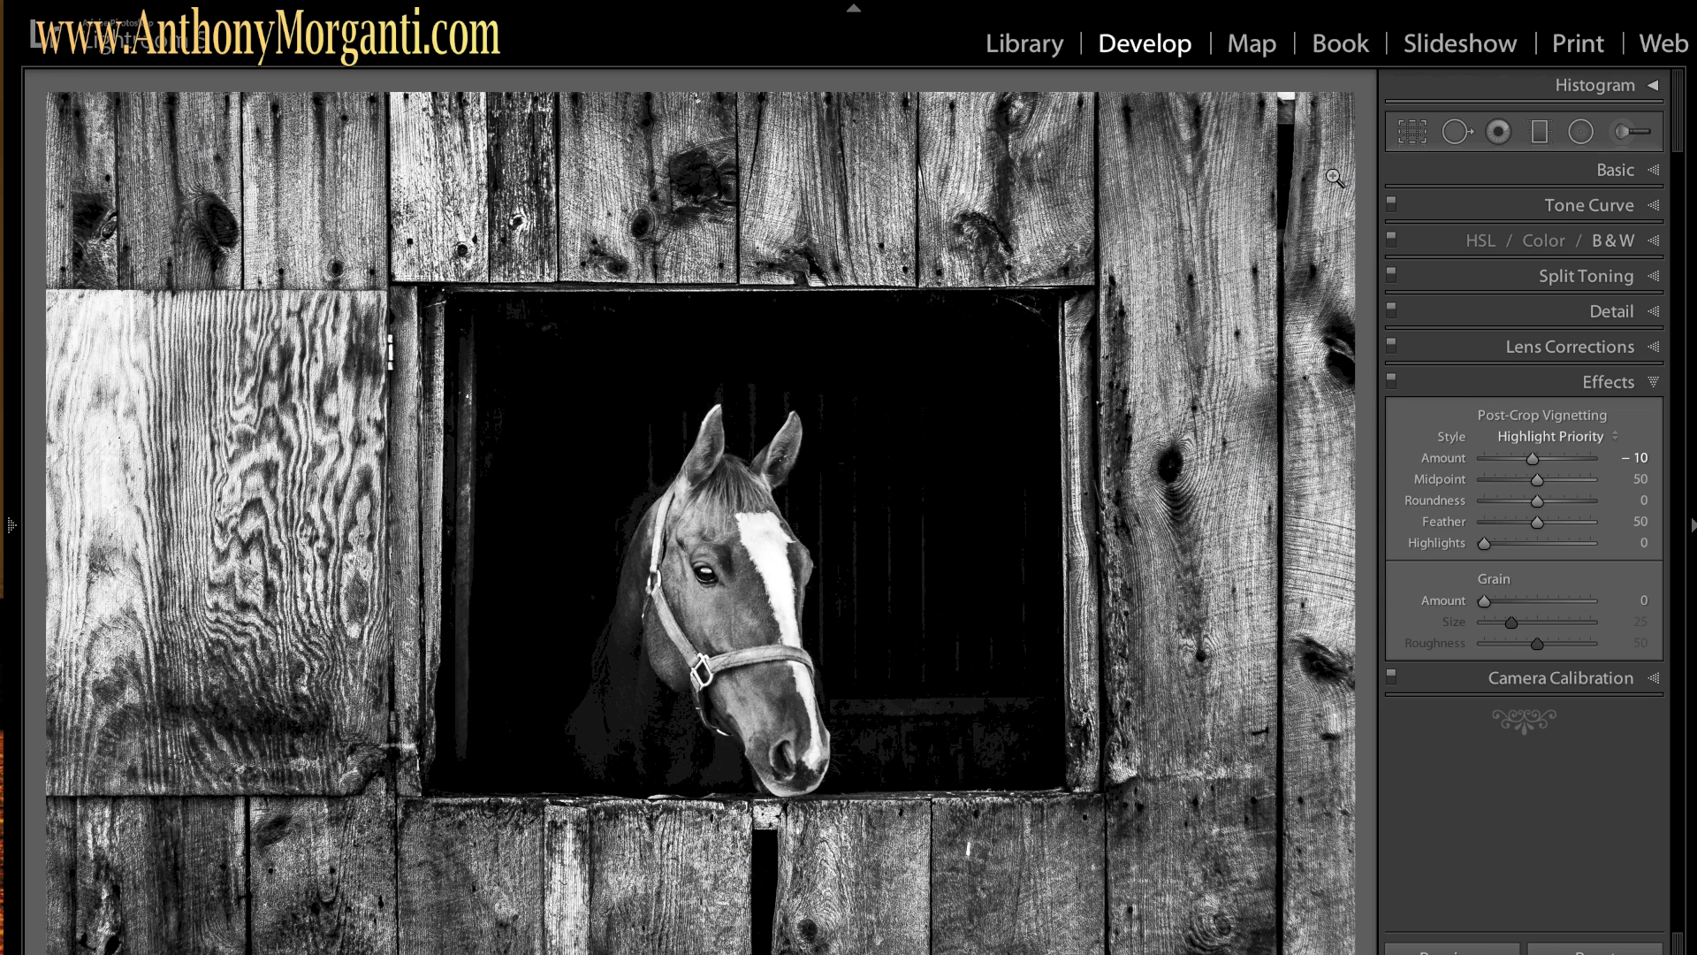